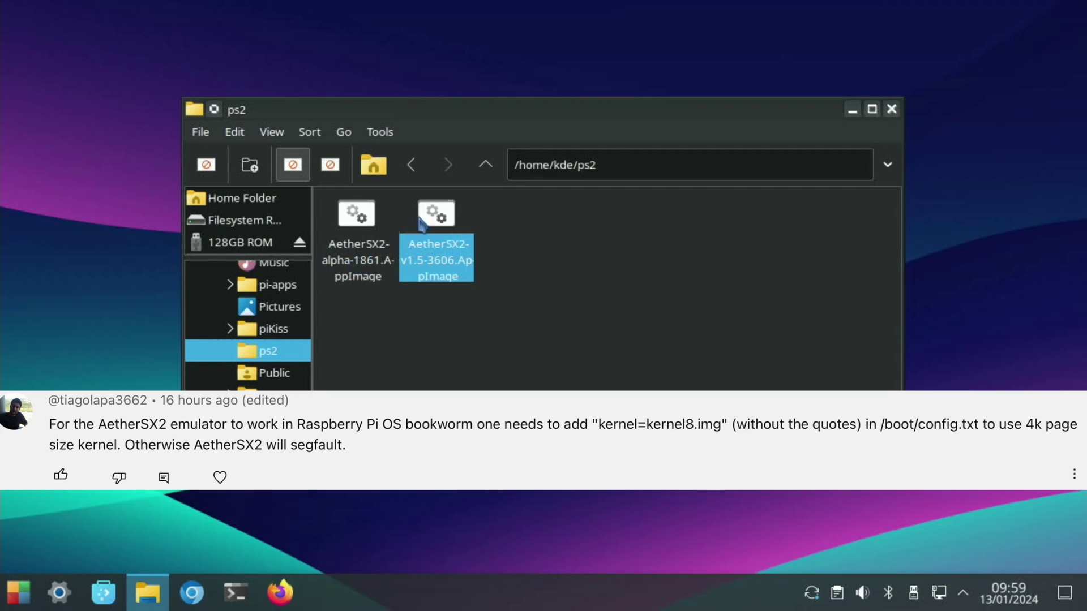
Run AetherSX2-v1.5-3606.AppImage from /home/kde/ps2 with its output shown in a terminal.
{"action": "double_click", "coordinate": [437, 216]}
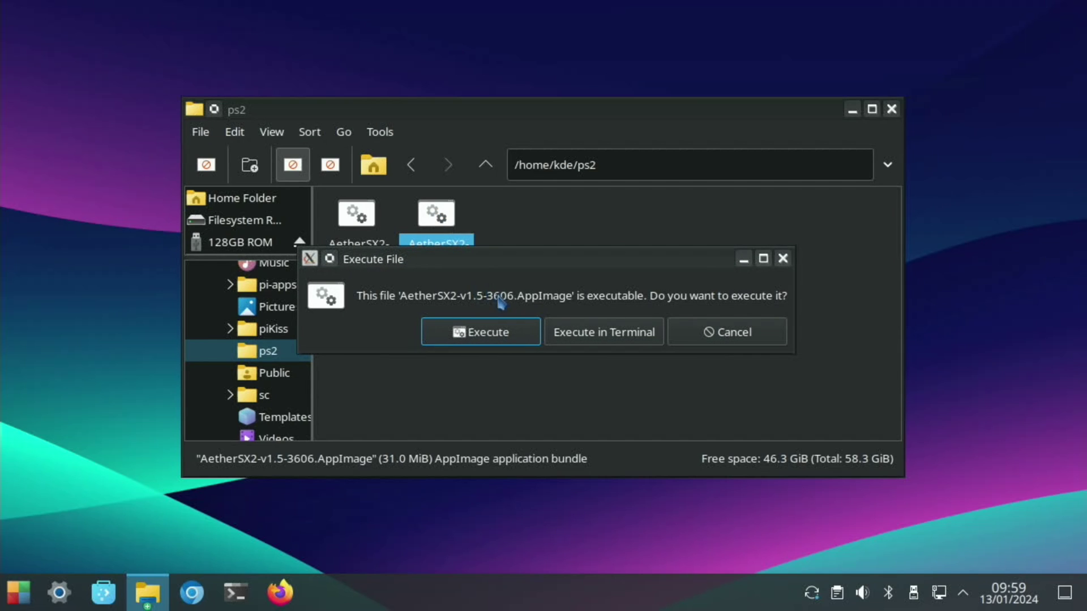
{"action": "left_click", "coordinate": [569, 332]}
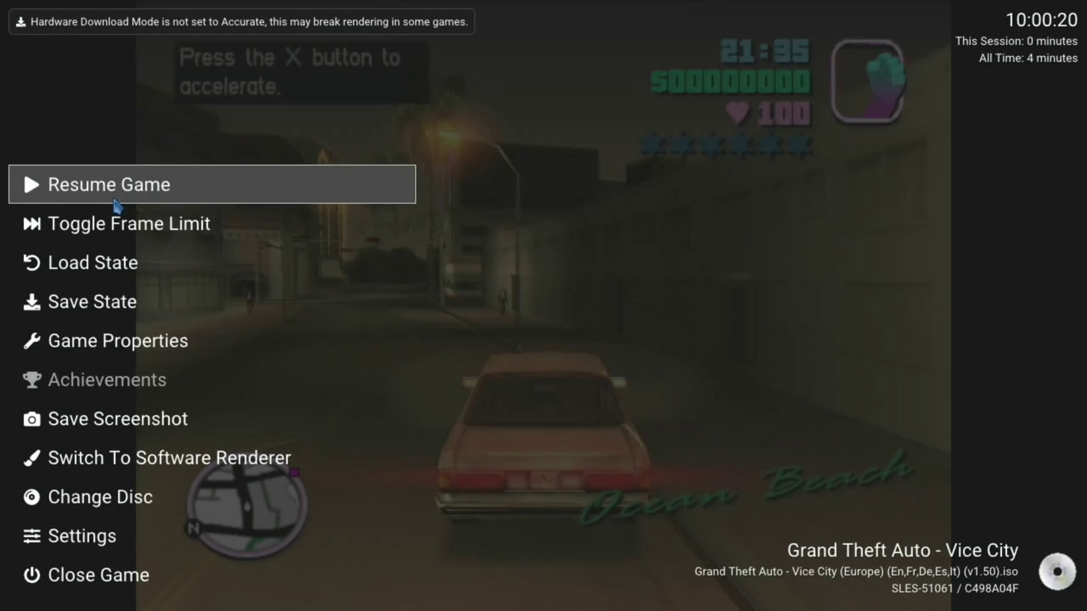
Set AetherSX2's Internal Resolution from Native (PS2) to 2x Native (~720p).
{"action": "left_click", "coordinate": [127, 535]}
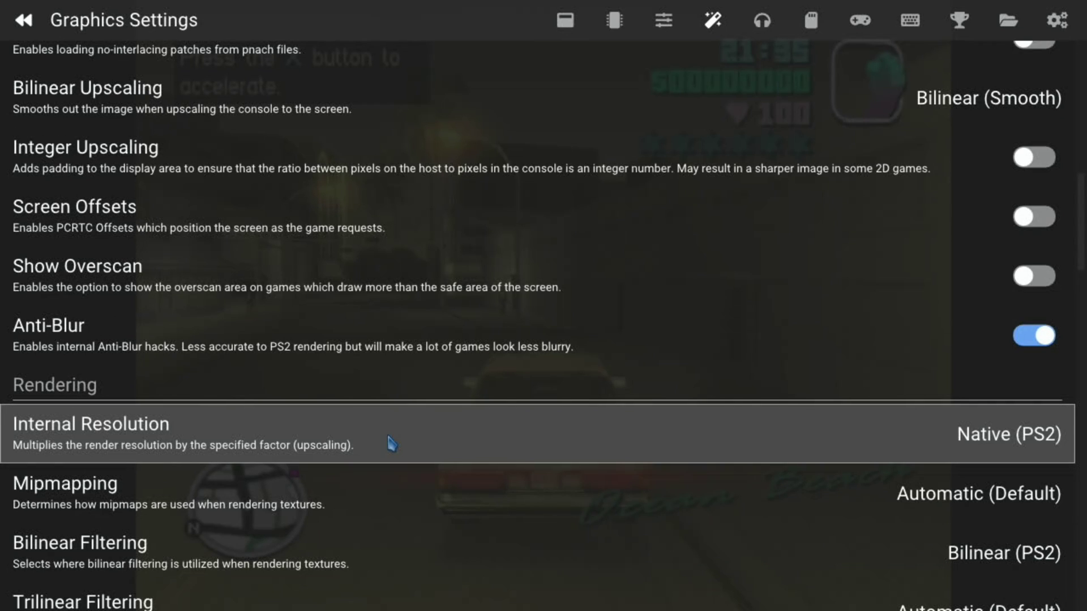
{"action": "left_click", "coordinate": [390, 444]}
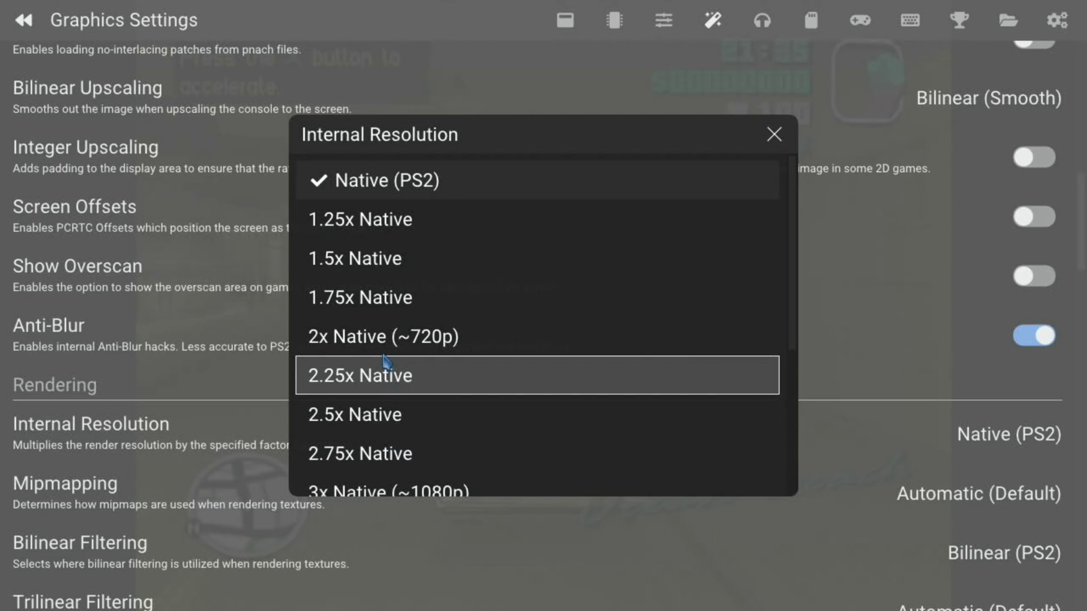
{"action": "left_click", "coordinate": [365, 338]}
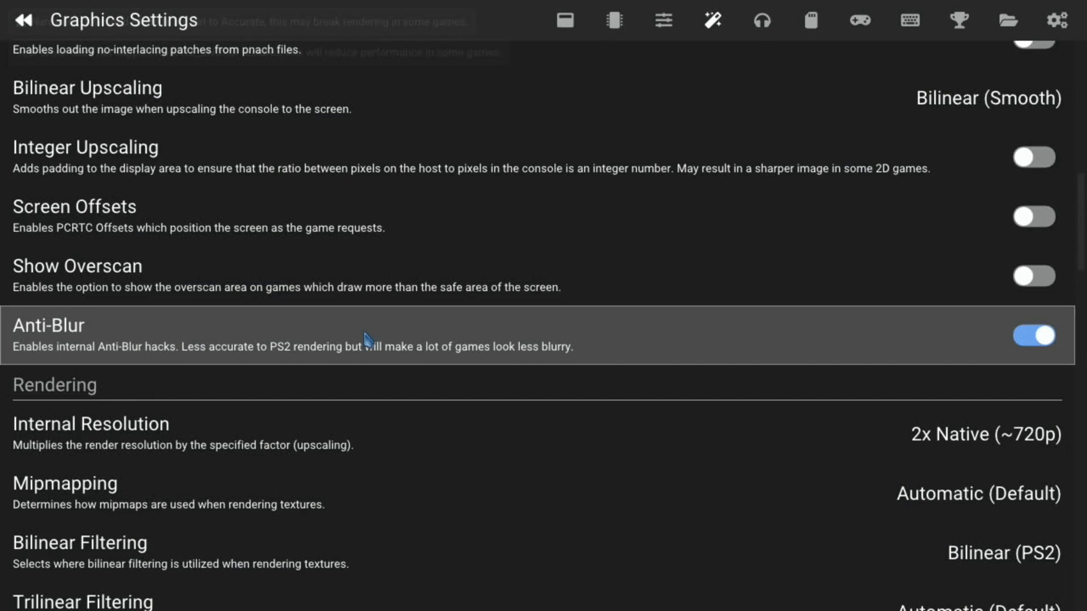
Resume Vice City and drive the car through Ocean Beach onto the beach road.
{"action": "key", "text": "Escape"}
{"action": "key", "text": "Right"}
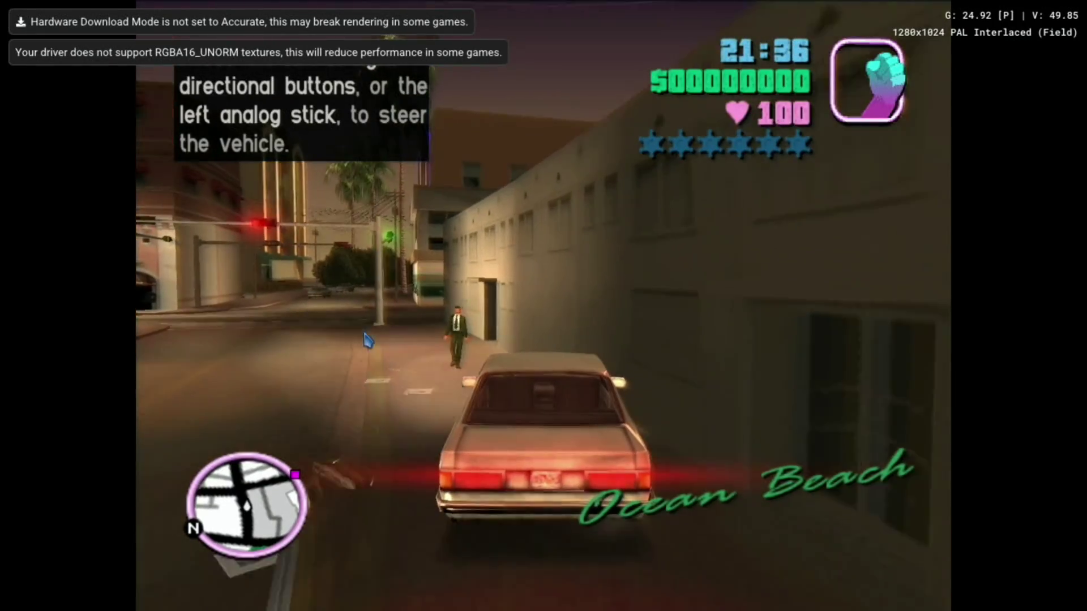
{"action": "key", "text": "Left"}
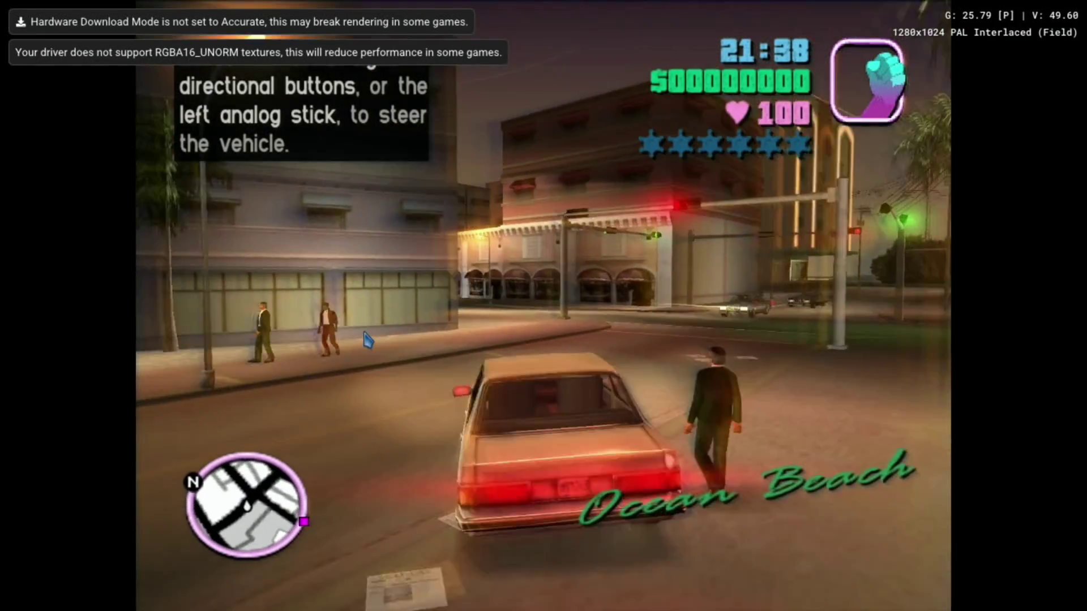
{"action": "key", "text": "Left"}
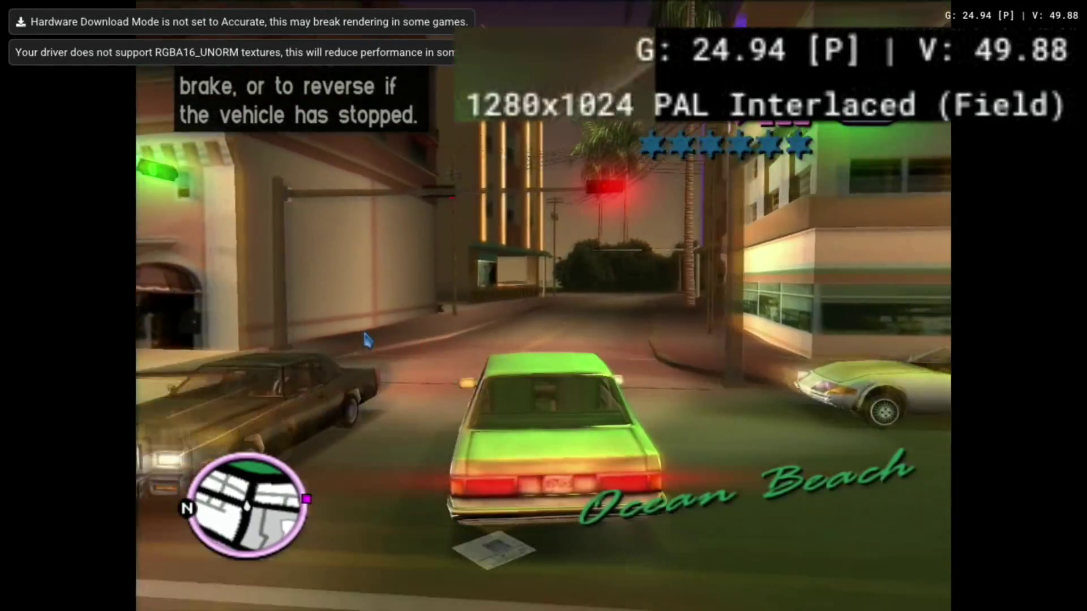
{"action": "key", "text": "Up"}
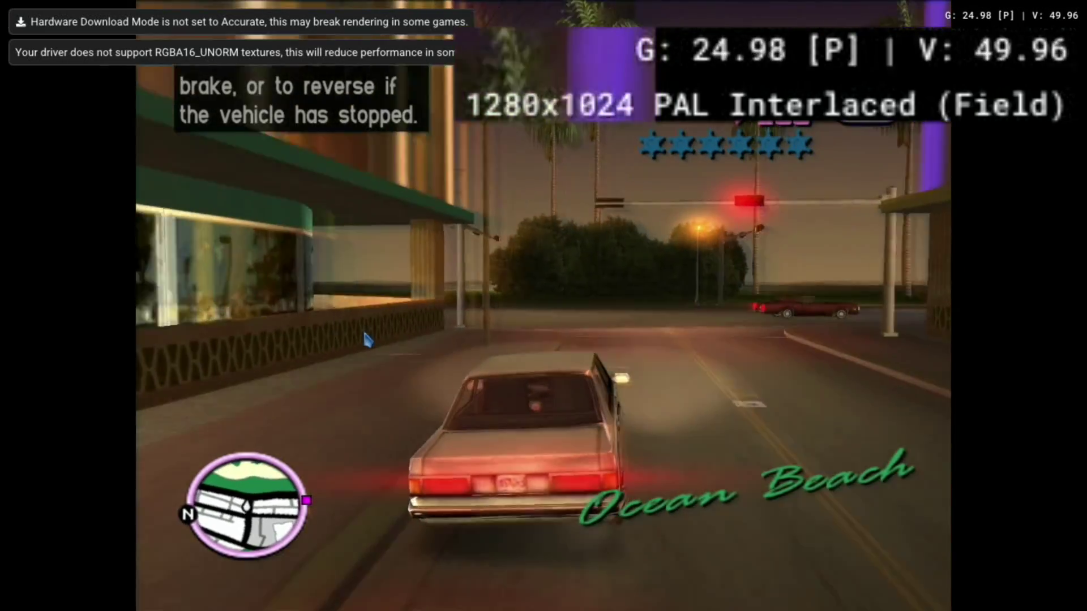
{"action": "key", "text": "Left"}
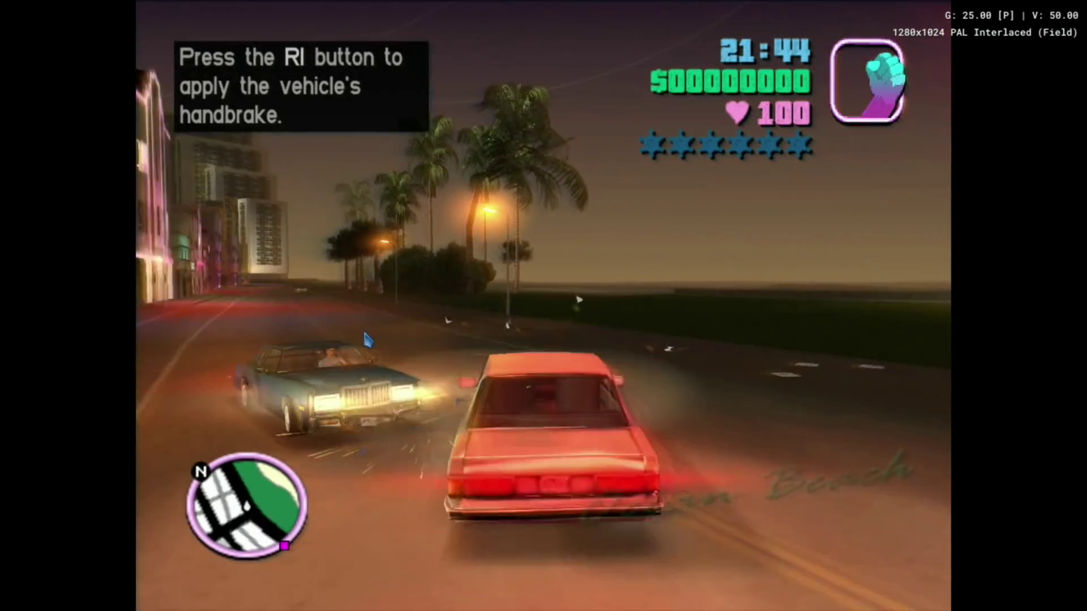
Drive along Washington Beach onto the grass toward the sea, then pause the game.
{"action": "key", "text": "Up"}
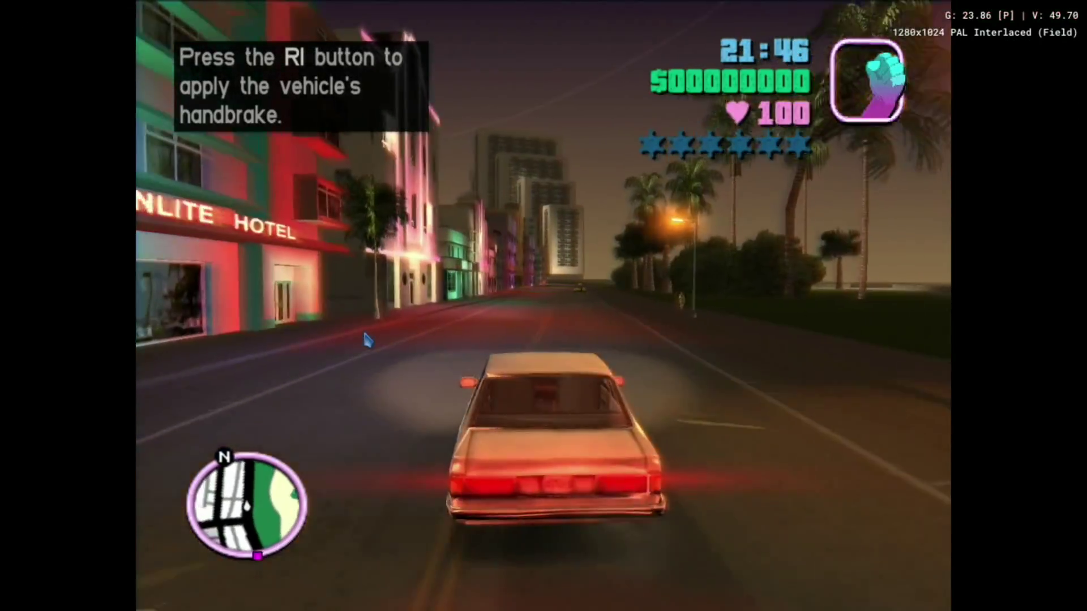
{"action": "key", "text": "Up"}
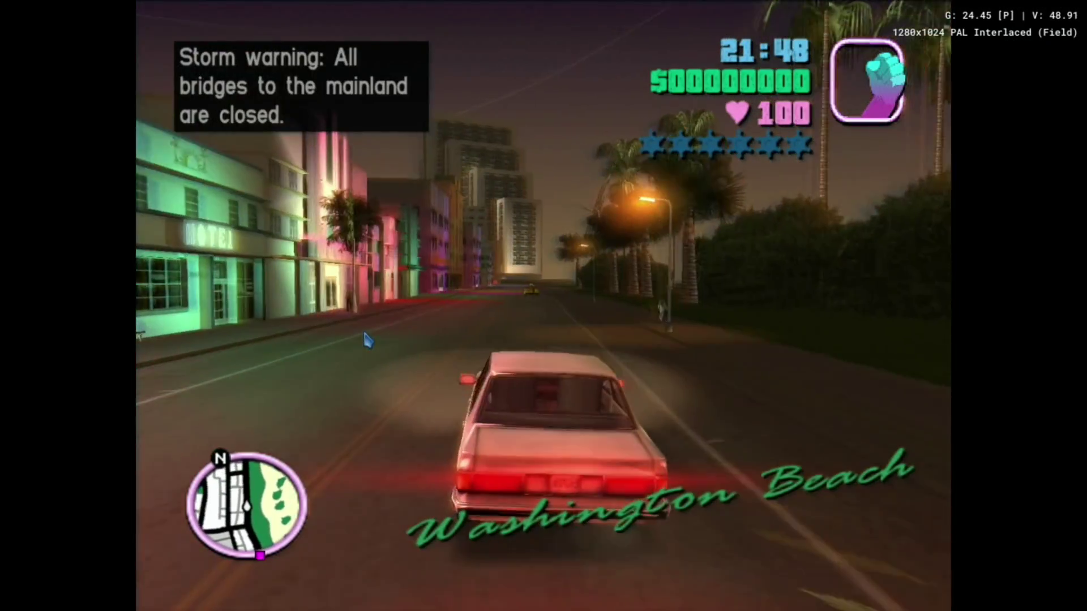
{"action": "key", "text": "Up"}
{"action": "key", "text": "Right"}
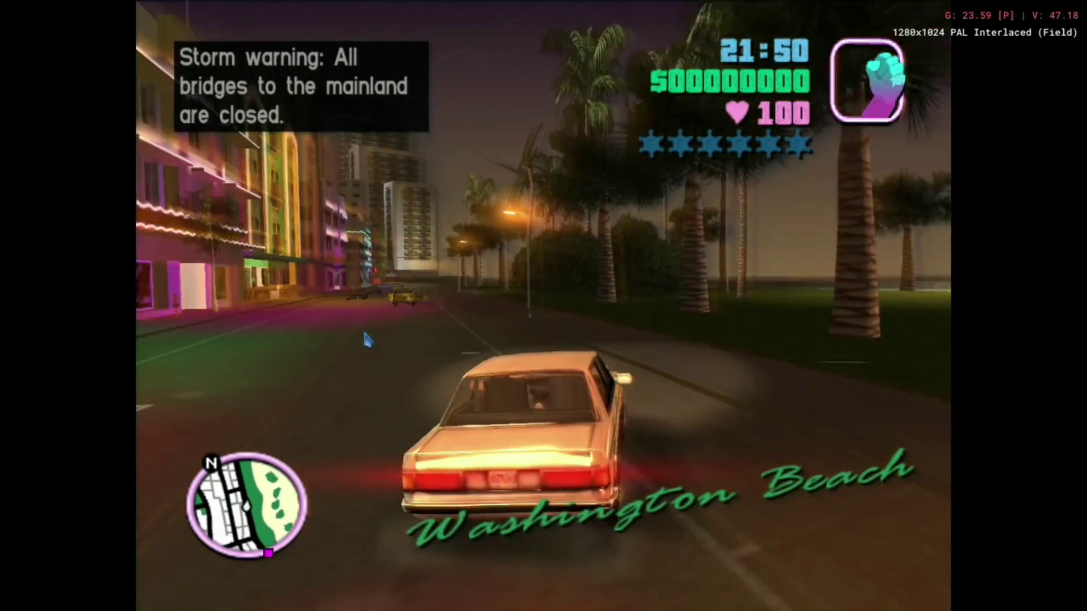
{"action": "key", "text": "Up"}
{"action": "key", "text": "Right"}
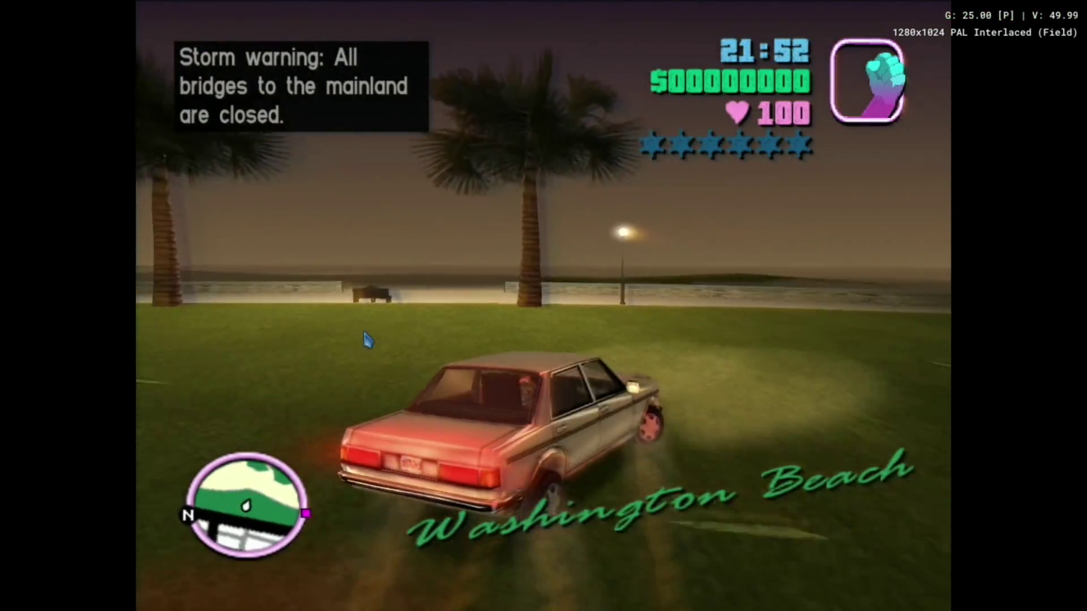
{"action": "key", "text": "Escape"}
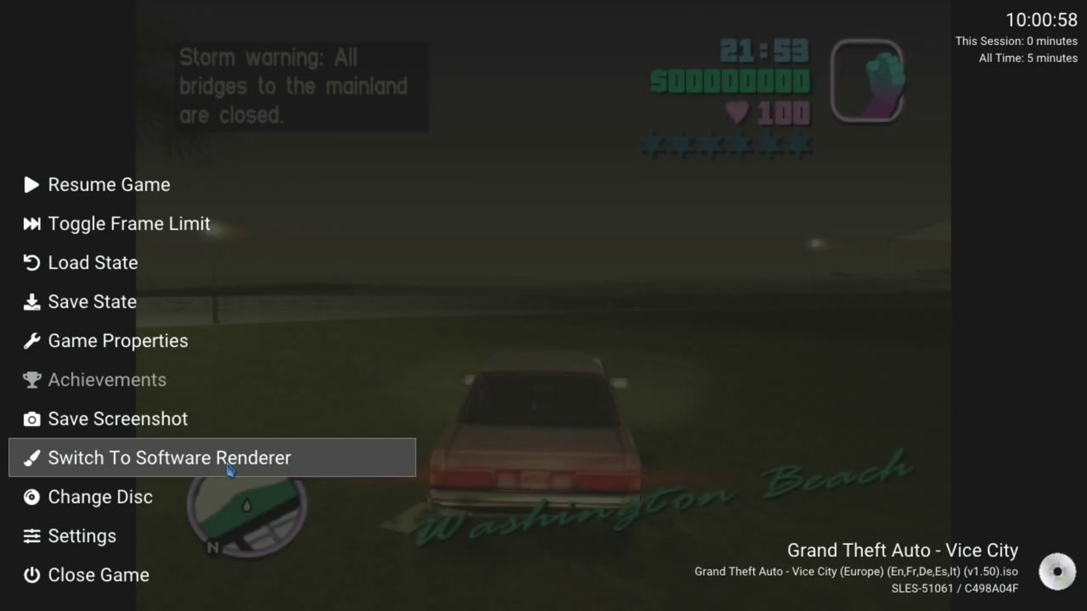
Change Internal Resolution to 1.5x Native in Graphics settings and resume Vice City.
{"action": "left_click", "coordinate": [135, 536]}
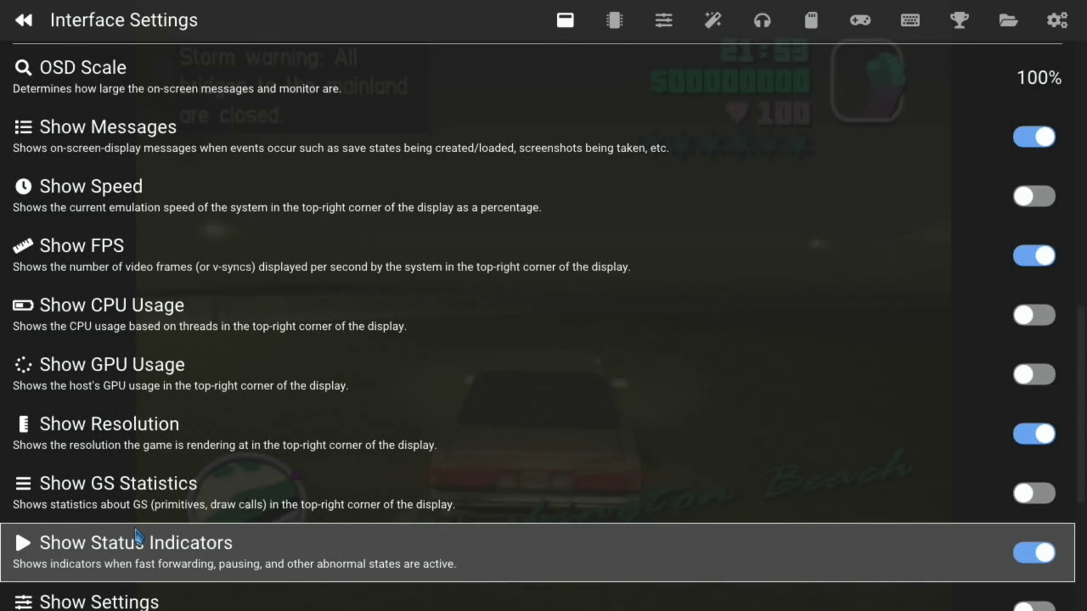
{"action": "left_click", "coordinate": [713, 20]}
{"action": "scroll", "coordinate": [862, 463], "scroll_direction": "down", "scroll_amount": 5}
{"action": "left_click", "coordinate": [862, 461]}
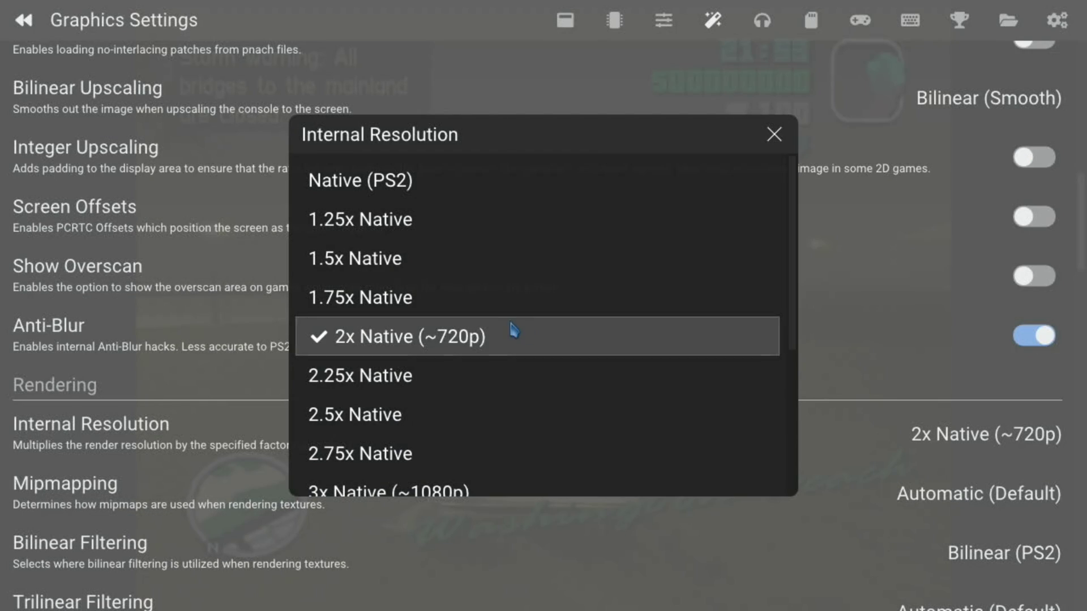
{"action": "left_click", "coordinate": [382, 258]}
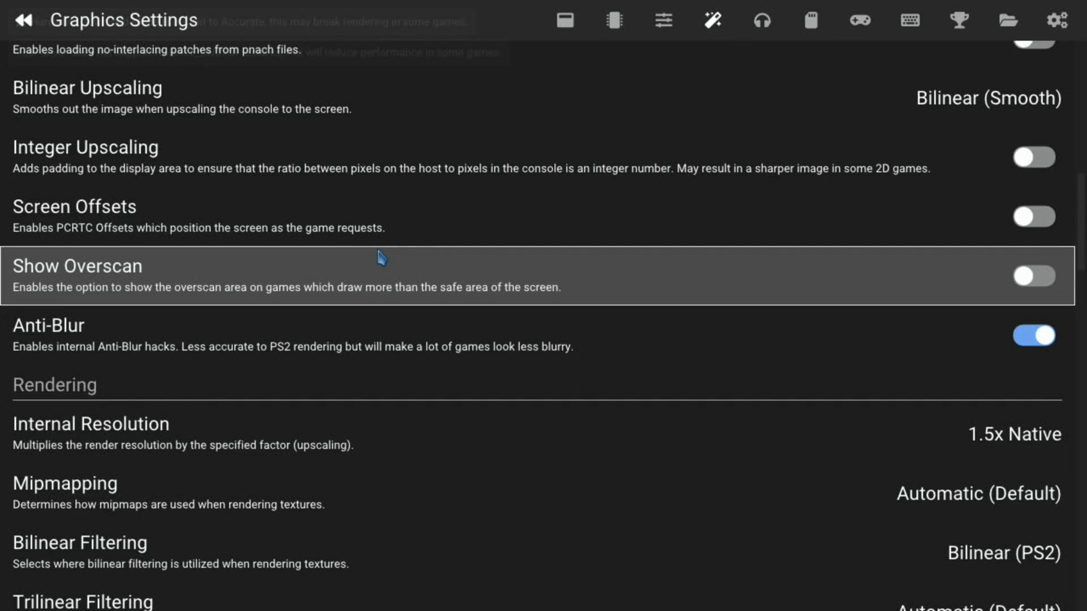
{"action": "key", "text": "Escape"}
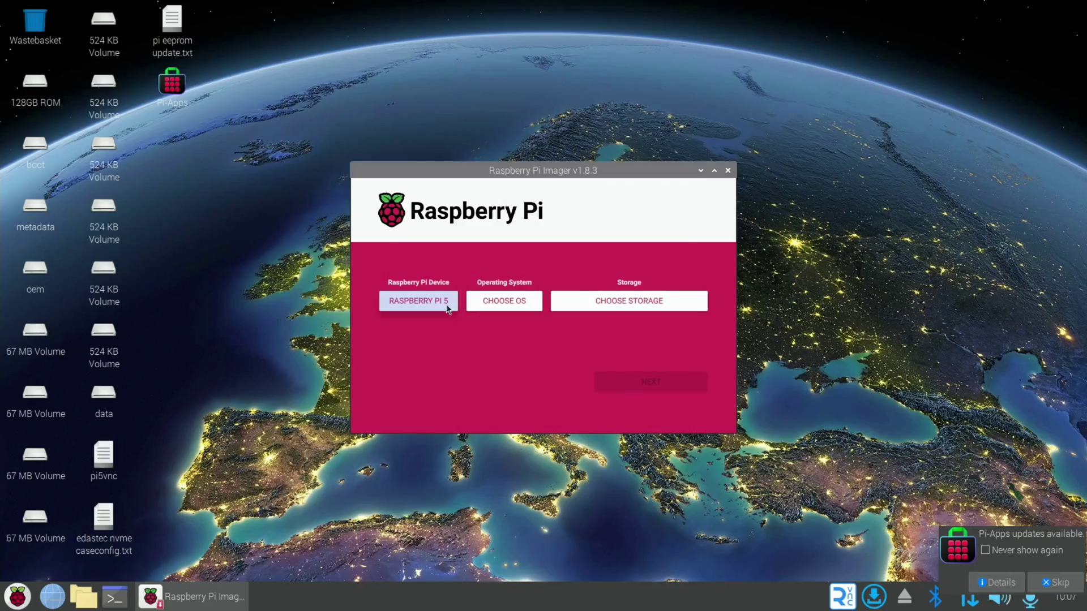
Select Raspberry Pi 5, Raspberry Pi OS (64-bit) and the Mass Storage Device in Imager.
{"action": "left_click", "coordinate": [448, 309]}
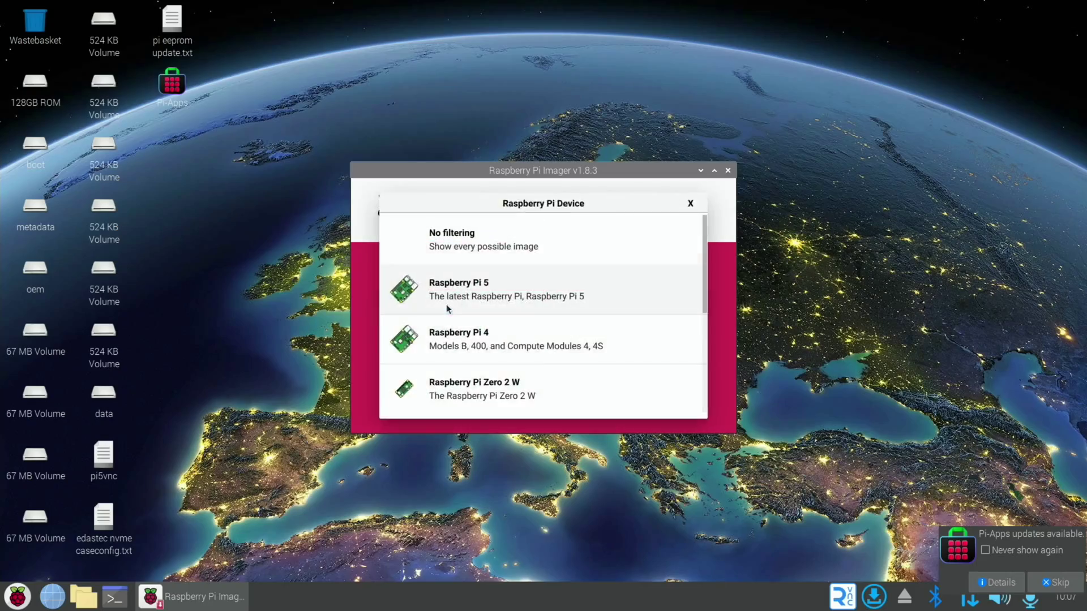
{"action": "left_click", "coordinate": [447, 306]}
{"action": "left_click", "coordinate": [480, 307]}
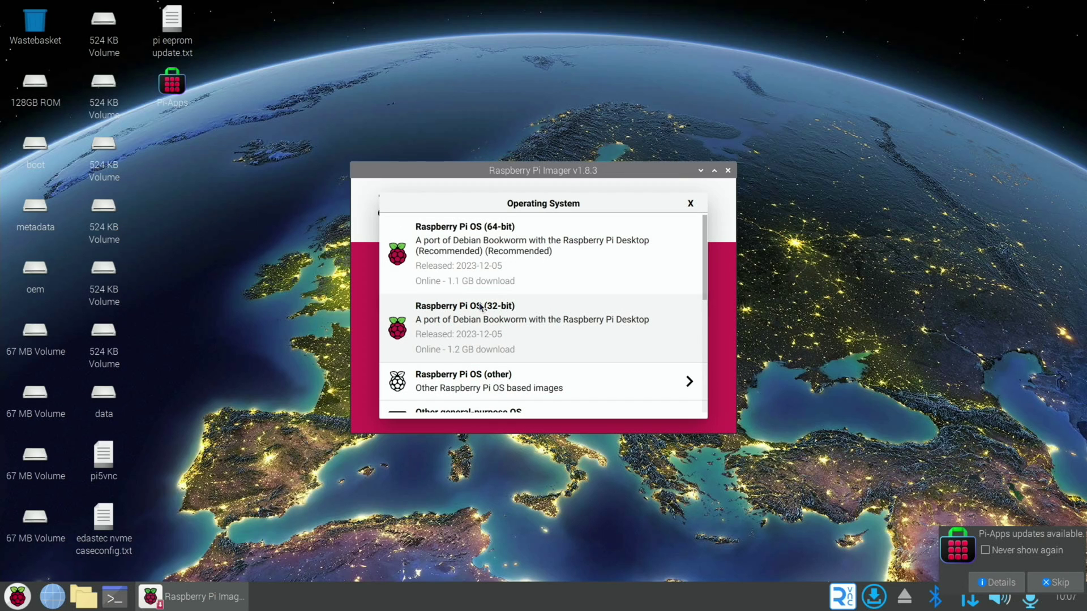
{"action": "left_click", "coordinate": [475, 281]}
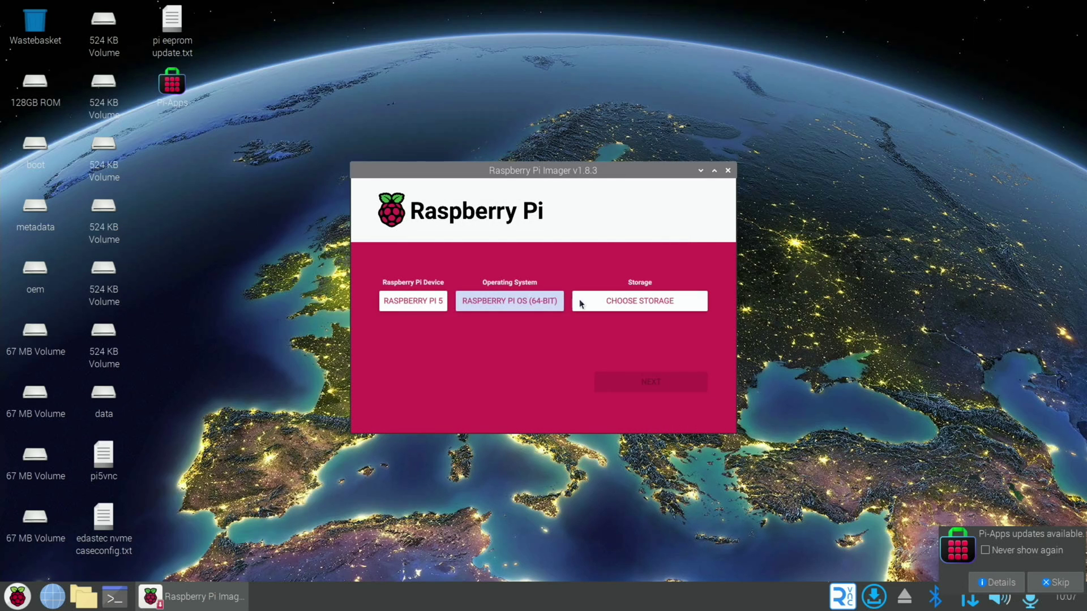
{"action": "left_click", "coordinate": [583, 304]}
{"action": "left_click", "coordinate": [497, 261]}
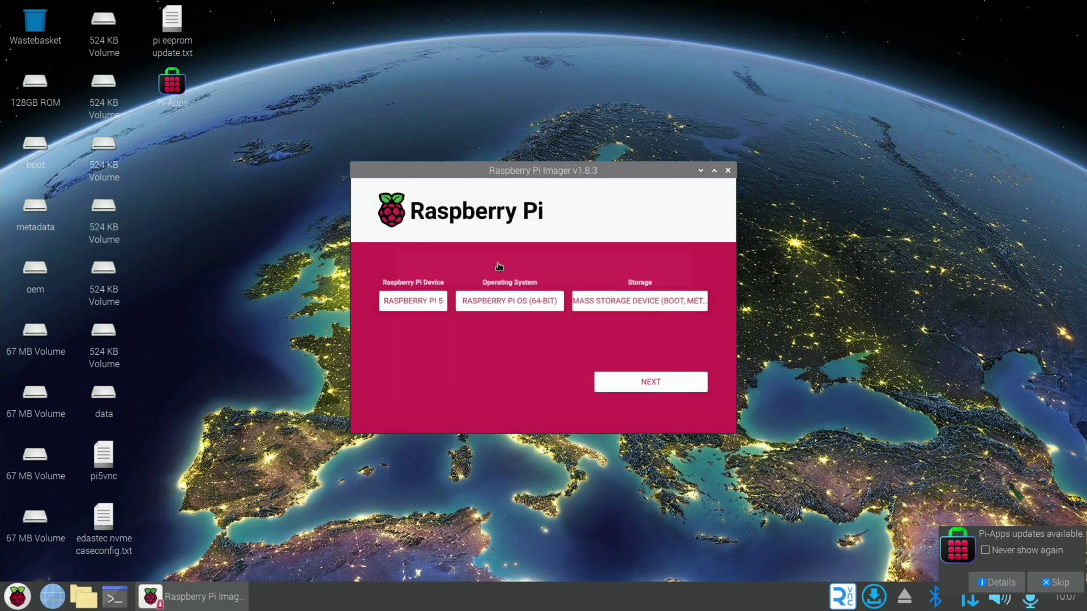
Start the write without OS customisation, confirming the storage device will be erased.
{"action": "left_click", "coordinate": [627, 376]}
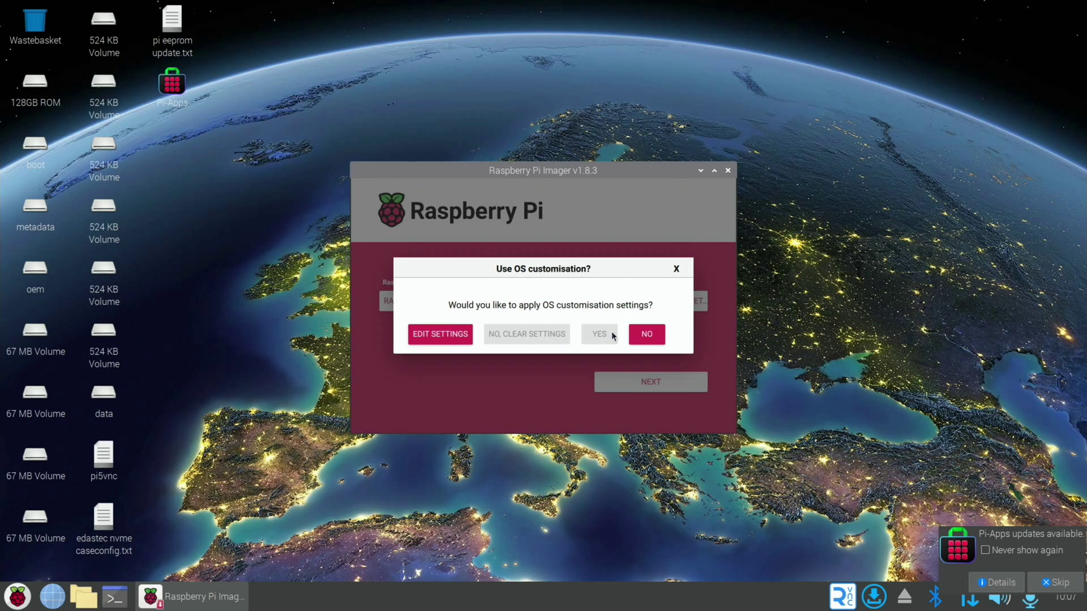
{"action": "left_click", "coordinate": [646, 334]}
{"action": "left_click", "coordinate": [552, 344]}
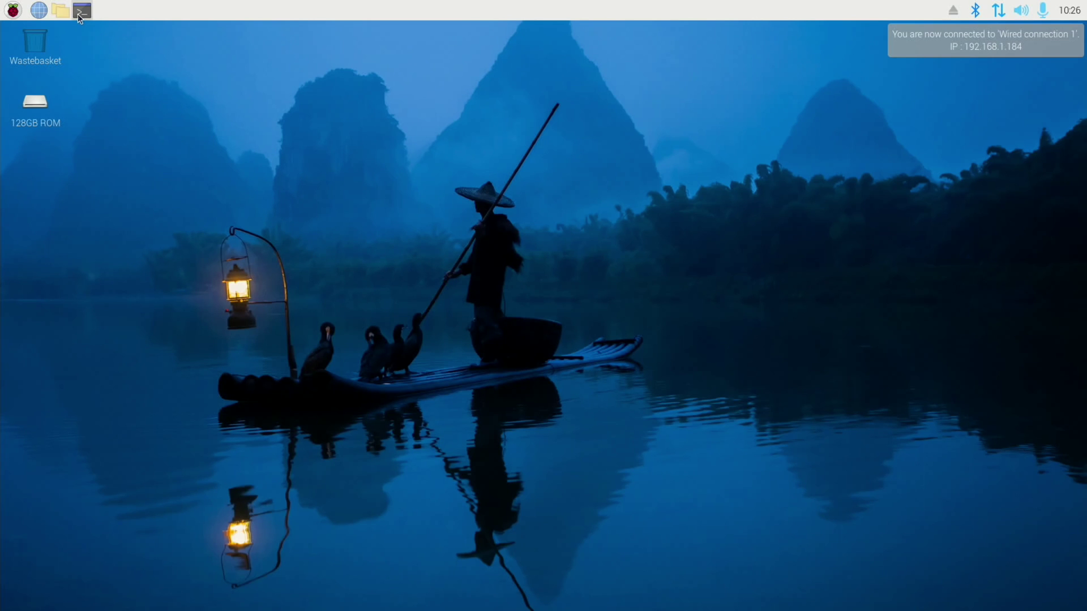
Open /boot/config.txt in nano with sudo from a new terminal.
{"action": "left_click", "coordinate": [77, 13]}
{"action": "type", "text": "sudo nano /boot/config.txt"}
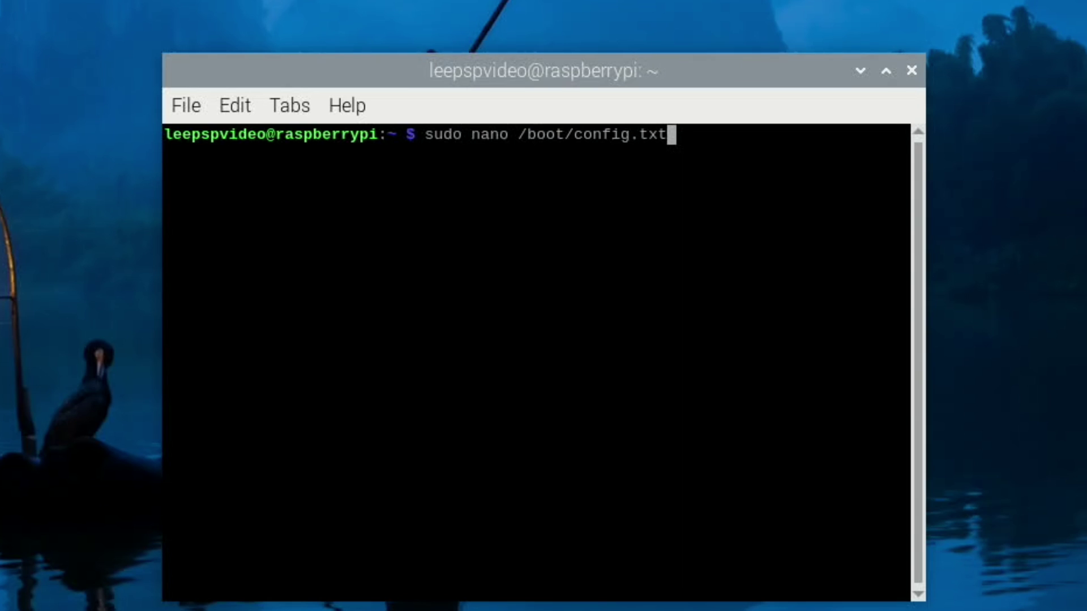
{"action": "key", "text": "Return"}
Add a '#aethersx2 fix' comment after dtparam=audio=on with 'kernel=kernel8.img' beneath it.
{"action": "key", "text": "Down"}
{"action": "key", "text": "Down"}
{"action": "key", "text": "Down"}
{"action": "key", "text": "Down"}
{"action": "key", "text": "Return"}
{"action": "key", "text": "Return"}
{"action": "key", "text": "Up"}
{"action": "type", "text": "#aethersx"}
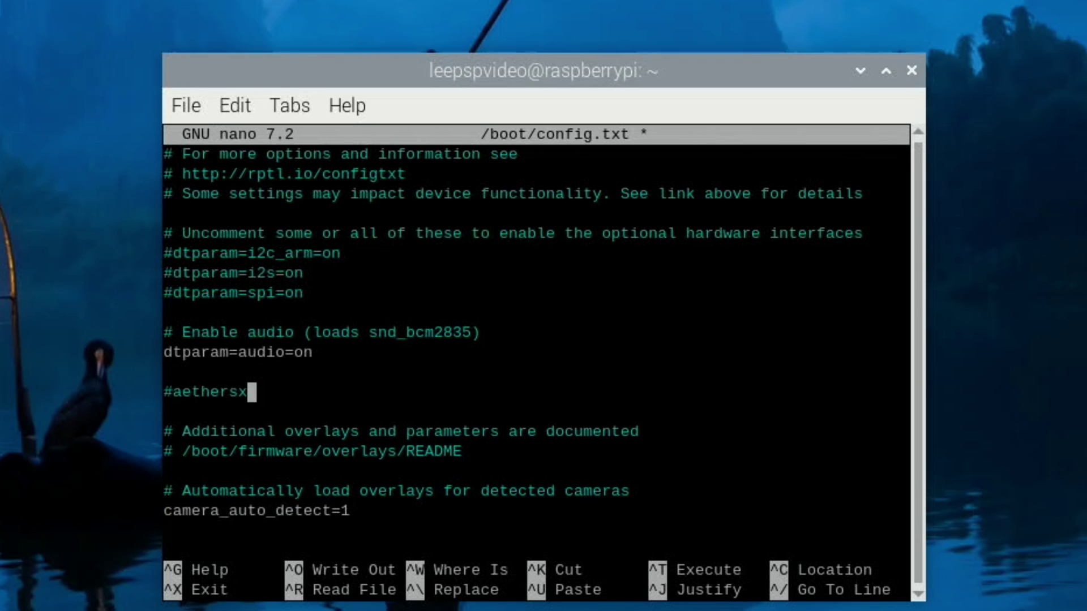
{"action": "type", "text": "2 fix"}
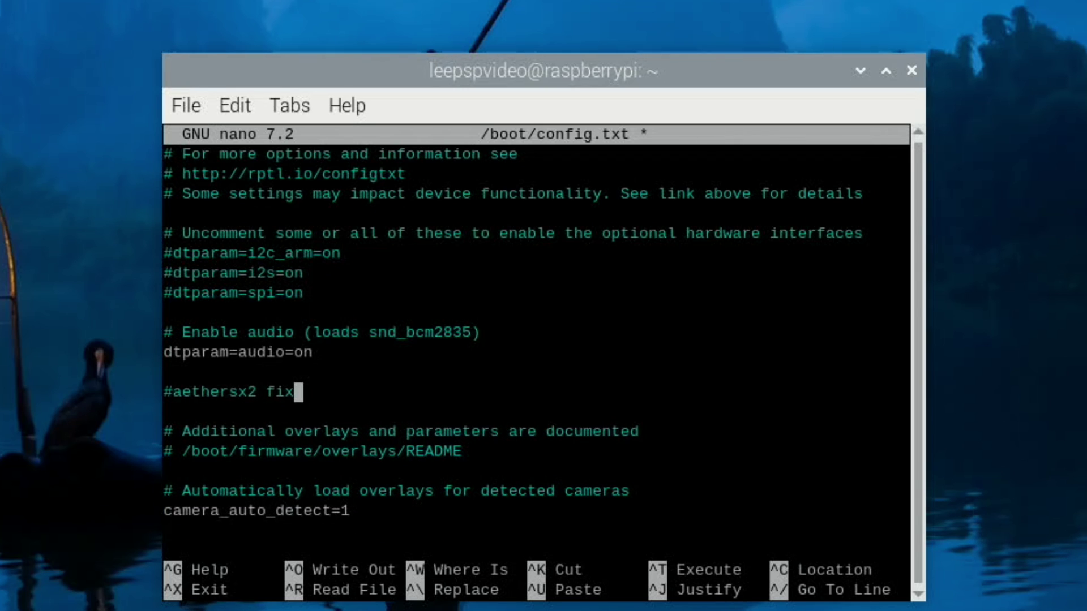
{"action": "key", "text": "Return"}
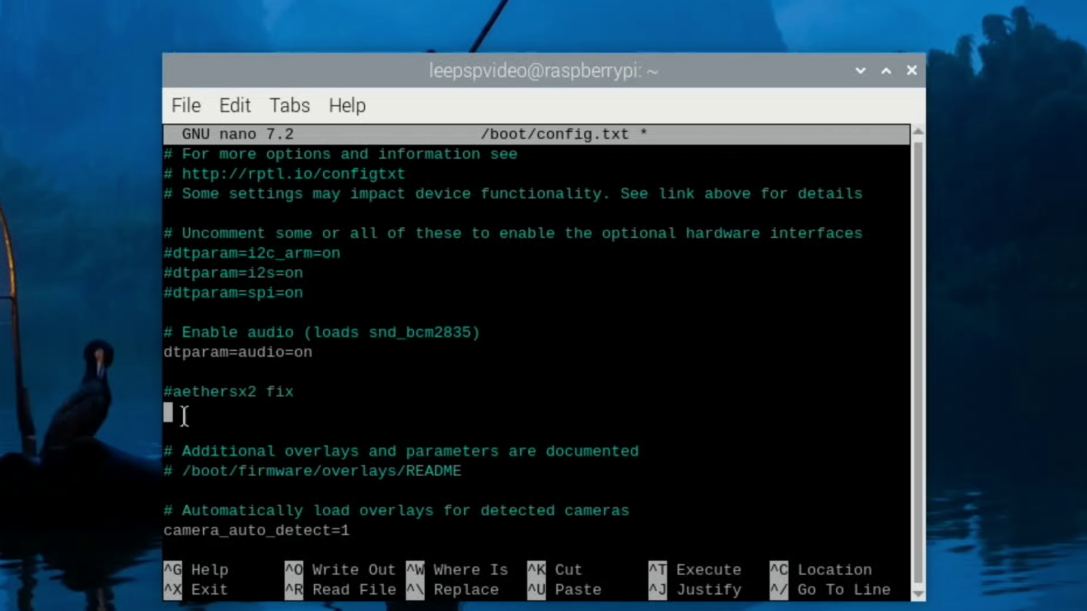
{"action": "type", "text": "kernel"}
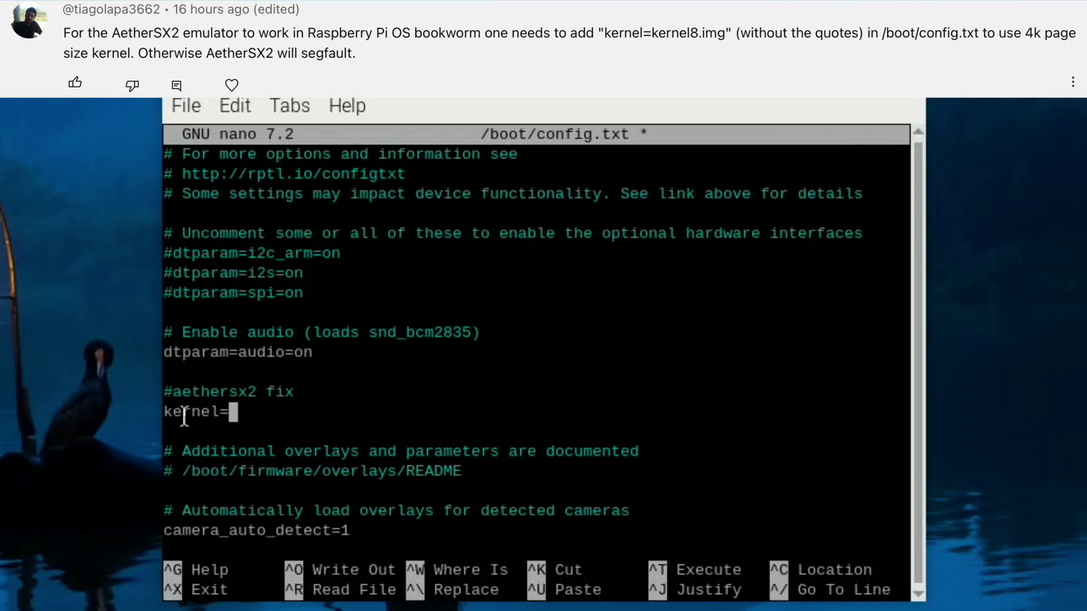
{"action": "type", "text": "=kernel"}
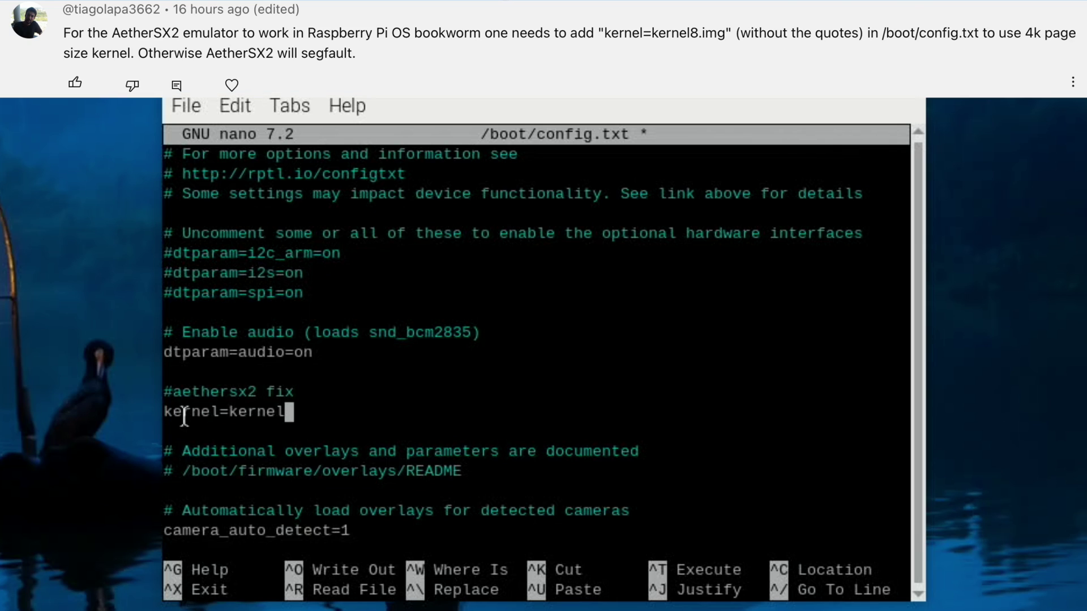
{"action": "type", "text": "8.img"}
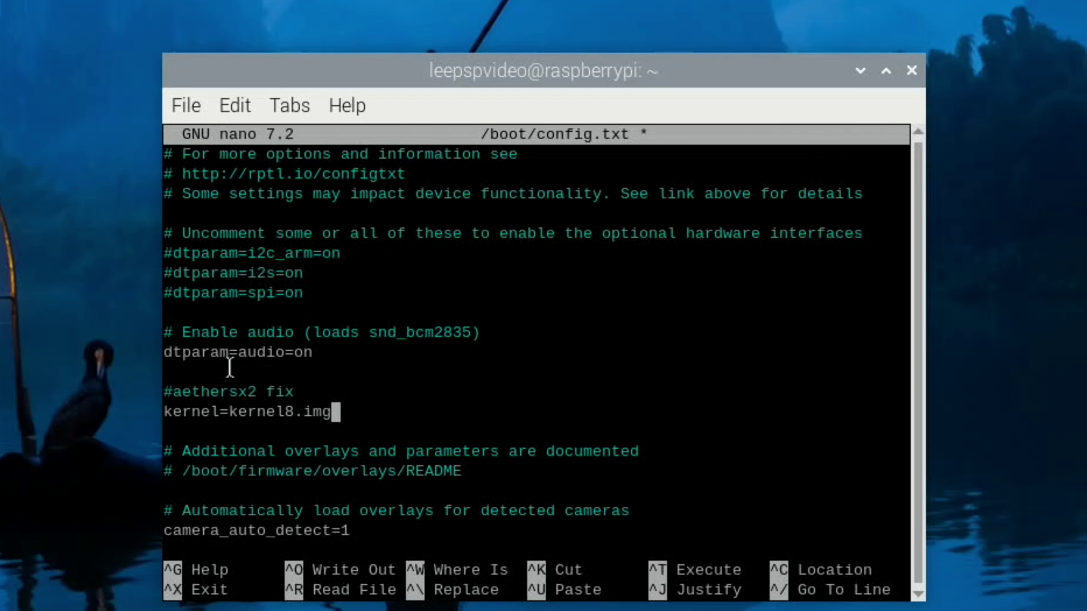
Add an #overclock block with arm_freq=3000, #gpu_freq=1000 and force_turbo=1.
{"action": "key", "text": "Up"}
{"action": "key", "text": "Up"}
{"action": "key", "text": "Return"}
{"action": "key", "text": "Return"}
{"action": "key", "text": "Up"}
{"action": "type", "text": "#overclock"}
{"action": "type", "text": "arm_"}
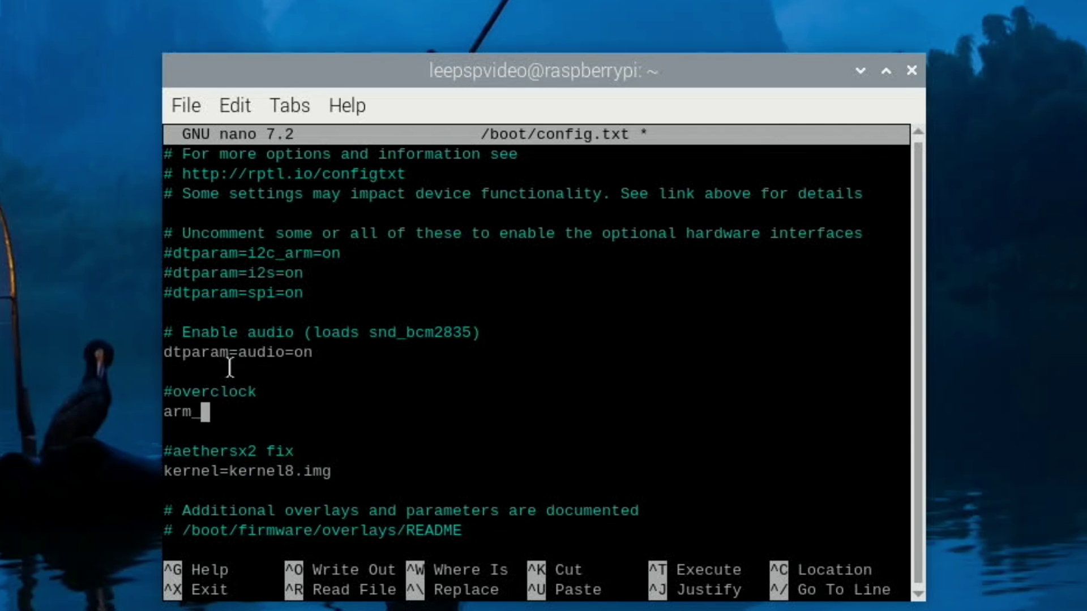
{"action": "type", "text": "freq"}
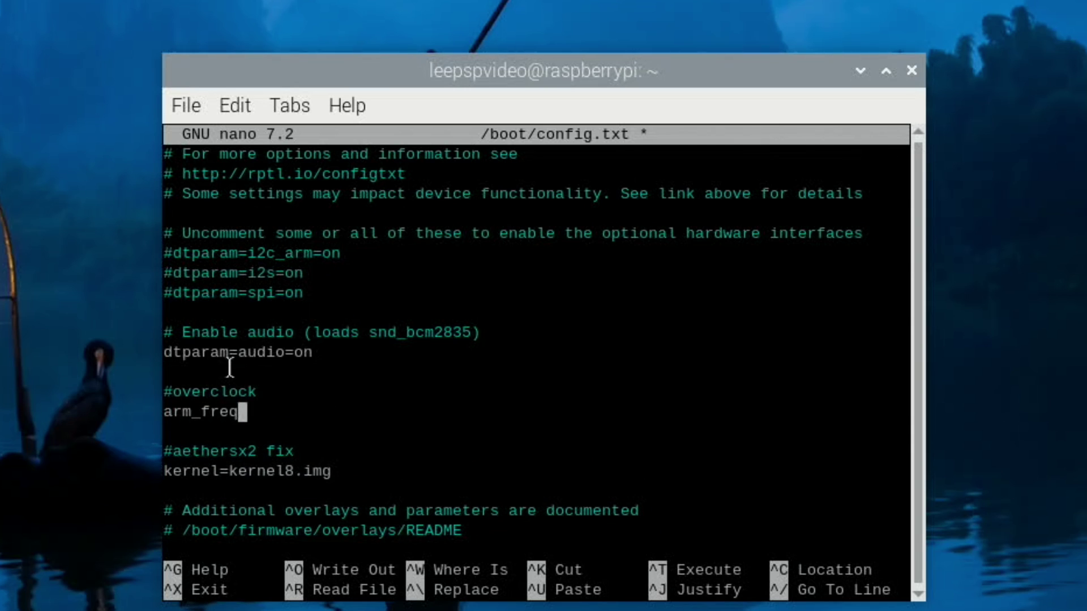
{"action": "type", "text": "=3000"}
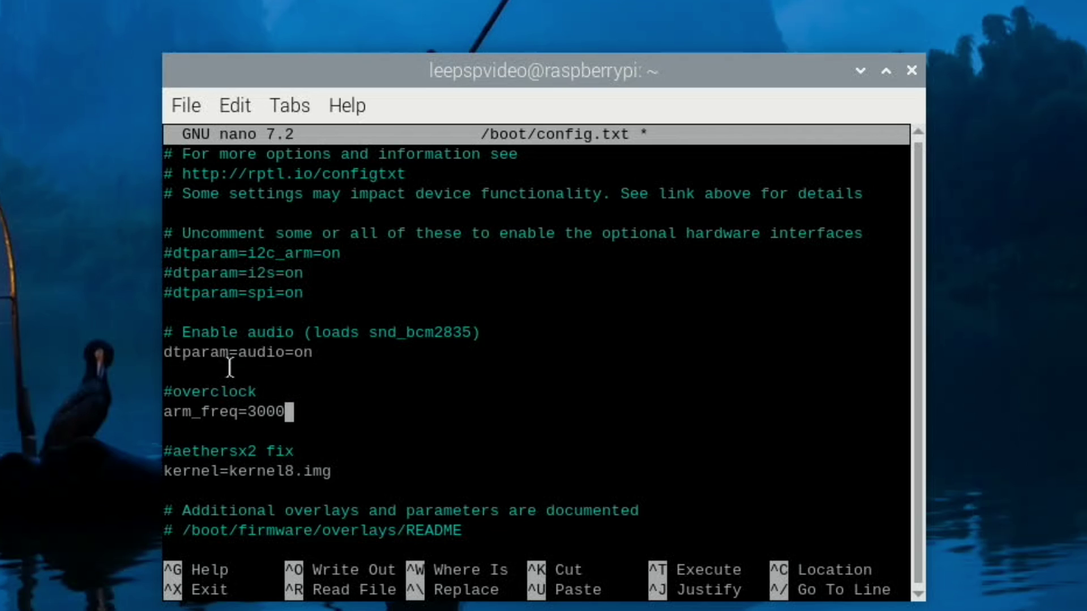
{"action": "key", "text": "Return"}
{"action": "type", "text": "#gpu_"}
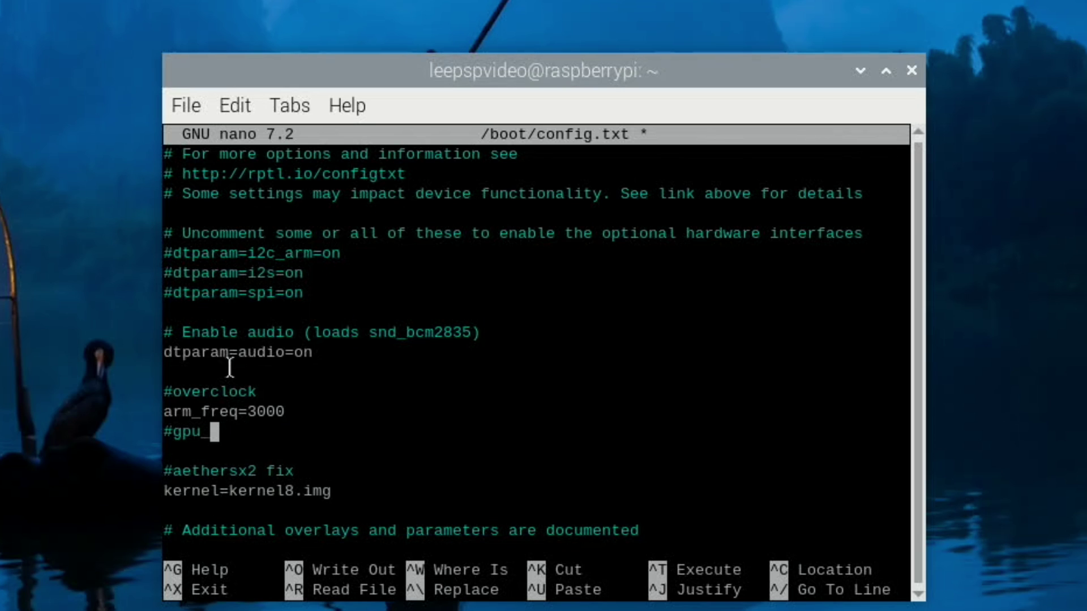
{"action": "type", "text": "freq"}
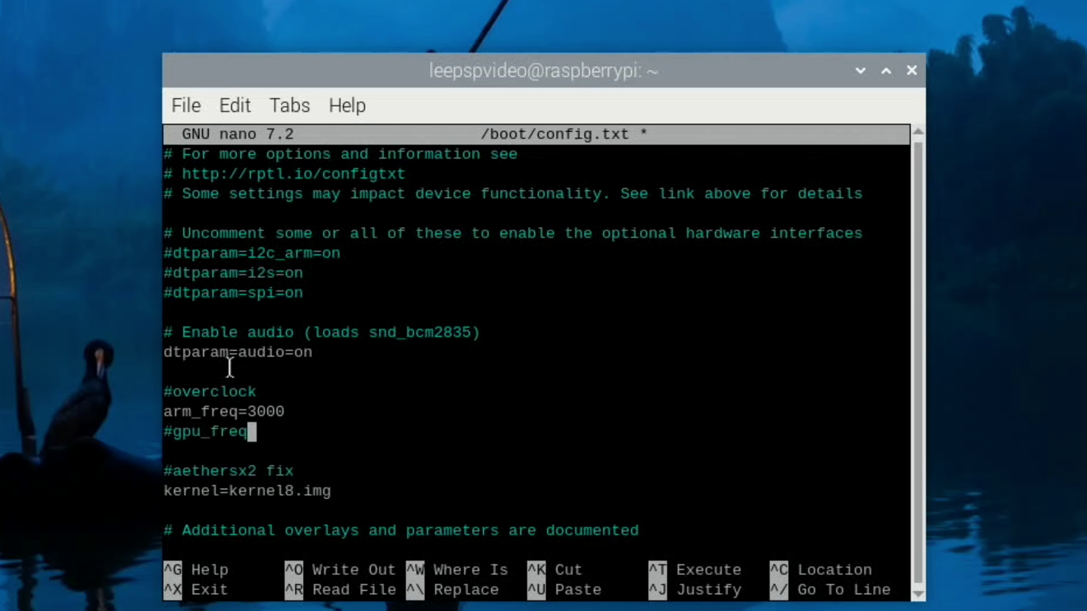
{"action": "type", "text": "=1000"}
{"action": "key", "text": "Return"}
{"action": "type", "text": "force_turbo"}
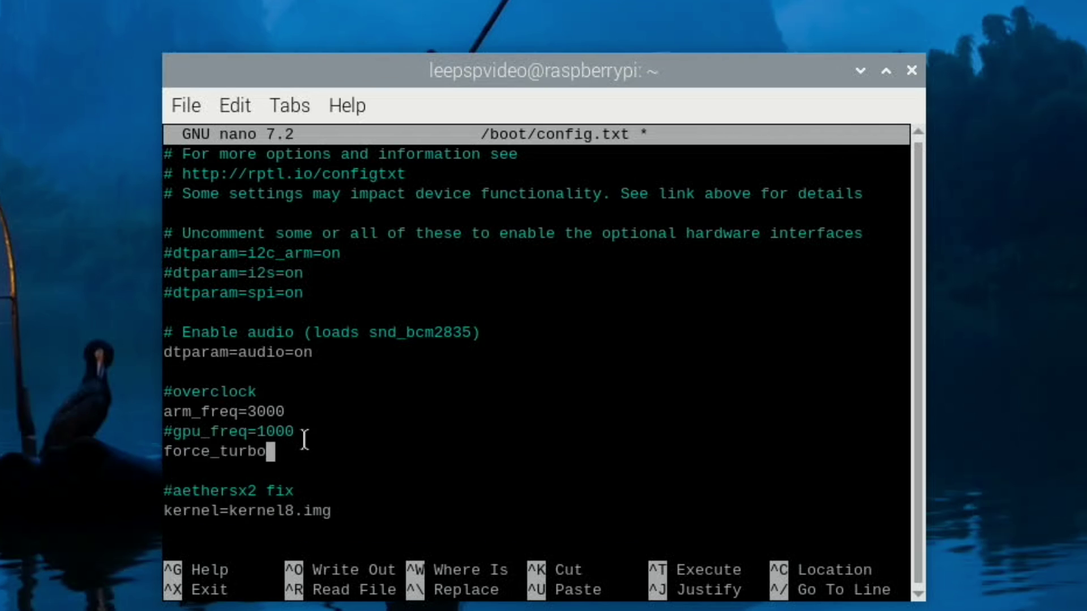
{"action": "type", "text": "=1"}
Save /boot/config.txt and exit nano.
{"action": "key", "text": "ctrl+x"}
{"action": "key", "text": "y"}
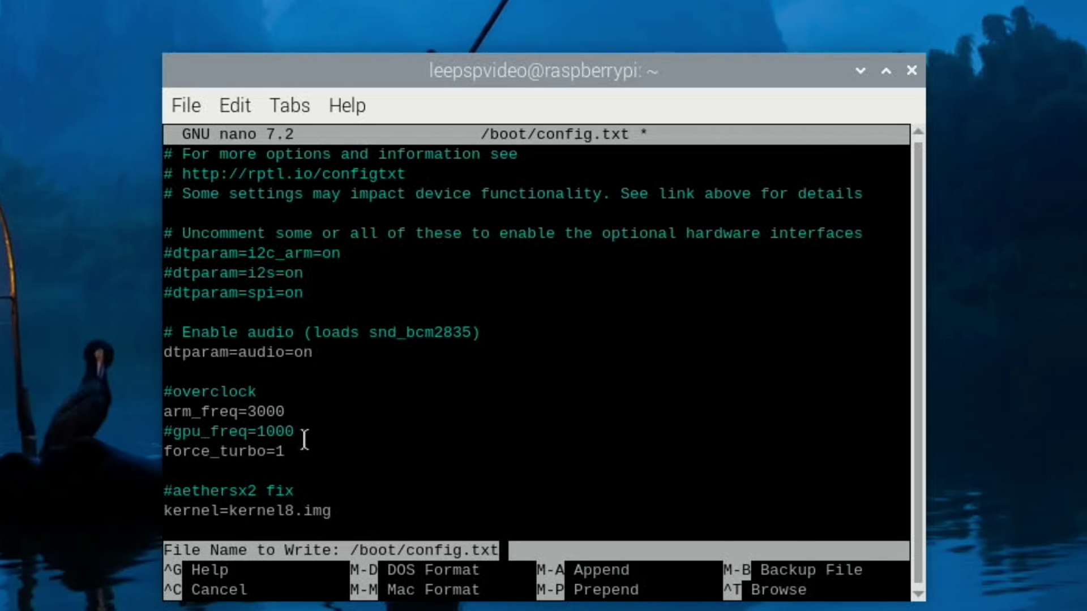
{"action": "key", "text": "Return"}
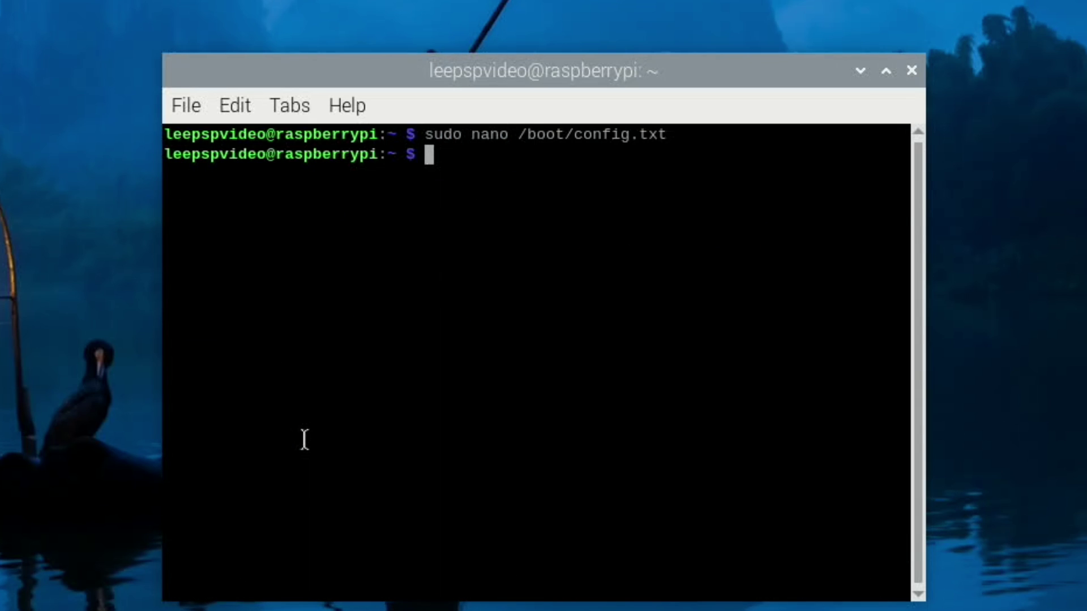
In sudo raspi-config, set Advanced Options > A6 Wayland to W1 X11 (Openbox).
{"action": "type", "text": "sudo "}
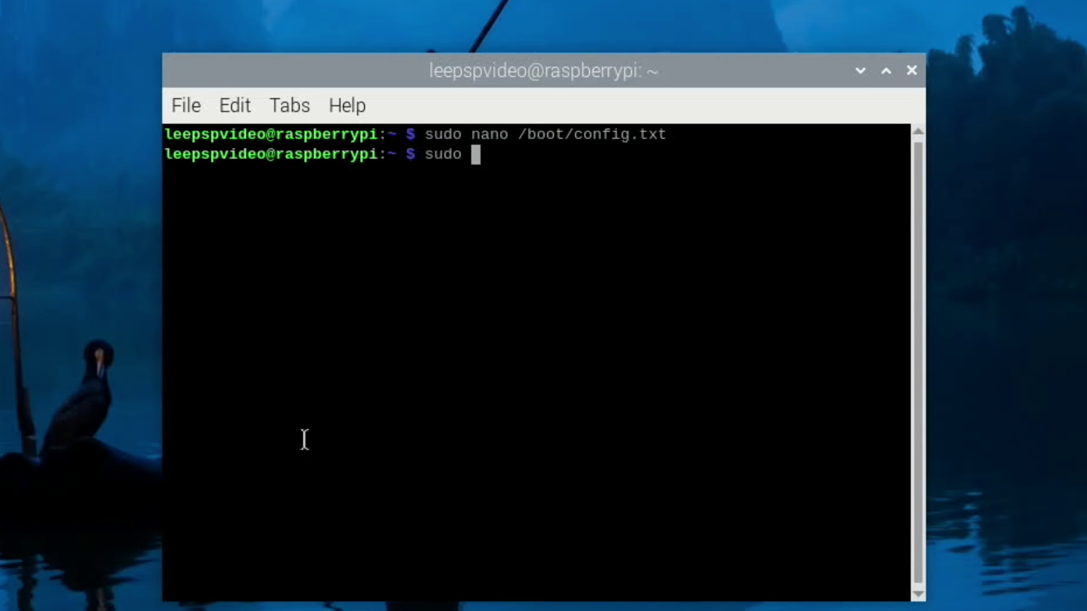
{"action": "type", "text": "raspi-"}
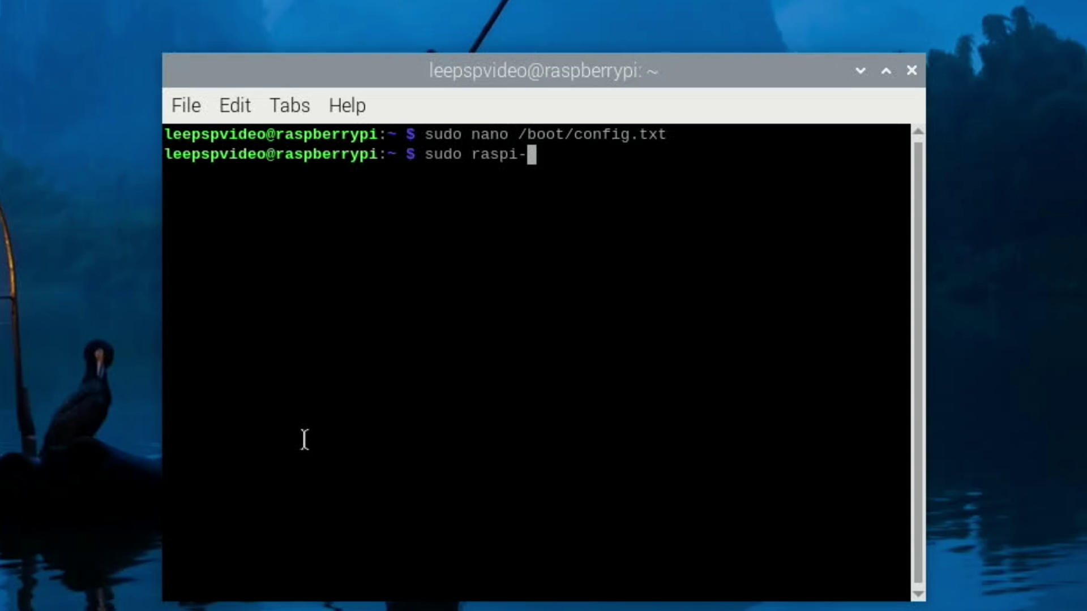
{"action": "type", "text": "config"}
{"action": "key", "text": "Return"}
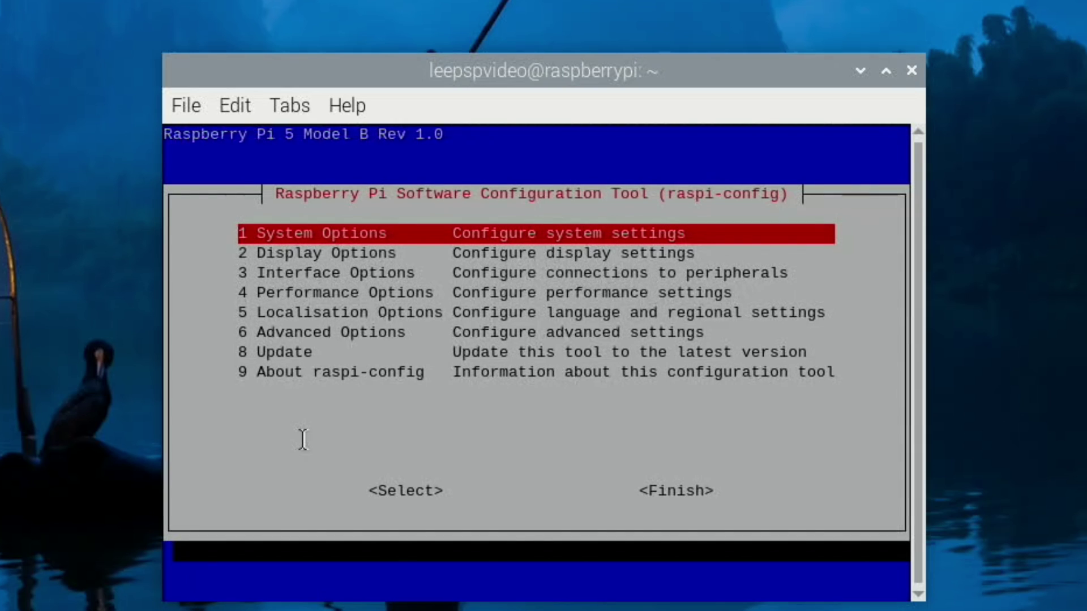
{"action": "key", "text": "Down"}
{"action": "key", "text": "Down"}
{"action": "key", "text": "Down"}
{"action": "key", "text": "Down"}
{"action": "key", "text": "Down"}
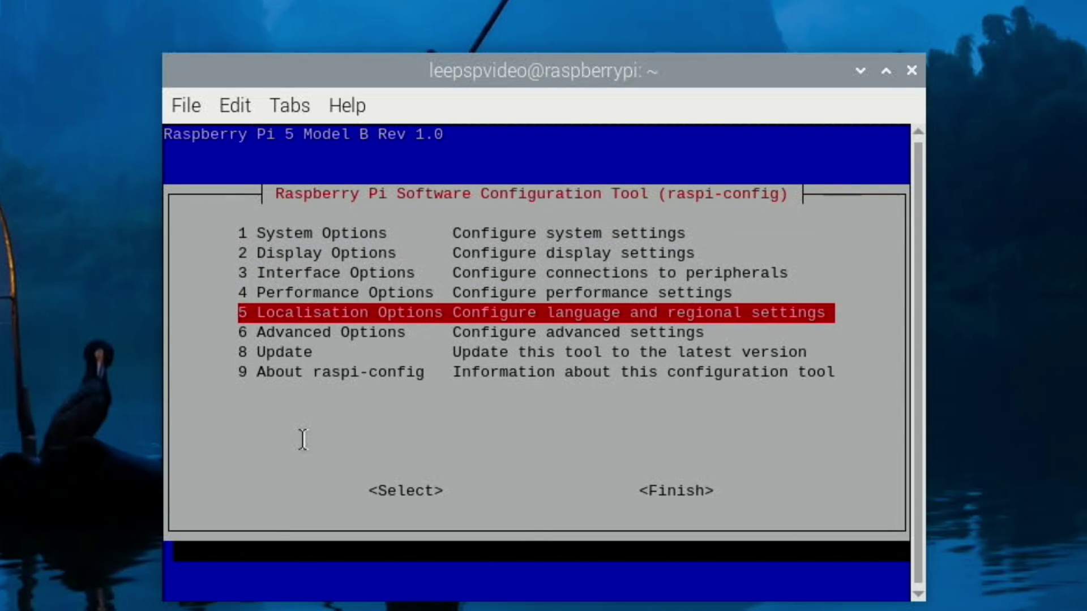
{"action": "key", "text": "Return"}
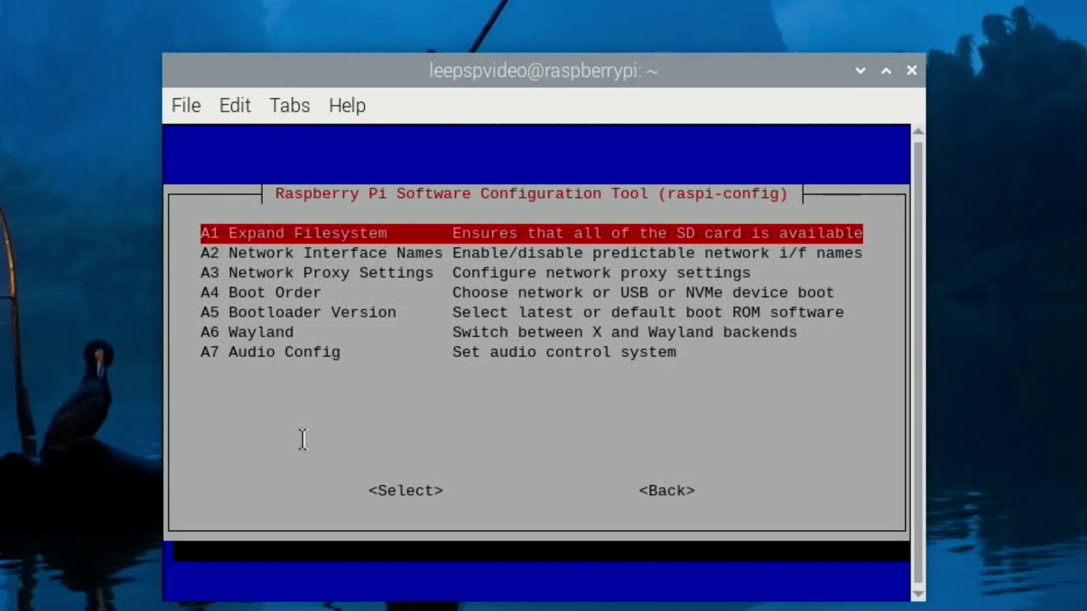
{"action": "key", "text": "Down"}
{"action": "key", "text": "Down"}
{"action": "key", "text": "Down"}
{"action": "key", "text": "Down"}
{"action": "key", "text": "Down"}
{"action": "key", "text": "Return"}
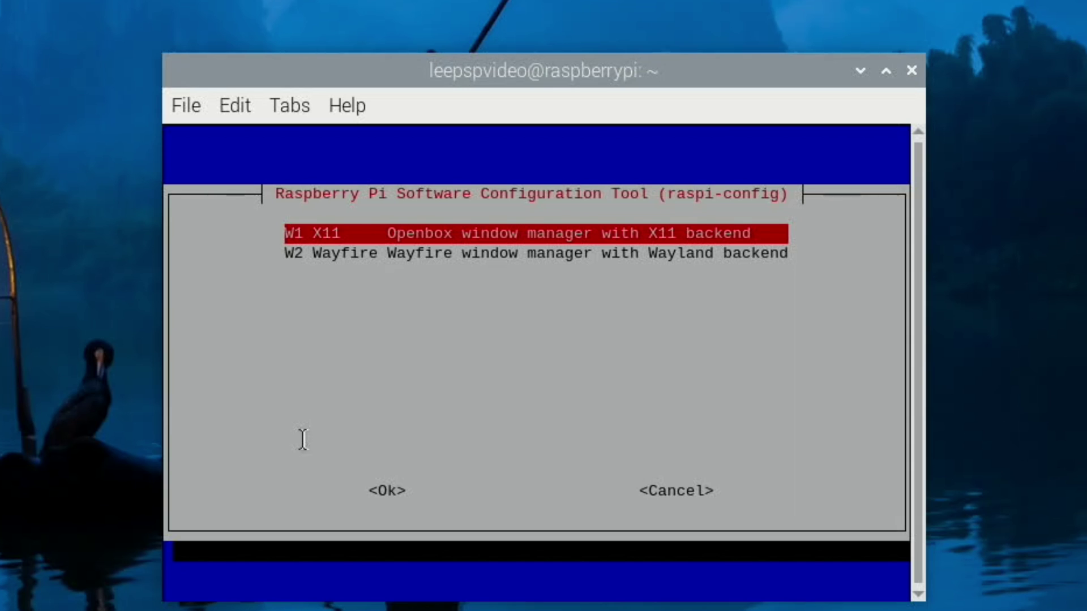
{"action": "key", "text": "Return"}
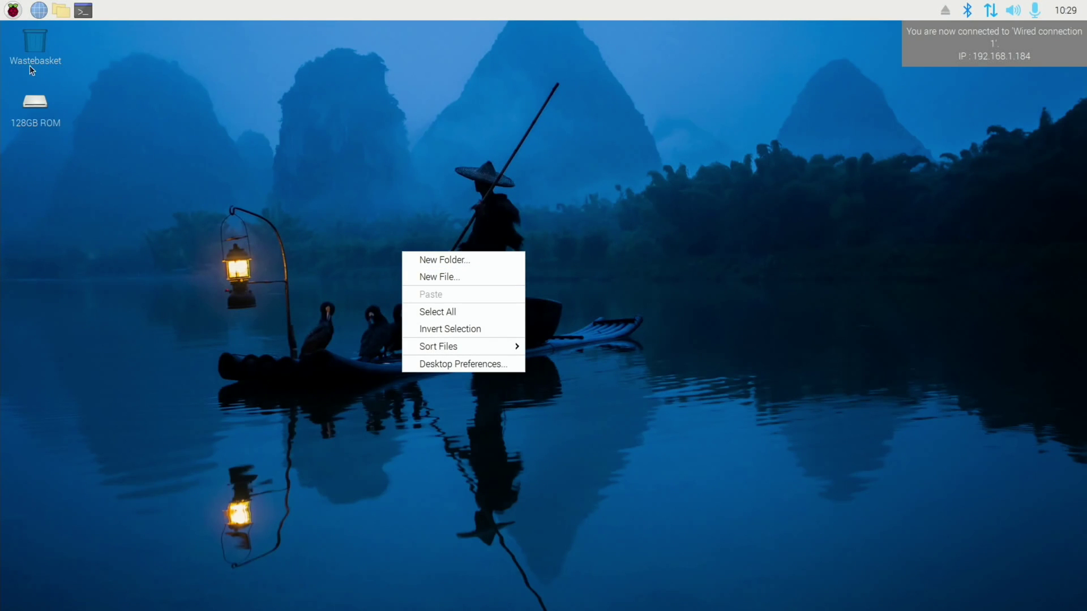
{"action": "left_click", "coordinate": [13, 10]}
{"action": "left_click", "coordinate": [12, 10]}
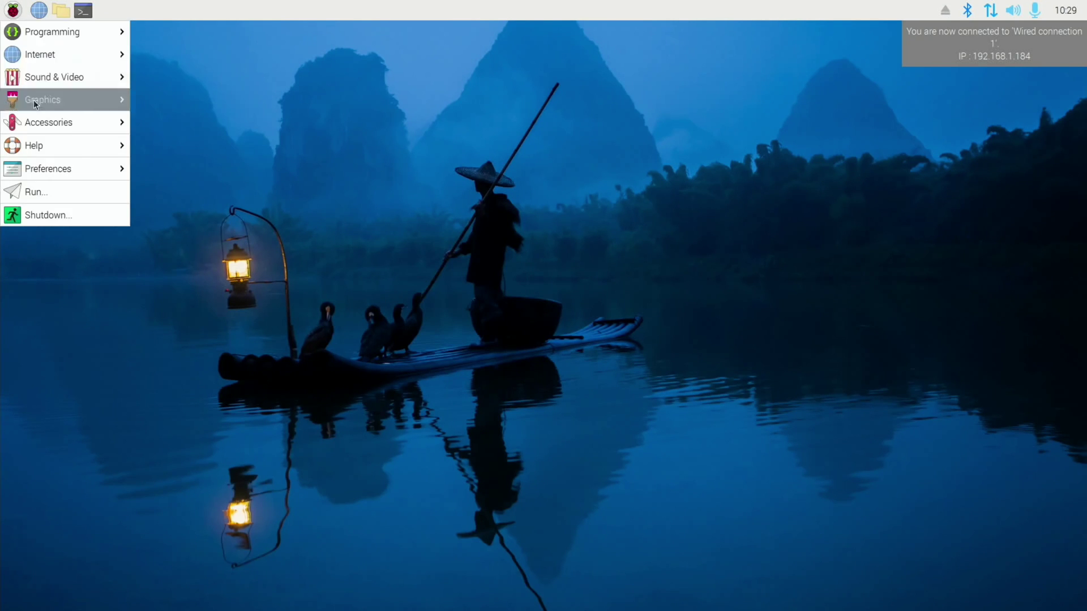
{"action": "mouse_move", "coordinate": [53, 167]}
{"action": "left_click", "coordinate": [220, 322]}
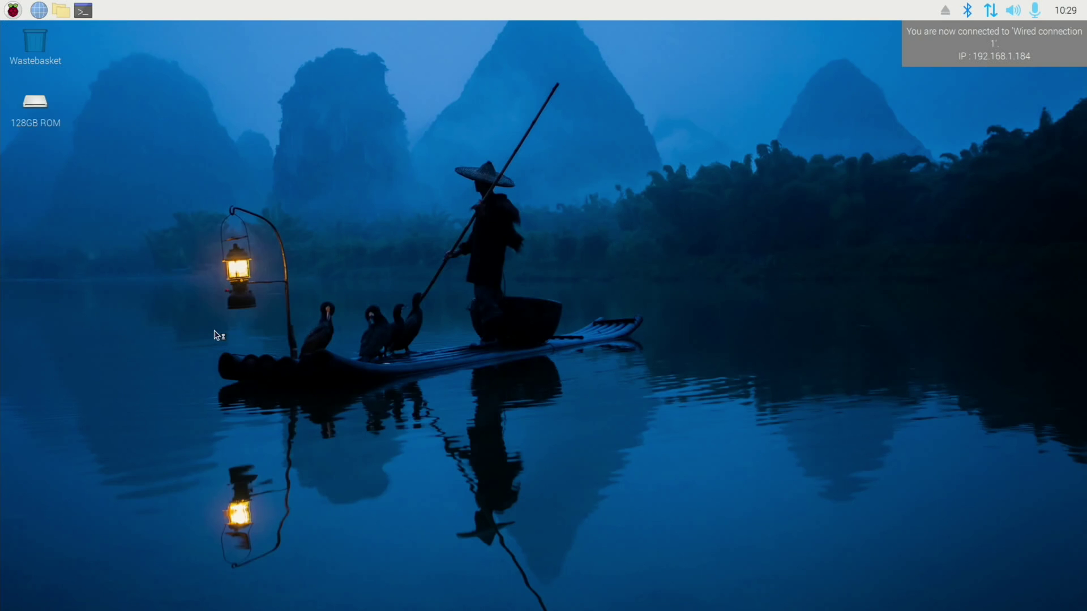
{"action": "left_click", "coordinate": [508, 237]}
{"action": "mouse_move", "coordinate": [526, 291]}
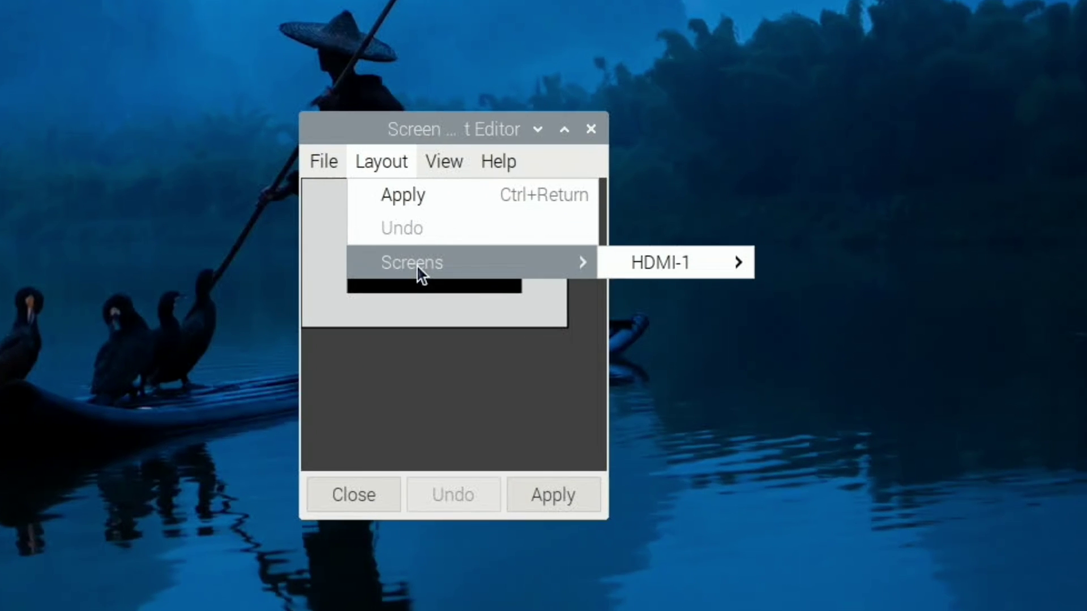
{"action": "mouse_move", "coordinate": [706, 266]}
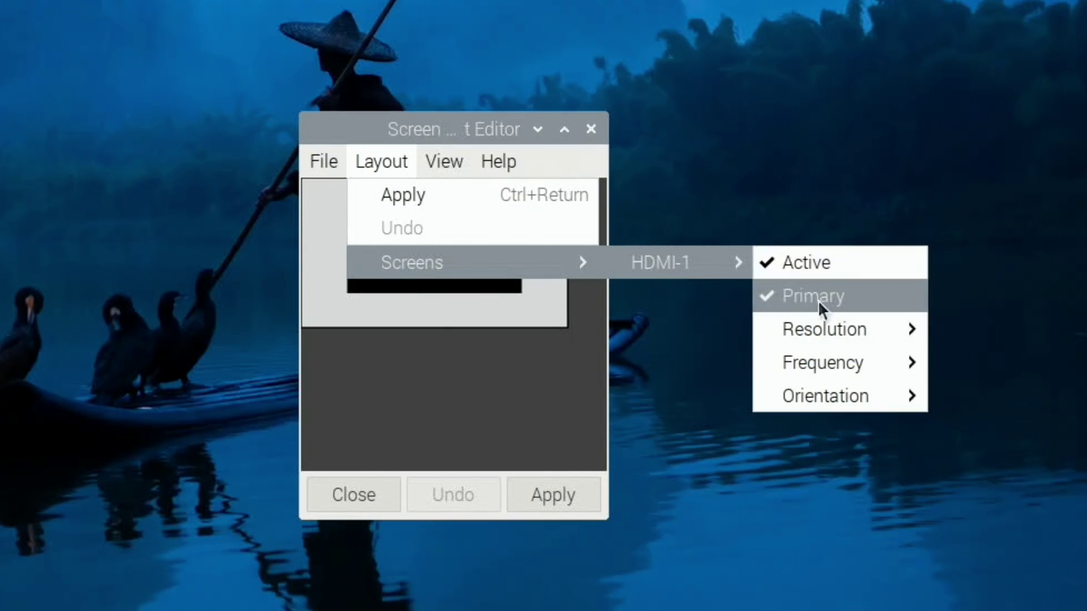
{"action": "mouse_move", "coordinate": [841, 322]}
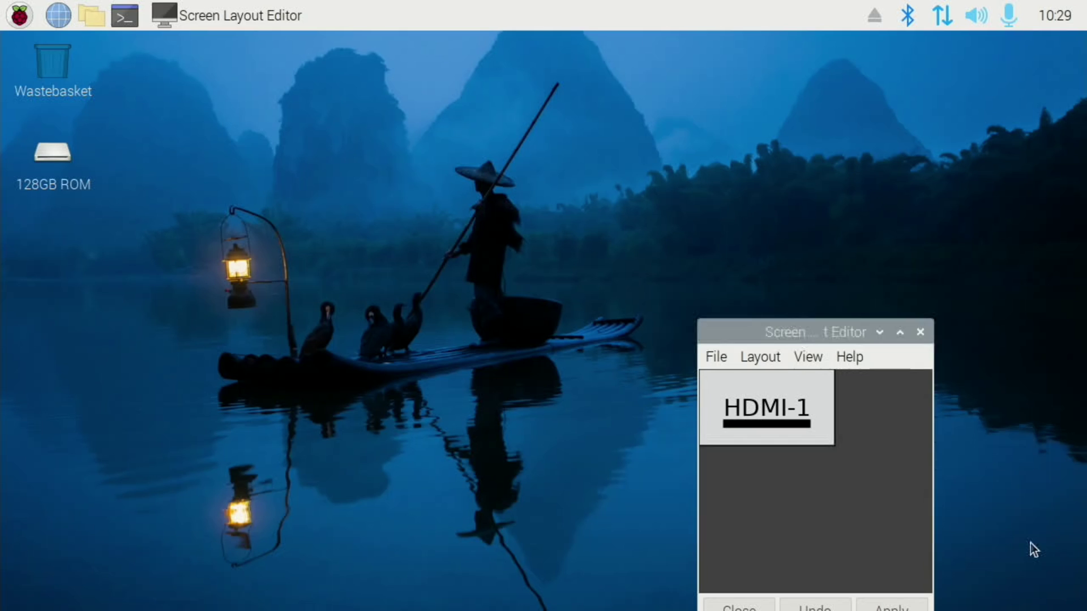
{"action": "left_click", "coordinate": [918, 334]}
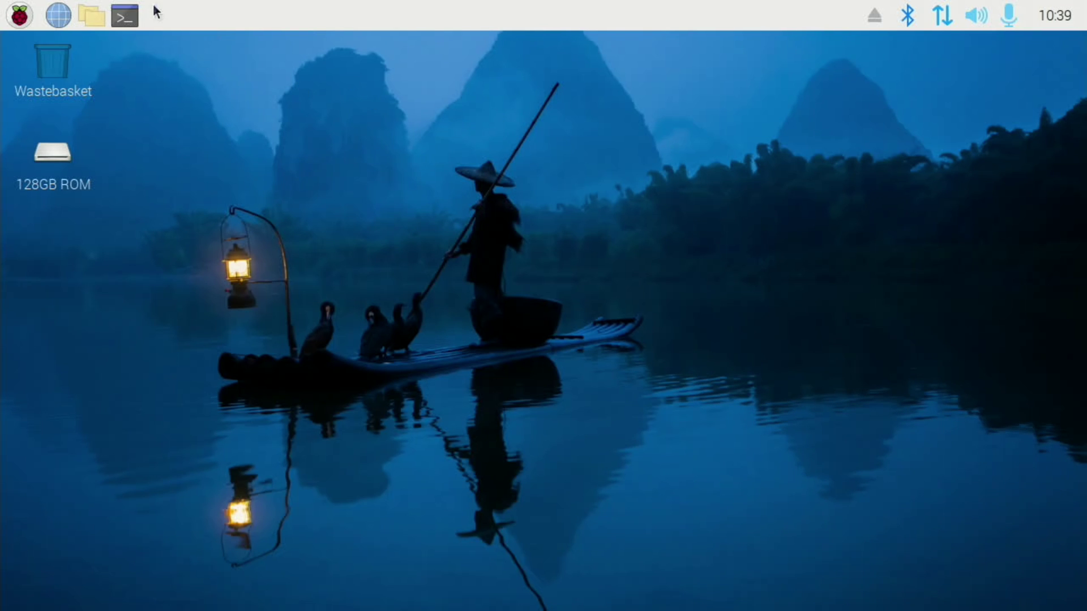
Install fuse with 'sudo apt install fuse' in a new terminal, then close that window.
{"action": "left_click", "coordinate": [126, 16]}
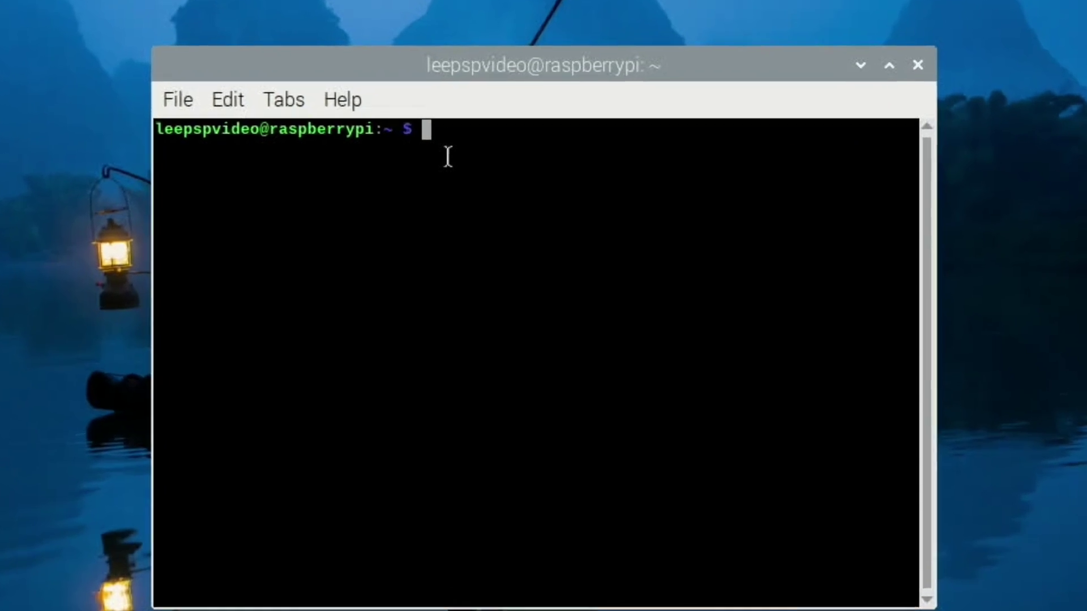
{"action": "type", "text": "sudo apt install fuse"}
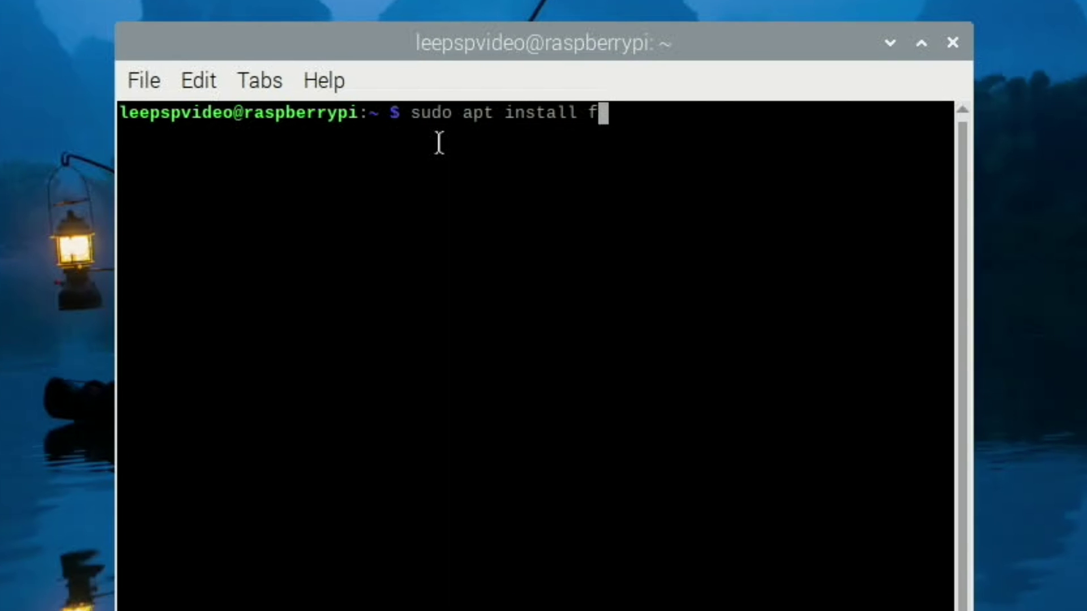
{"action": "key", "text": "Return"}
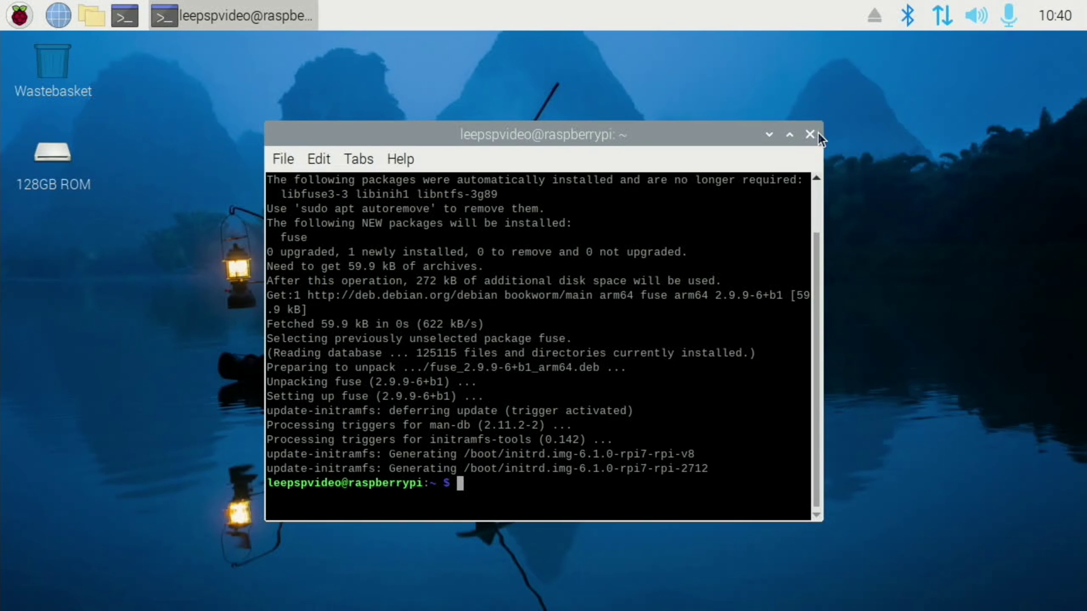
{"action": "left_click", "coordinate": [810, 135]}
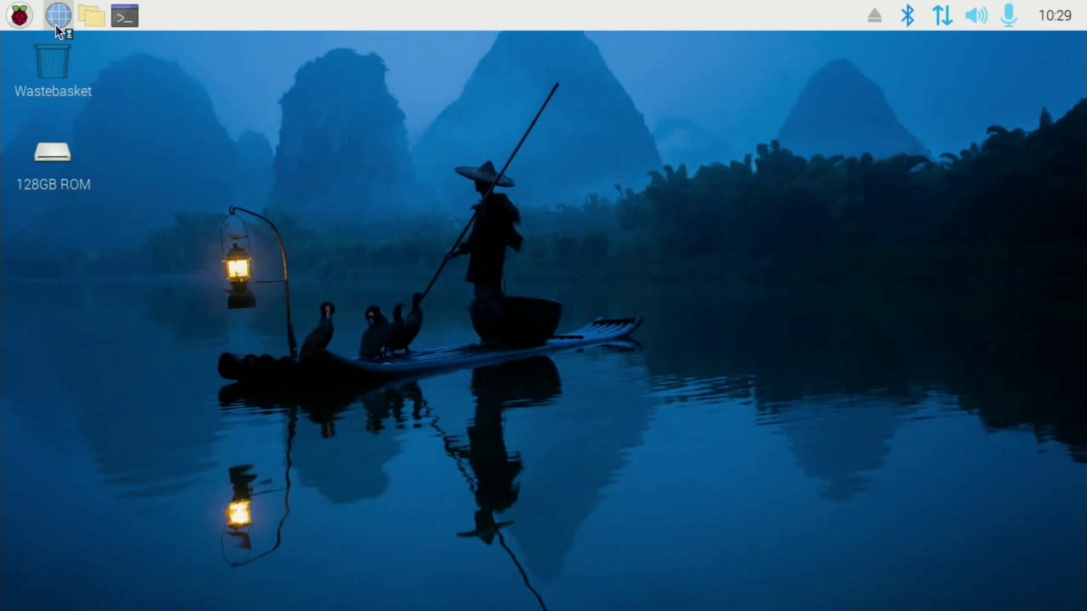
Search the web for 'aethersx2 linux arm' and check the Download AetherSX2 For Linux result.
{"action": "left_click", "coordinate": [230, 102]}
{"action": "type", "text": "aether"}
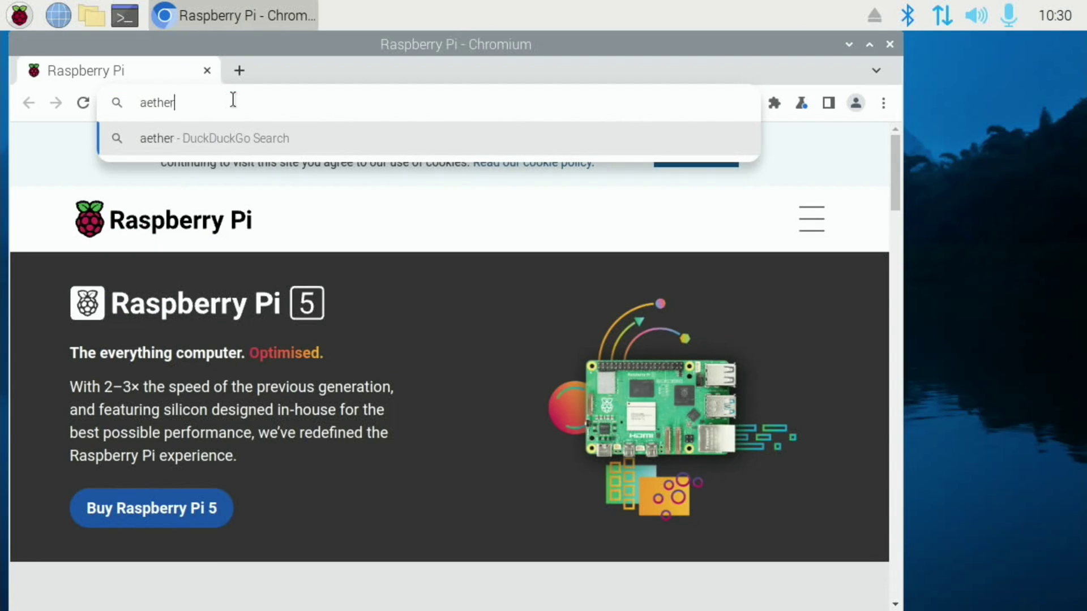
{"action": "type", "text": "sx2 li"}
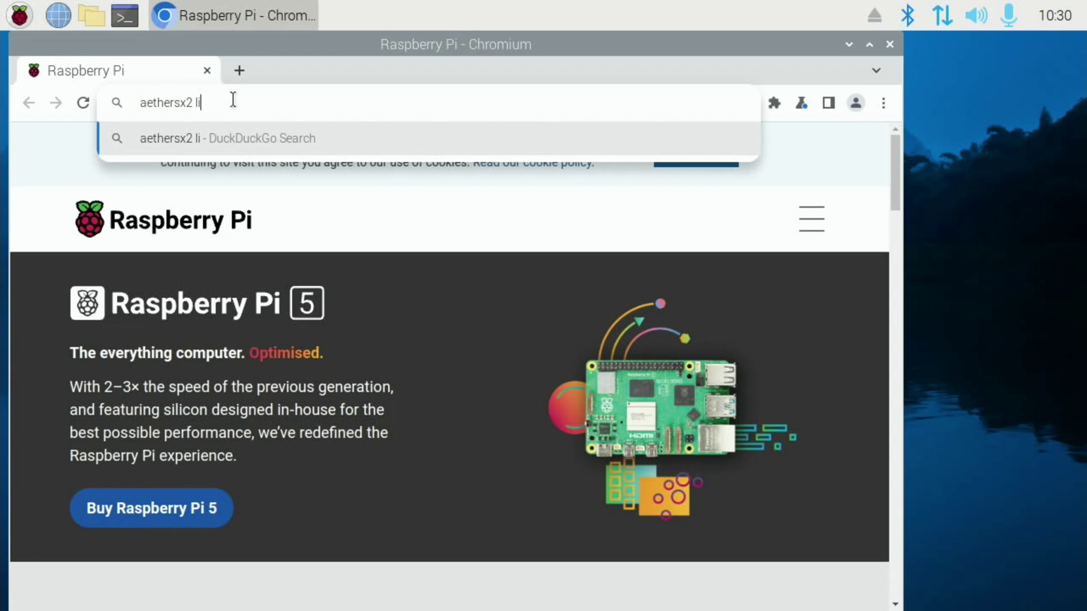
{"action": "type", "text": "nux arm"}
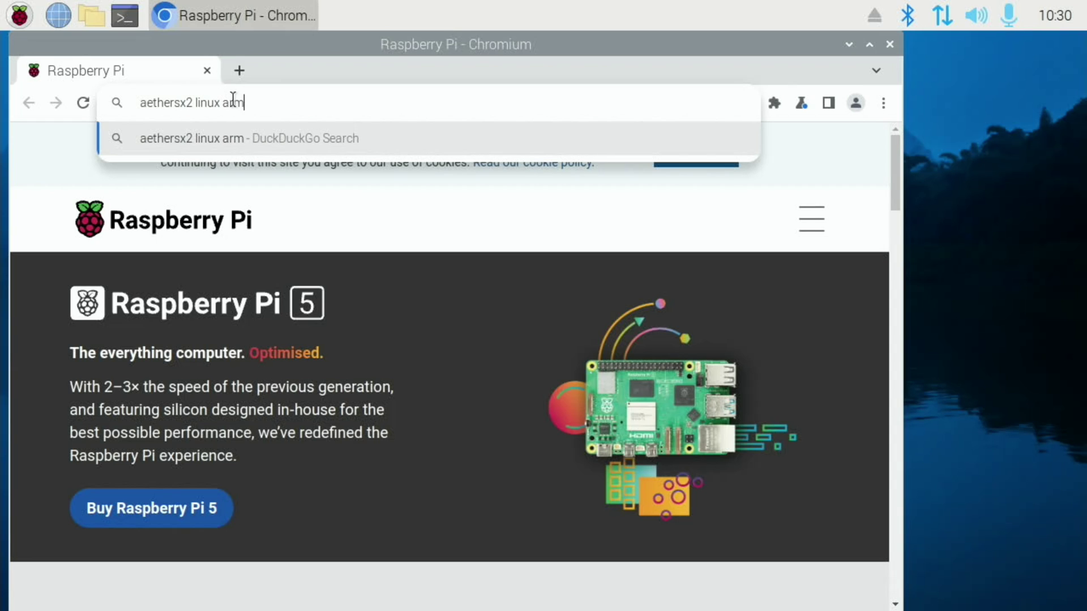
{"action": "key", "text": "Return"}
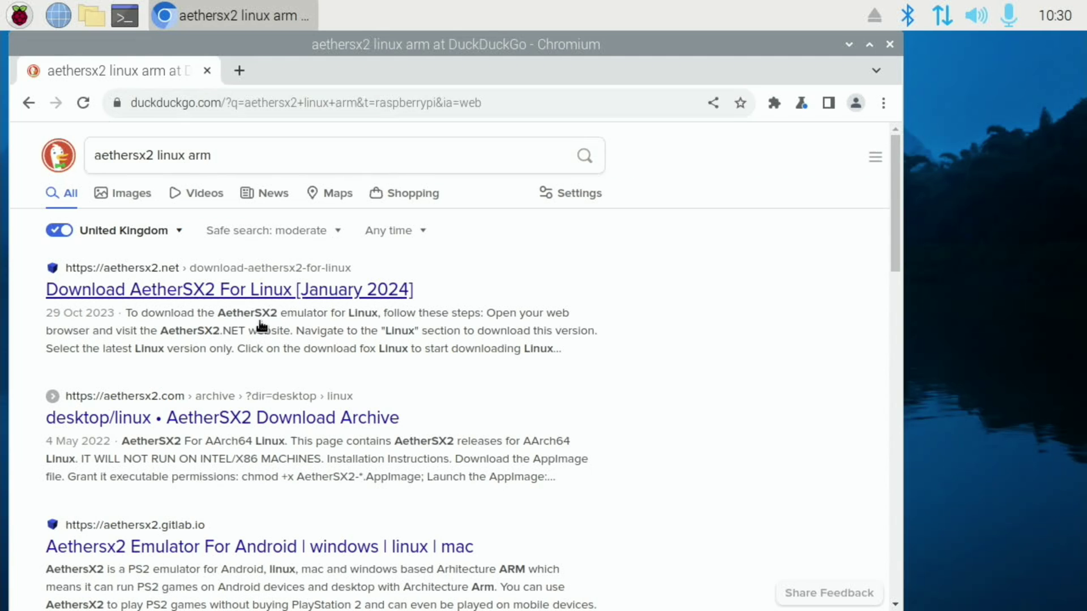
{"action": "left_click", "coordinate": [197, 297]}
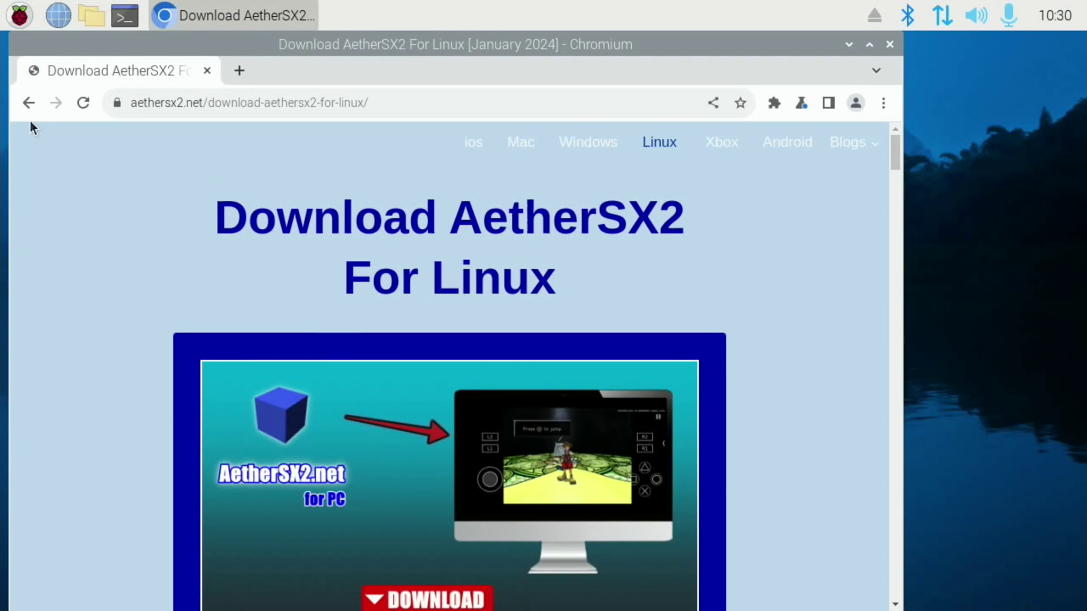
{"action": "left_click", "coordinate": [28, 103]}
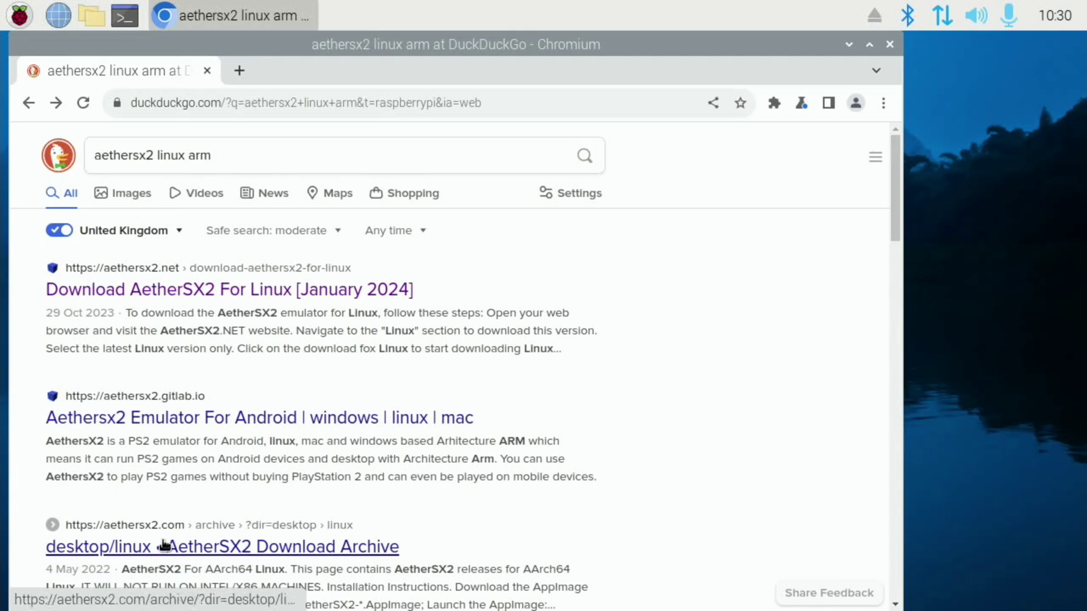
Download AetherSX2-v1.5-3606.AppImage from the AetherSX2 Download Archive and find the Installation Instructions.
{"action": "left_click", "coordinate": [156, 549]}
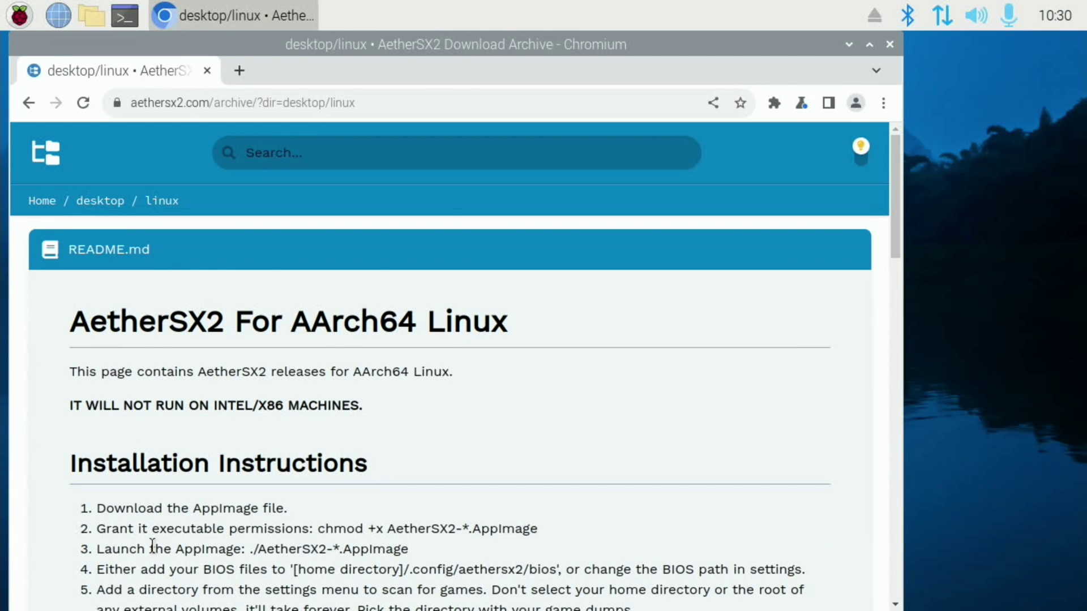
{"action": "scroll", "coordinate": [345, 351], "scroll_direction": "down", "scroll_amount": 12}
{"action": "scroll", "coordinate": [345, 351], "scroll_direction": "down", "scroll_amount": 7}
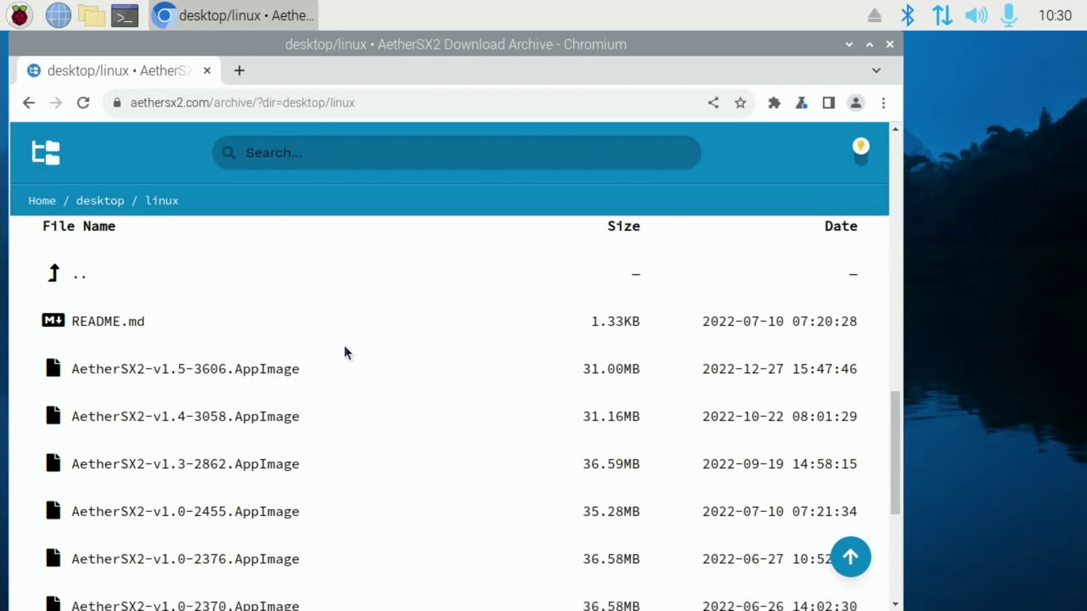
{"action": "left_click", "coordinate": [234, 277]}
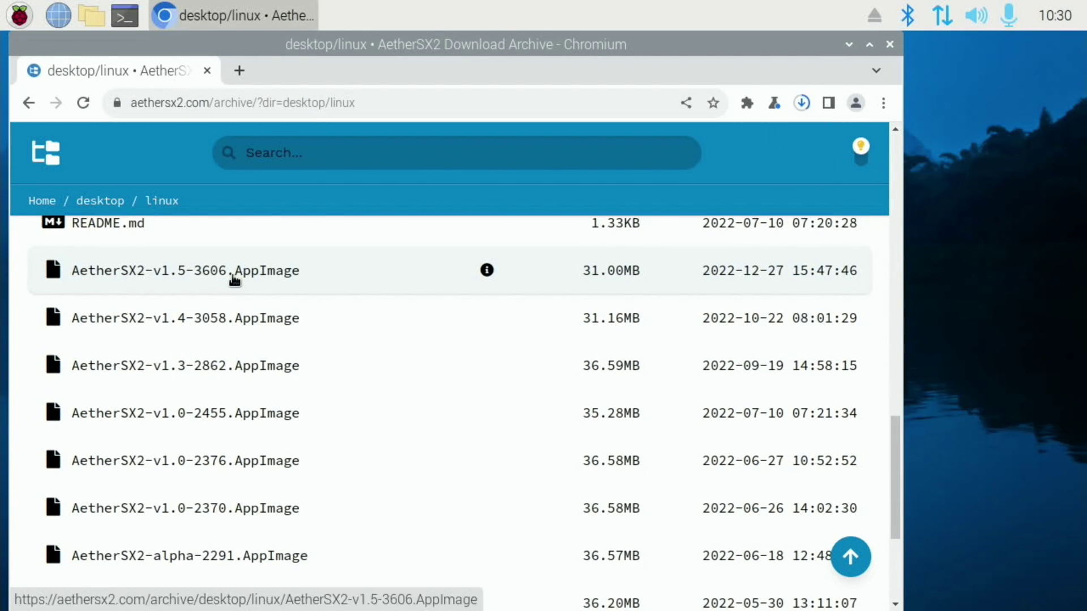
{"action": "scroll", "coordinate": [234, 278], "scroll_direction": "down", "scroll_amount": 4}
{"action": "scroll", "coordinate": [234, 277], "scroll_direction": "up", "scroll_amount": 20}
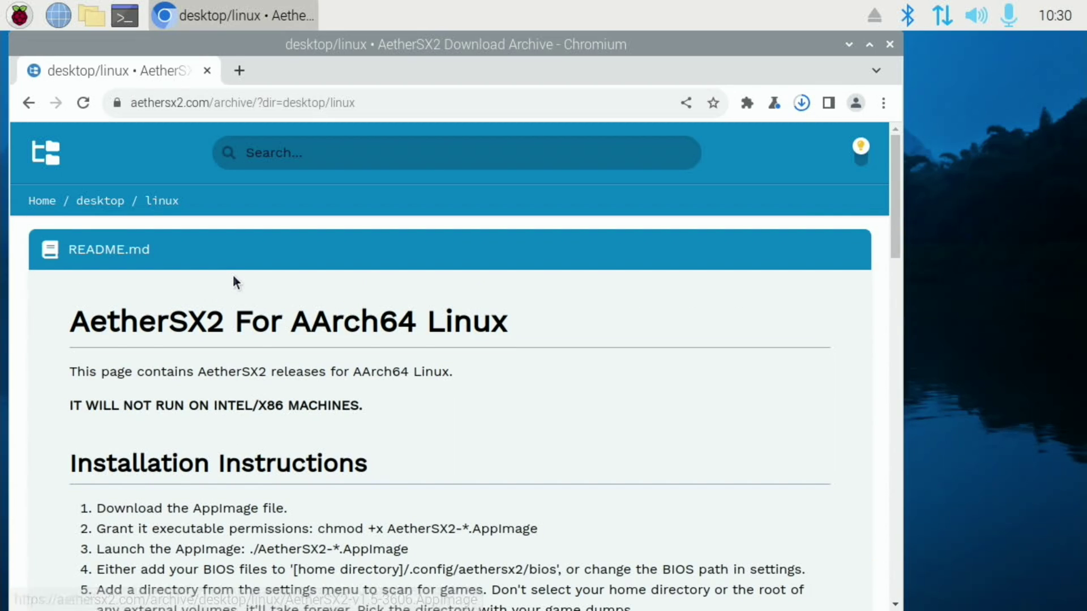
{"action": "scroll", "coordinate": [234, 278], "scroll_direction": "down", "scroll_amount": 4}
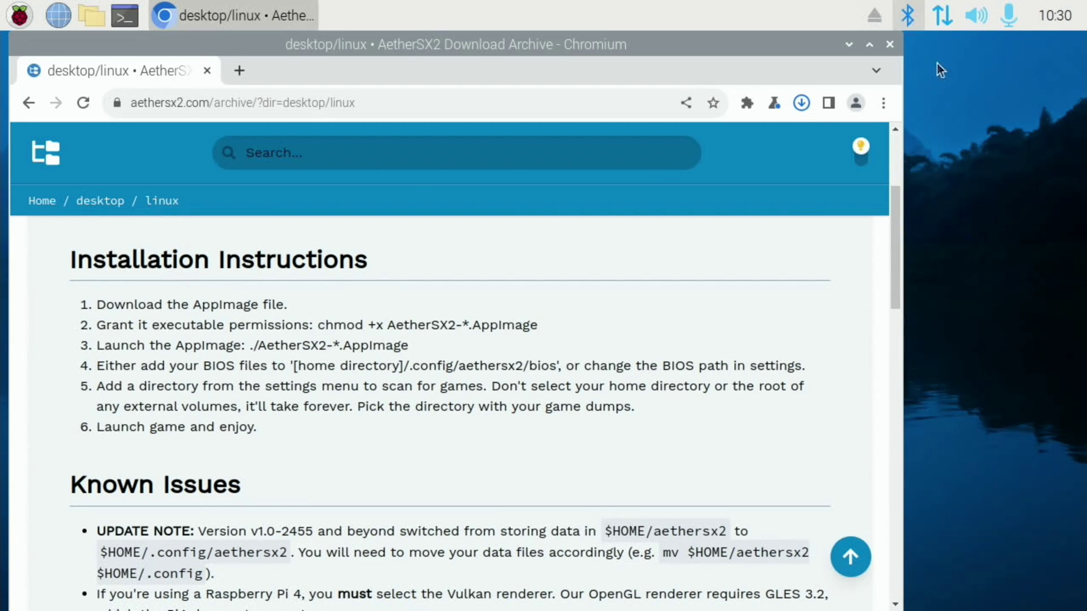
Cut the downloaded AetherSX2 AppImage from the Downloads folder.
{"action": "left_click", "coordinate": [92, 15]}
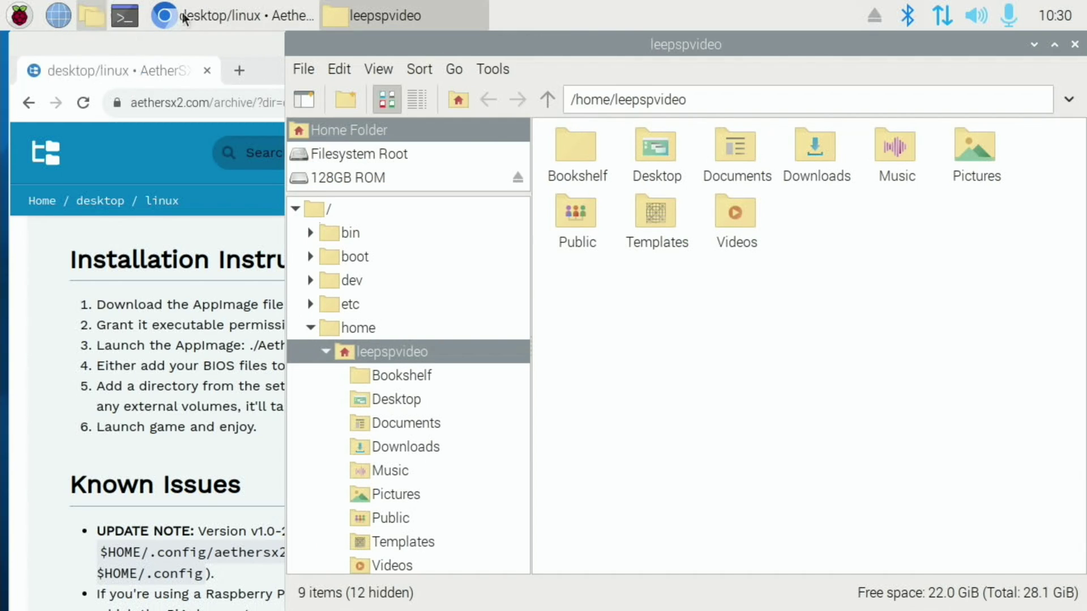
{"action": "left_click", "coordinate": [807, 144]}
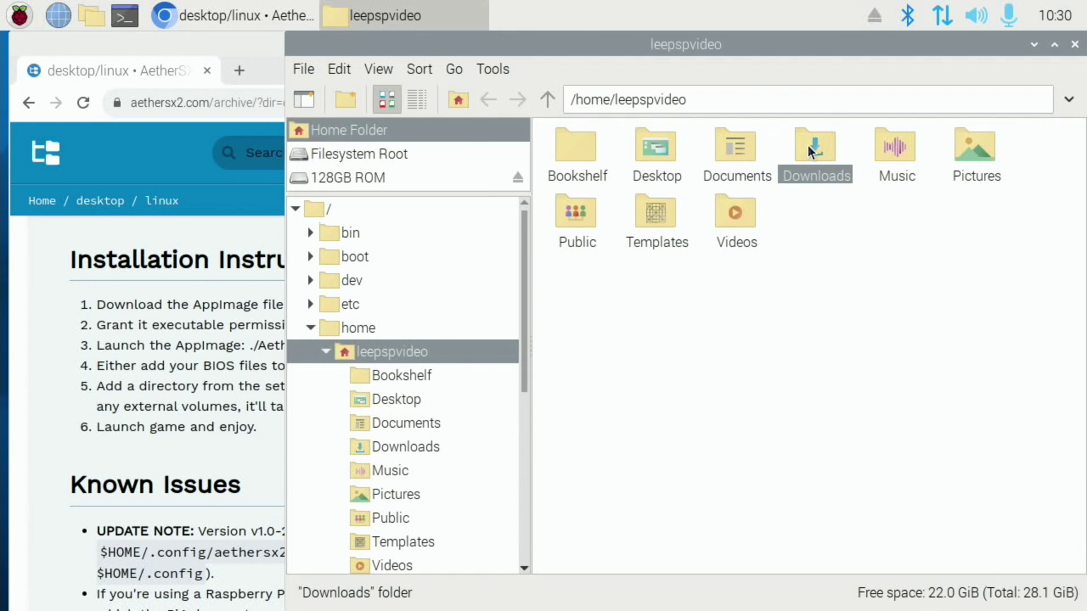
{"action": "double_click", "coordinate": [808, 145]}
{"action": "right_click", "coordinate": [577, 145]}
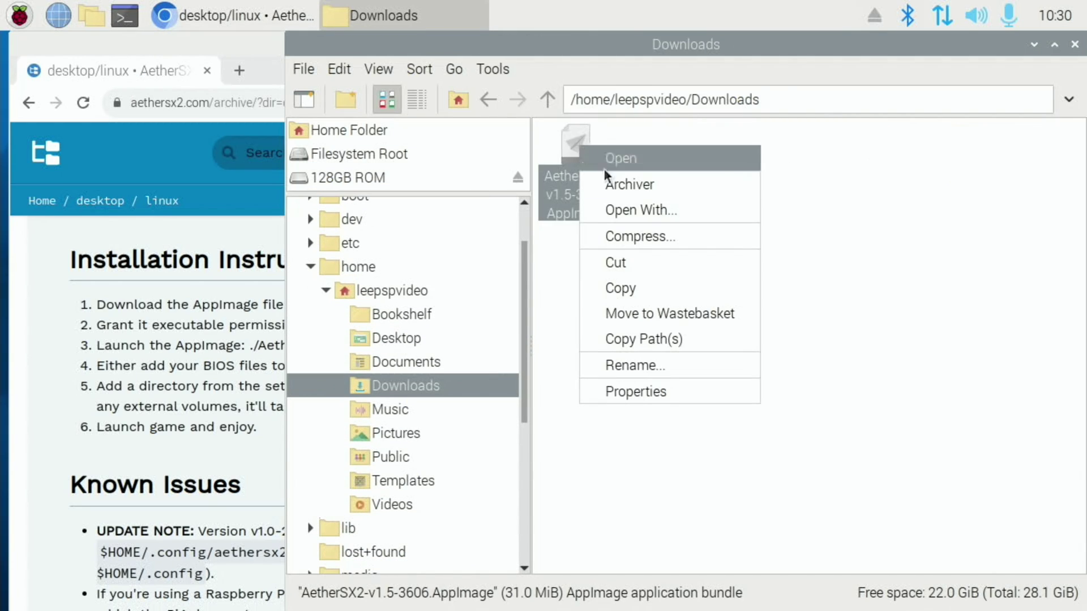
{"action": "left_click", "coordinate": [620, 261]}
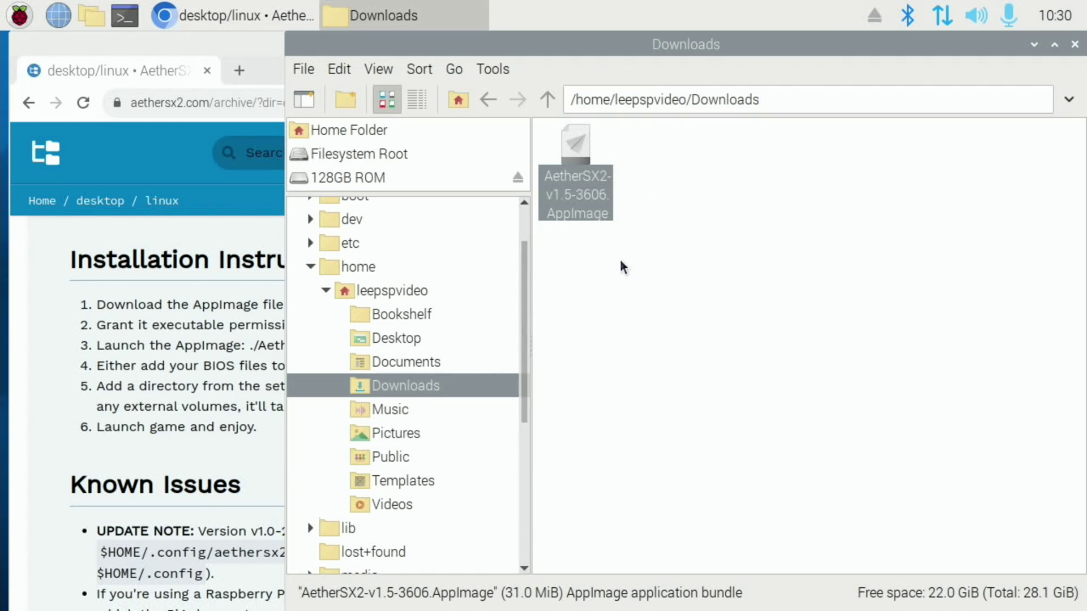
Create a new folder named 'PS2' in the home folder.
{"action": "left_click", "coordinate": [546, 96]}
{"action": "right_click", "coordinate": [649, 288]}
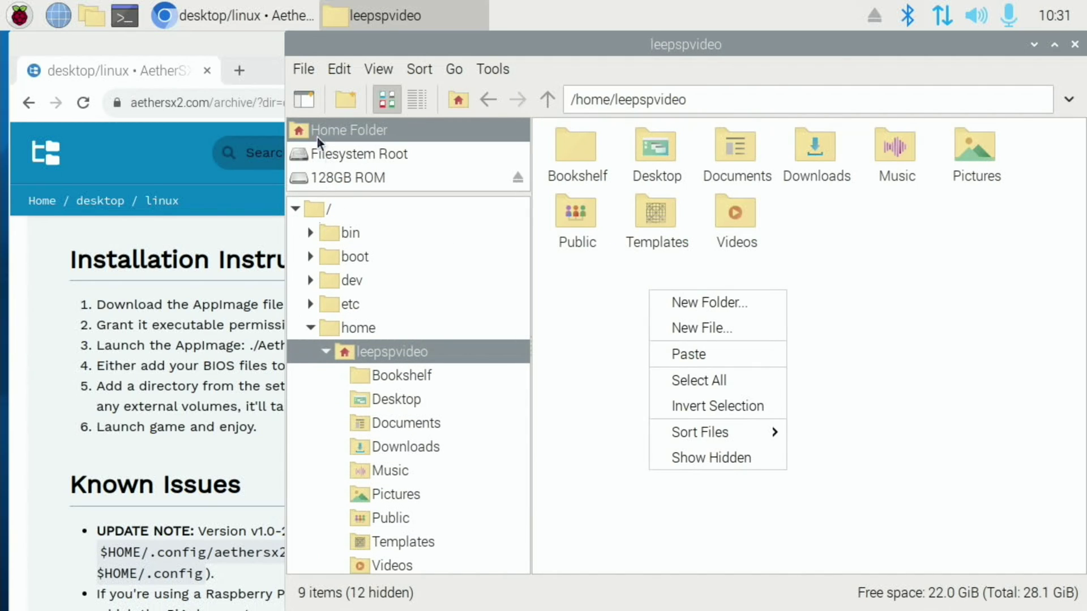
{"action": "left_click", "coordinate": [311, 129]}
{"action": "right_click", "coordinate": [639, 312]}
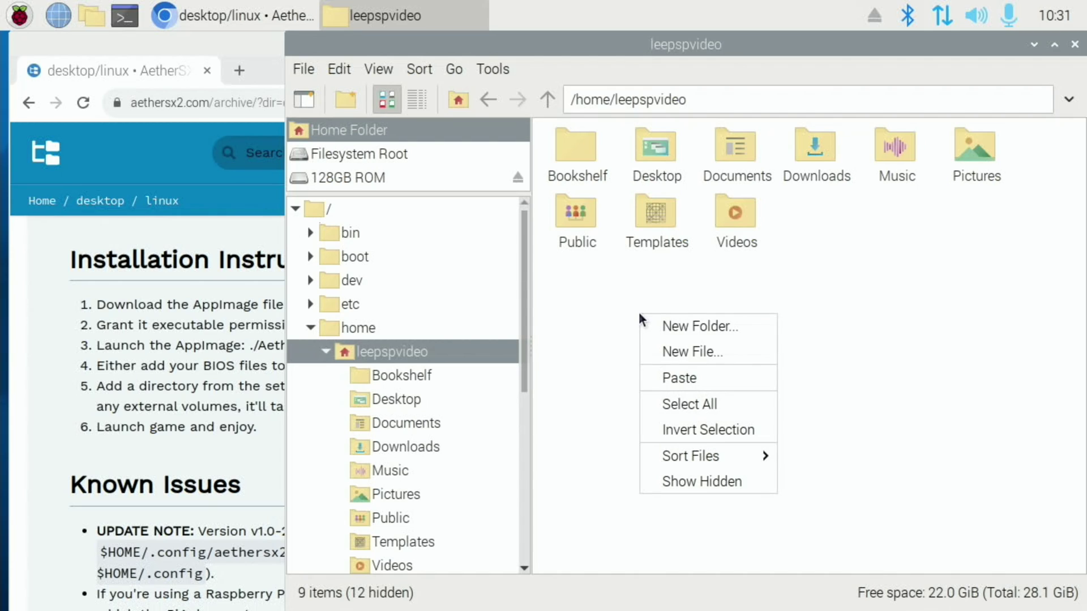
{"action": "left_click", "coordinate": [668, 324]}
{"action": "type", "text": "PS2"}
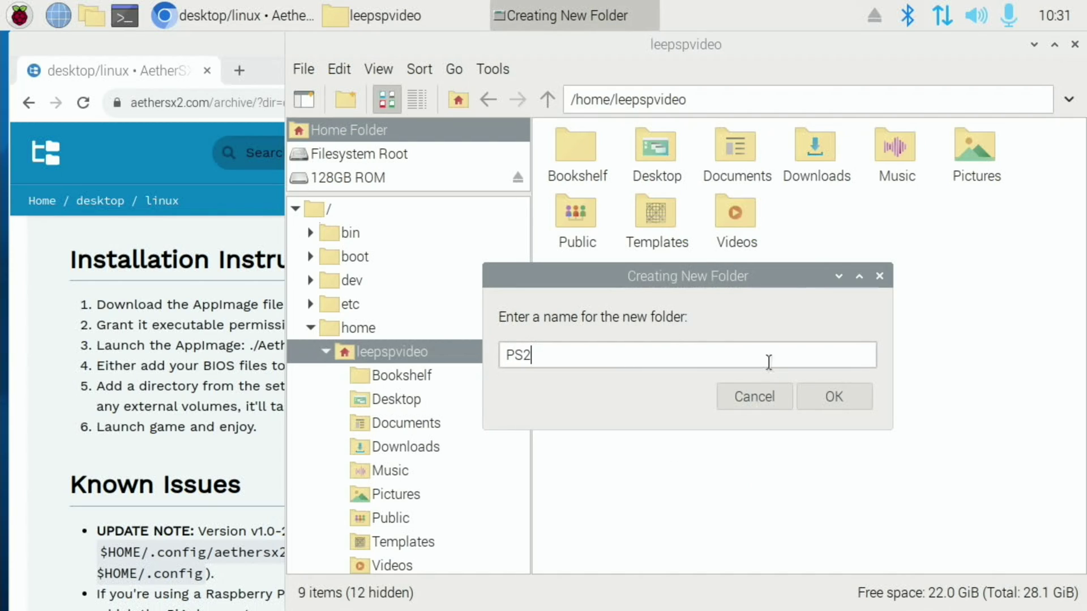
{"action": "left_click", "coordinate": [835, 396]}
Paste the AppImage into the PS2 folder and open it.
{"action": "right_click", "coordinate": [585, 218]}
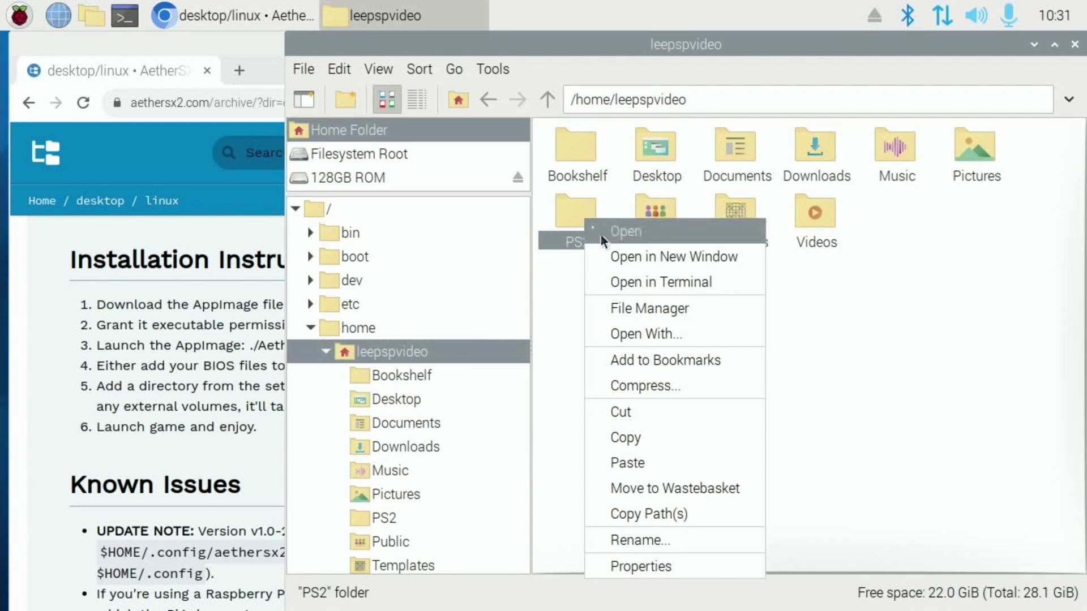
{"action": "left_click", "coordinate": [623, 456]}
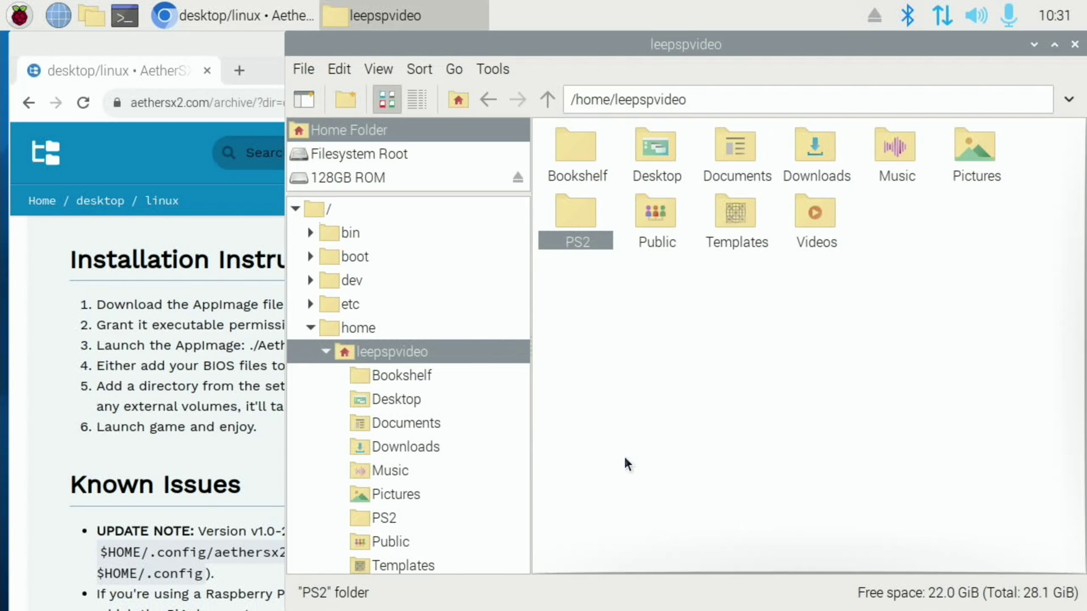
{"action": "double_click", "coordinate": [577, 214]}
Open a terminal in the PS2 folder and move it to the right of the screen.
{"action": "left_click", "coordinate": [493, 70]}
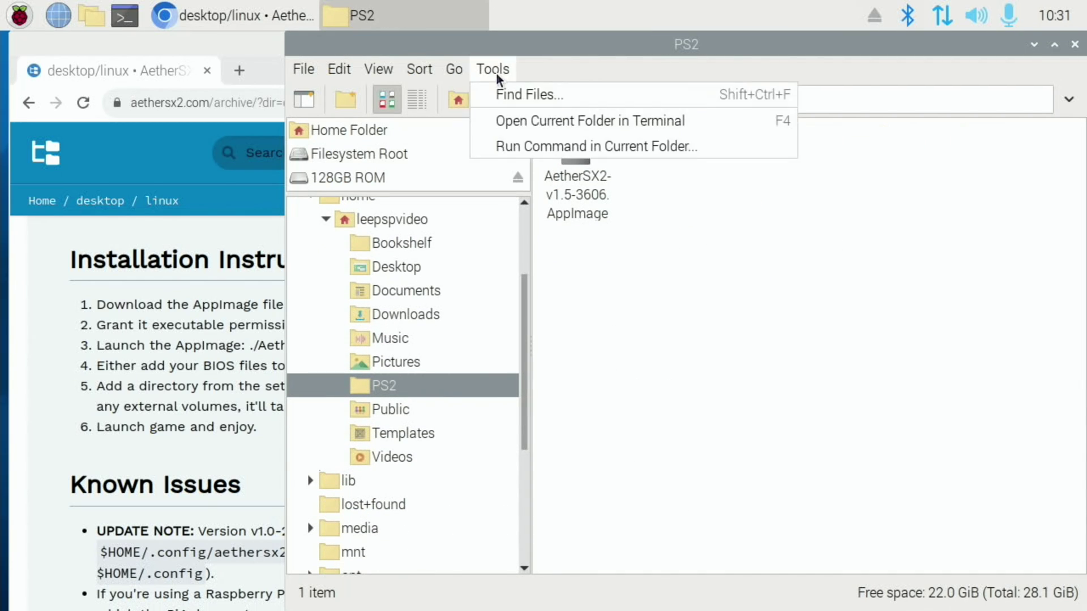
{"action": "left_click", "coordinate": [521, 120]}
{"action": "left_click_drag", "start_coordinate": [311, 223], "coordinate": [858, 172]}
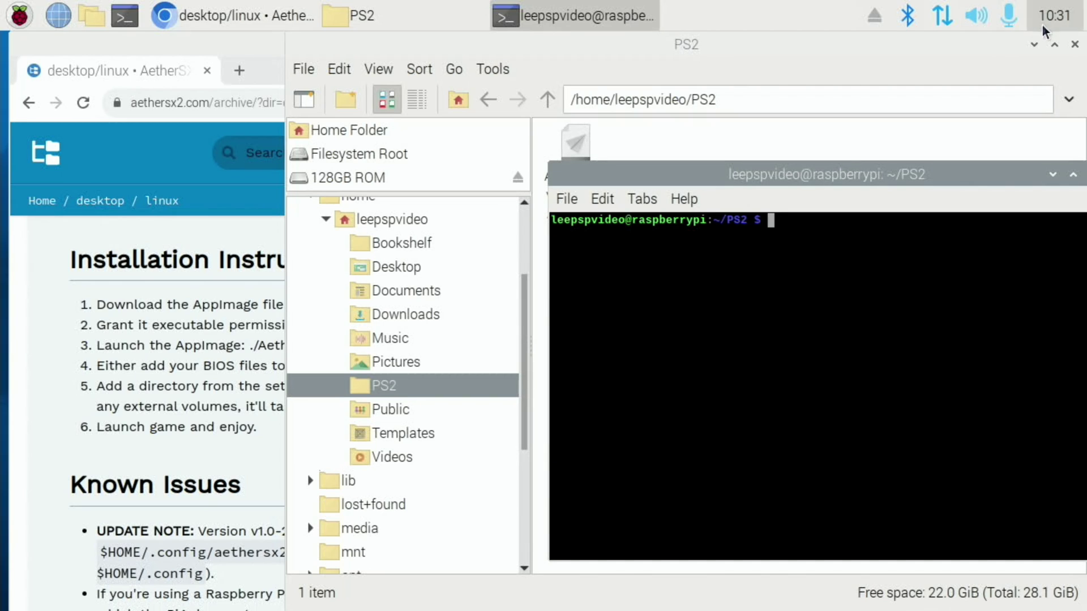
{"action": "left_click", "coordinate": [1034, 45]}
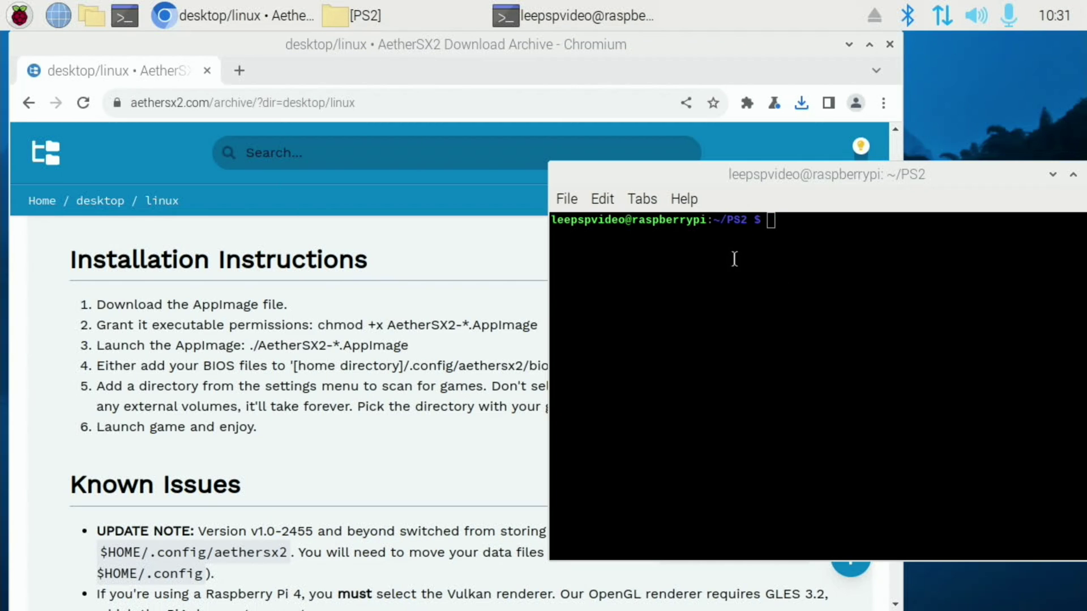
Copy the AppImage's full file name from its rename box without renaming it.
{"action": "left_click", "coordinate": [385, 19]}
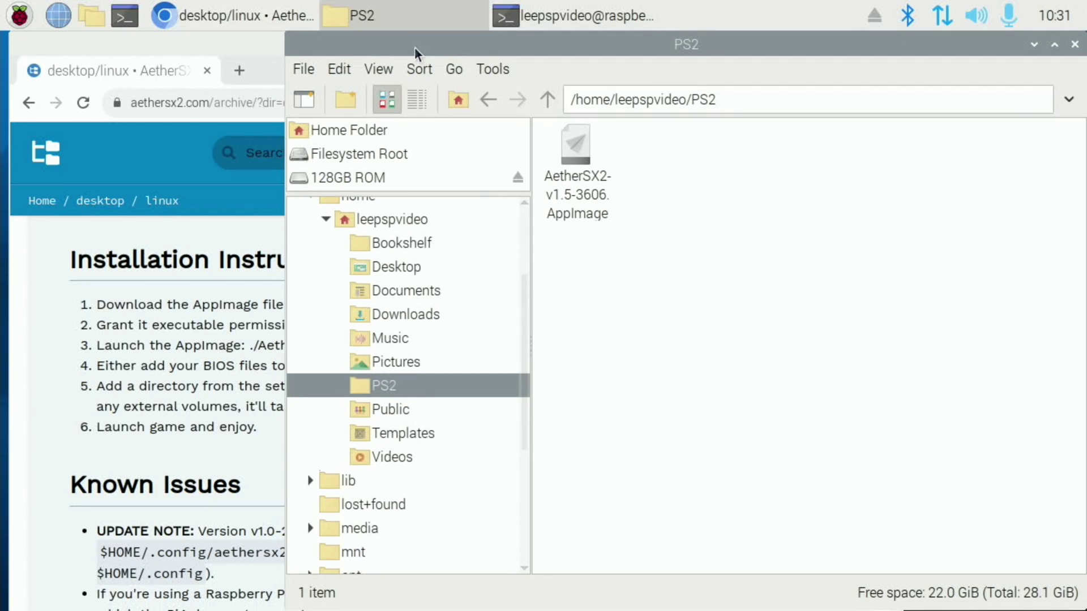
{"action": "left_click", "coordinate": [576, 194]}
{"action": "right_click", "coordinate": [576, 193]}
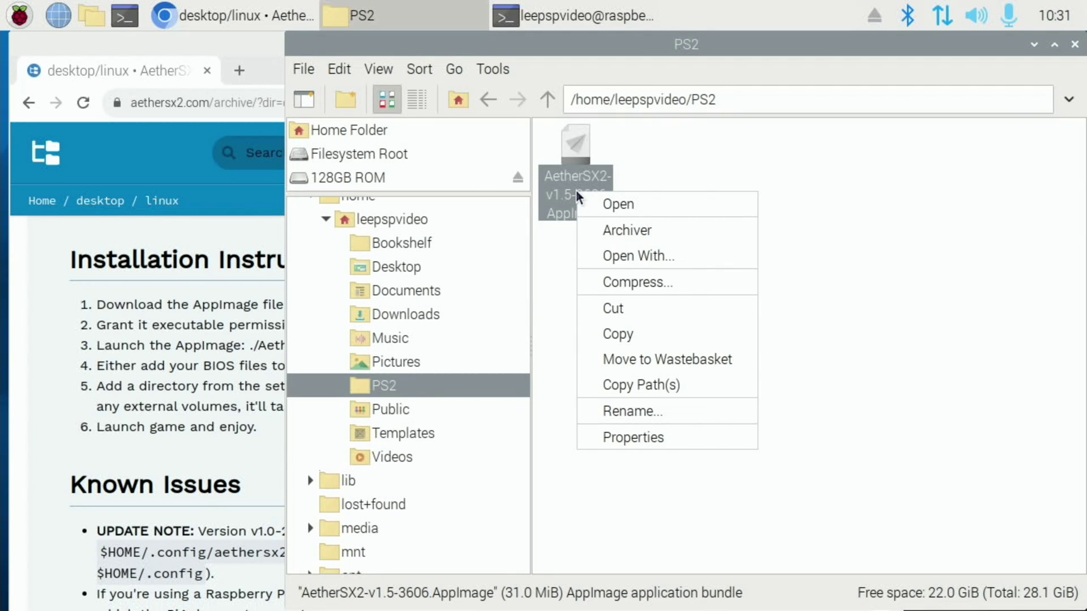
{"action": "left_click", "coordinate": [626, 411]}
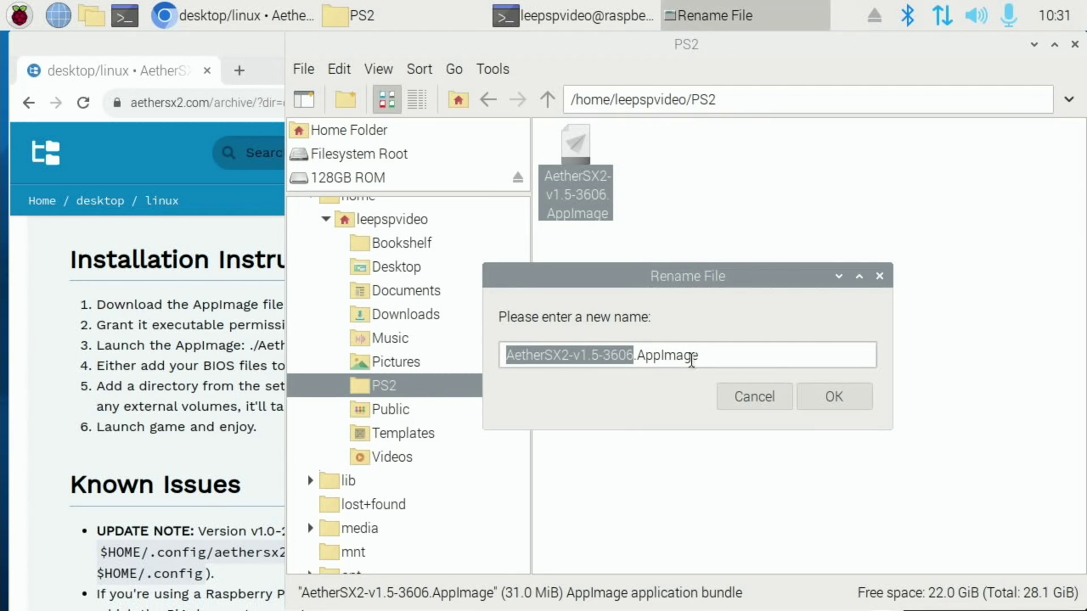
{"action": "key", "text": "ctrl+a"}
{"action": "right_click", "coordinate": [691, 360]}
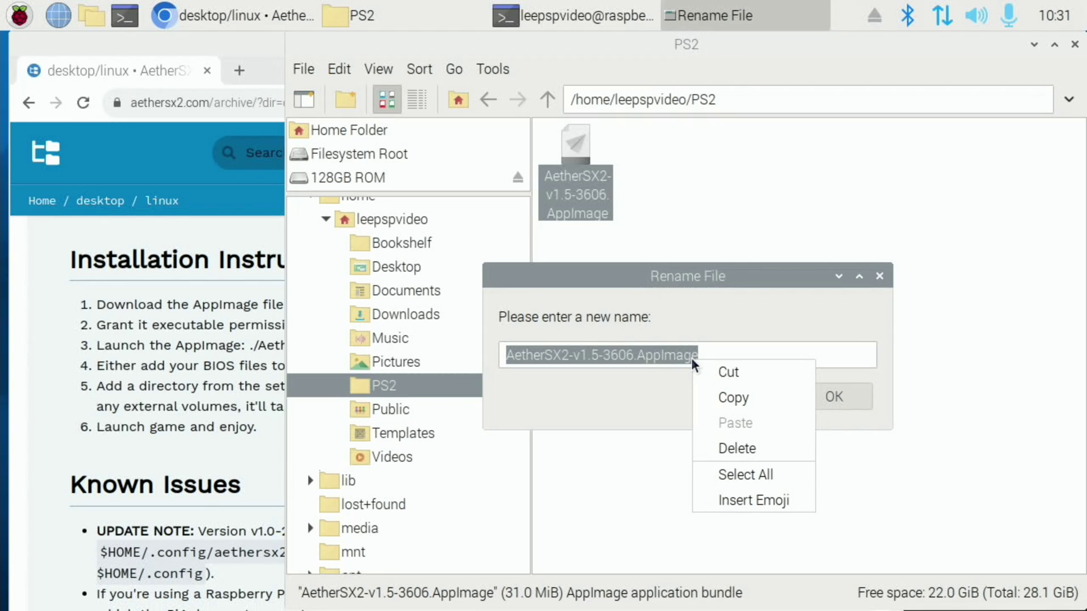
{"action": "left_click", "coordinate": [727, 395]}
{"action": "left_click", "coordinate": [879, 276]}
Make AetherSX2-v1.5-3606.AppImage executable with chmod +x.
{"action": "left_click", "coordinate": [1035, 45]}
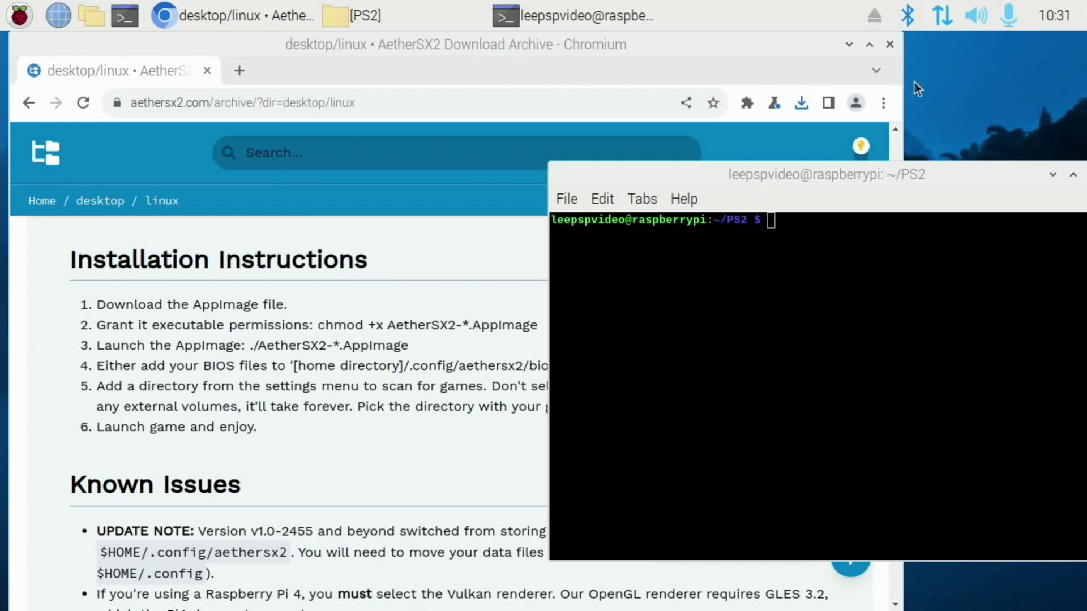
{"action": "right_click", "coordinate": [770, 226]}
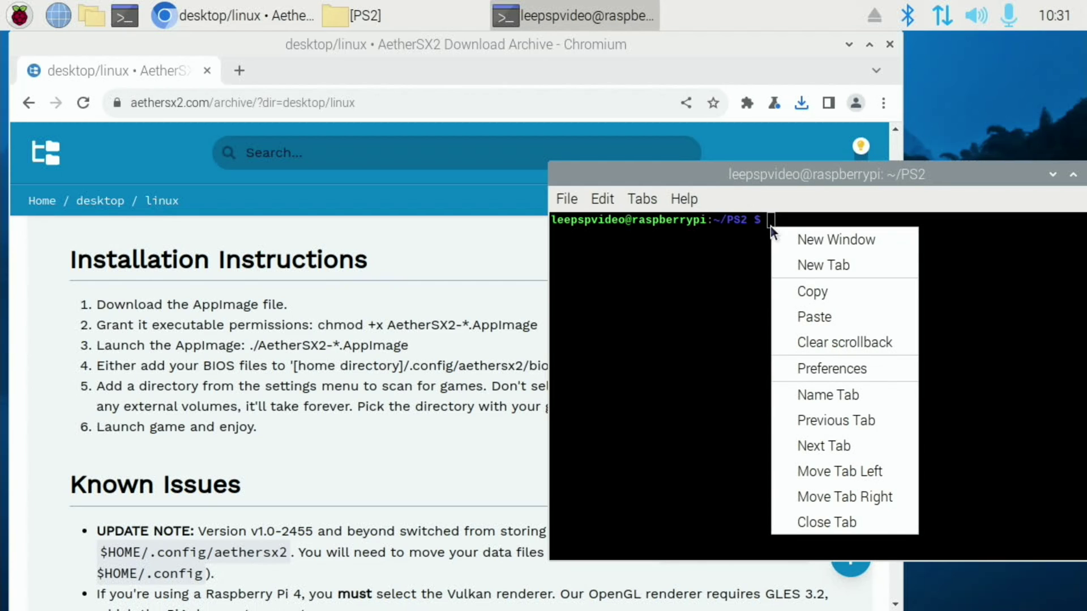
{"action": "left_click", "coordinate": [803, 313]}
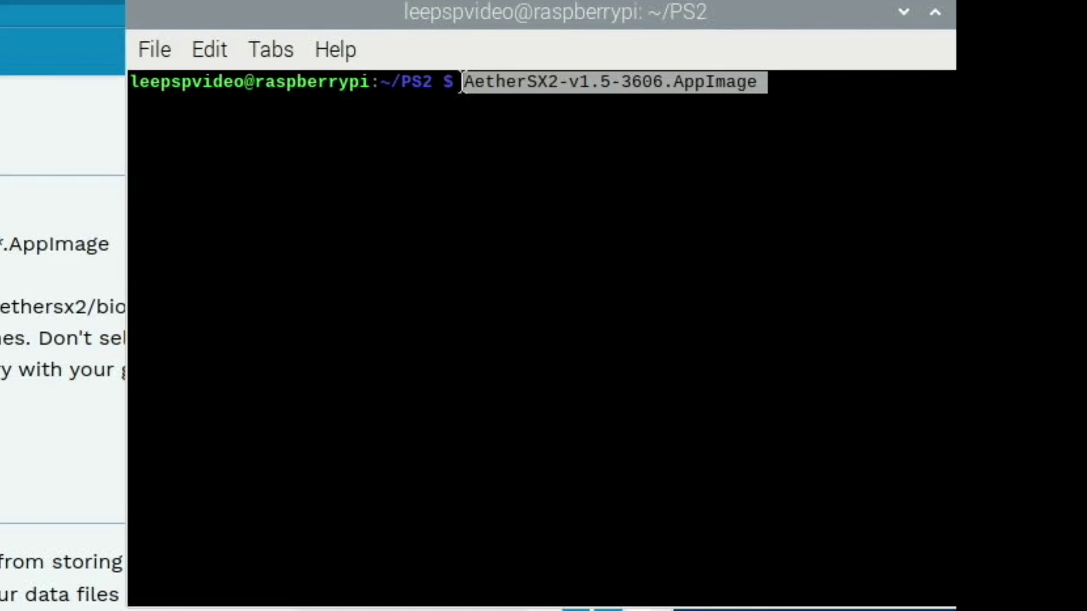
{"action": "key", "text": "Left"}
{"action": "key", "text": "Left"}
{"action": "key", "text": "Left"}
{"action": "key", "text": "Left"}
{"action": "key", "text": "Left"}
{"action": "key", "text": "Left"}
{"action": "key", "text": "Left"}
{"action": "key", "text": "Left"}
{"action": "key", "text": "Left"}
{"action": "key", "text": "Left"}
{"action": "key", "text": "Left"}
{"action": "key", "text": "Left"}
{"action": "key", "text": "Left"}
{"action": "key", "text": "Left"}
{"action": "key", "text": "Left"}
{"action": "key", "text": "Left"}
{"action": "key", "text": "Left"}
{"action": "key", "text": "Left"}
{"action": "key", "text": "Left"}
{"action": "key", "text": "Left"}
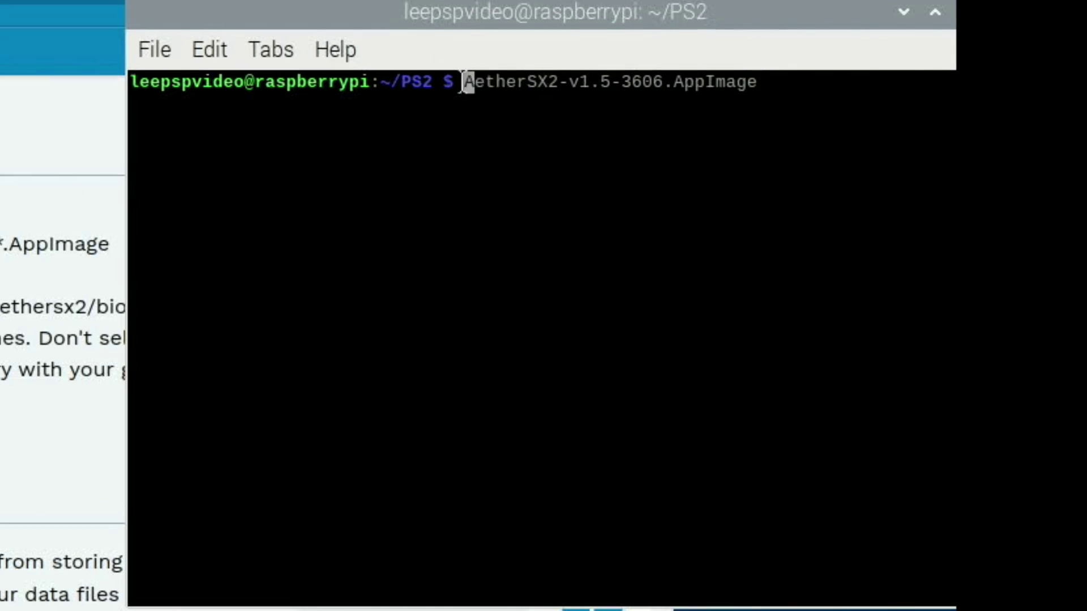
{"action": "type", "text": "chmod"}
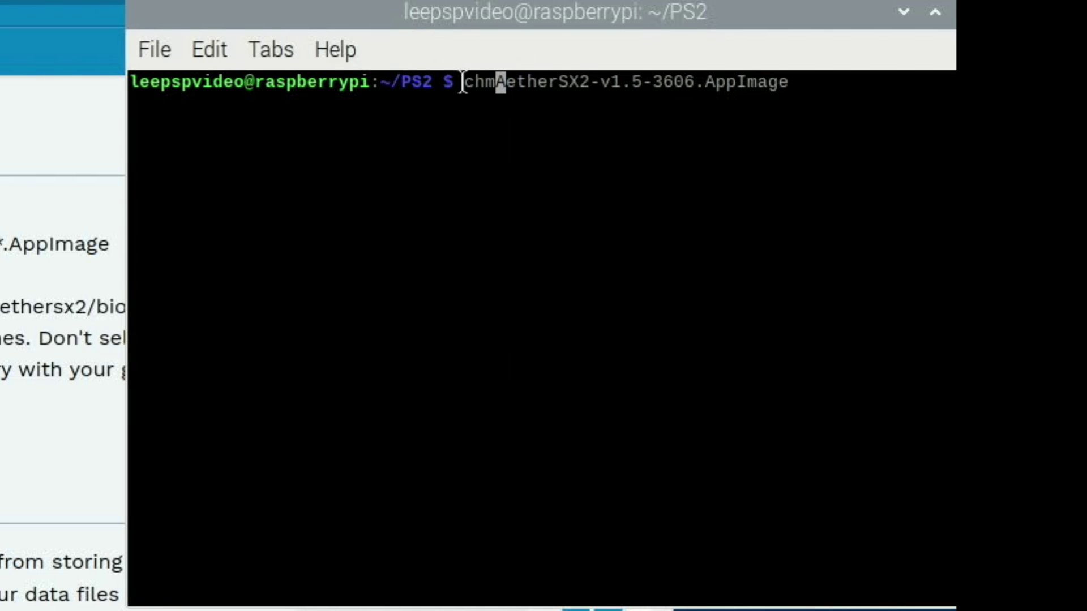
{"action": "type", "text": " +x"}
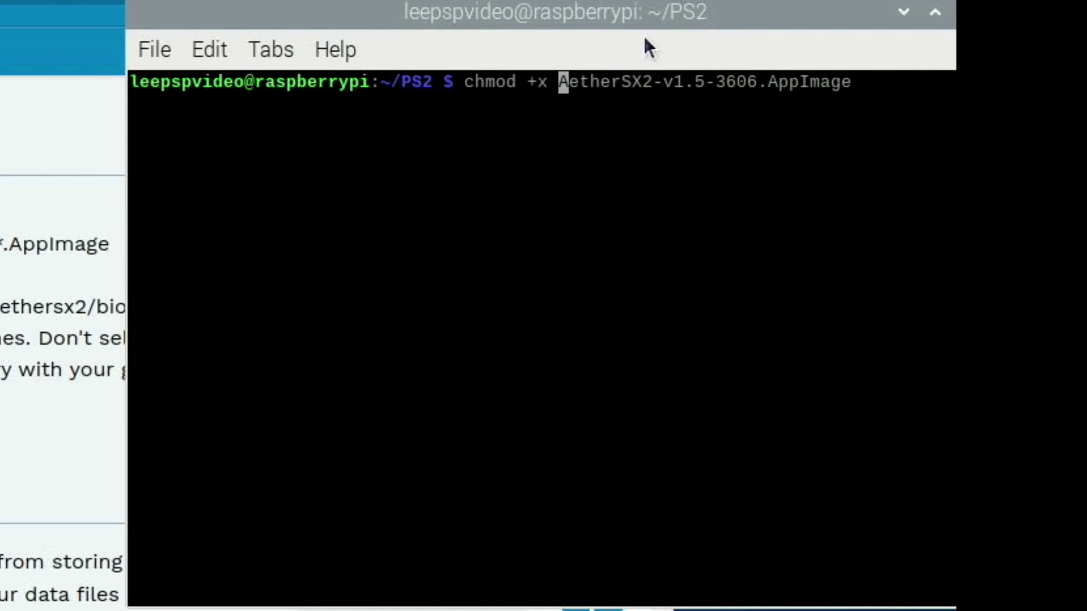
{"action": "left_click_drag", "start_coordinate": [654, 17], "coordinate": [391, 3]}
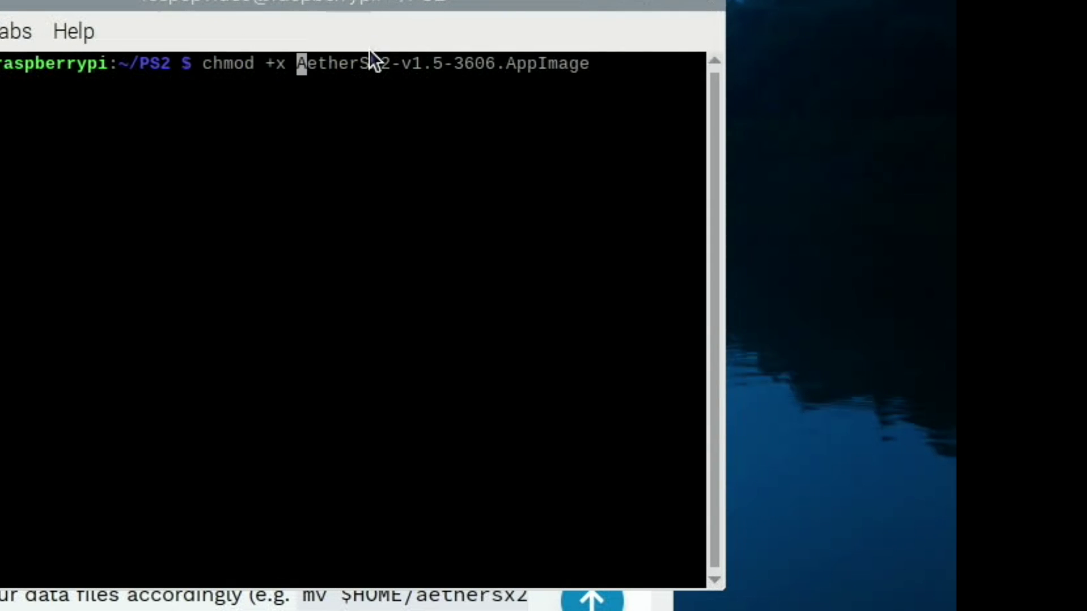
{"action": "key", "text": "Return"}
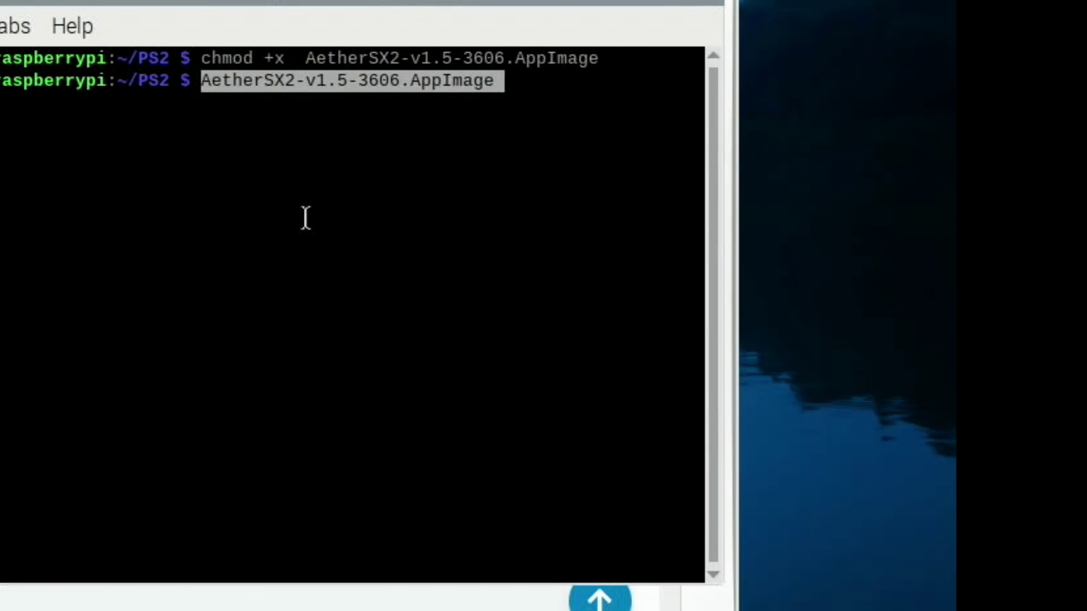
Run ./AetherSX2-v1.5-3606.AppImage to launch the emulator.
{"action": "key", "text": "Left"}
{"action": "key", "text": "Left"}
{"action": "key", "text": "Left"}
{"action": "key", "text": "Left"}
{"action": "key", "text": "Left"}
{"action": "key", "text": "Left"}
{"action": "key", "text": "Left"}
{"action": "key", "text": "Left"}
{"action": "key", "text": "Left"}
{"action": "key", "text": "Left"}
{"action": "key", "text": "Left"}
{"action": "key", "text": "Left"}
{"action": "key", "text": "Left"}
{"action": "key", "text": "Left"}
{"action": "key", "text": "Left"}
{"action": "key", "text": "Left"}
{"action": "key", "text": "Left"}
{"action": "key", "text": "Left"}
{"action": "key", "text": "Left"}
{"action": "key", "text": "Left"}
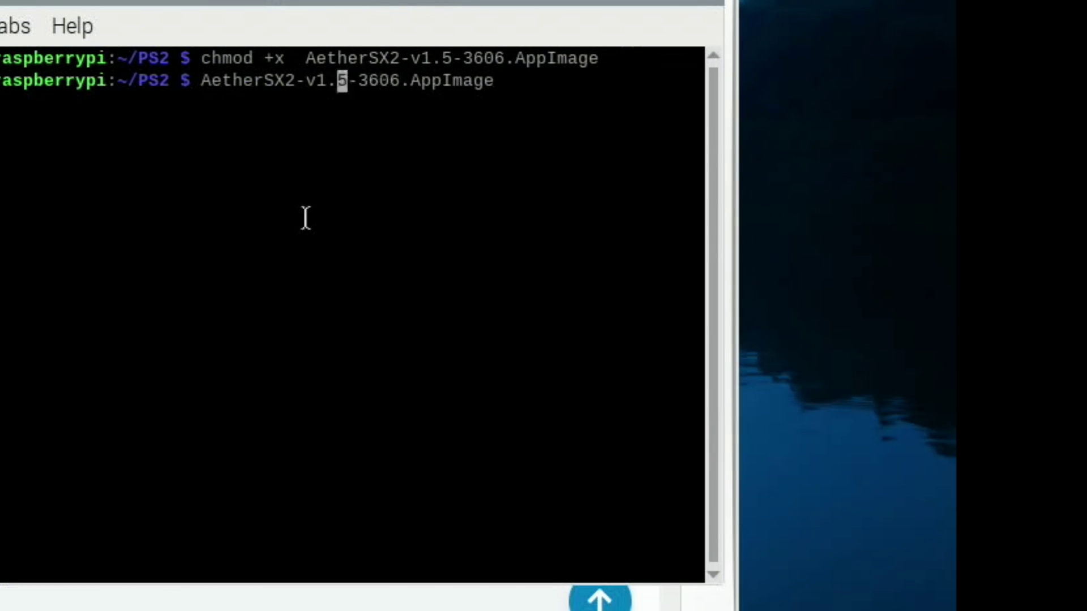
{"action": "type", "text": "./"}
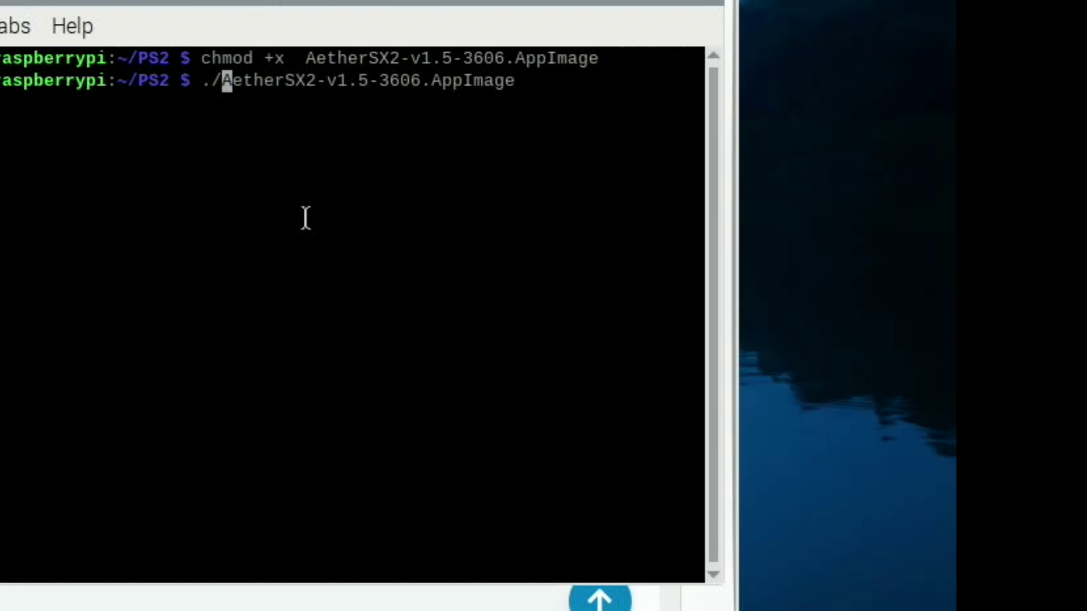
{"action": "key", "text": "Return"}
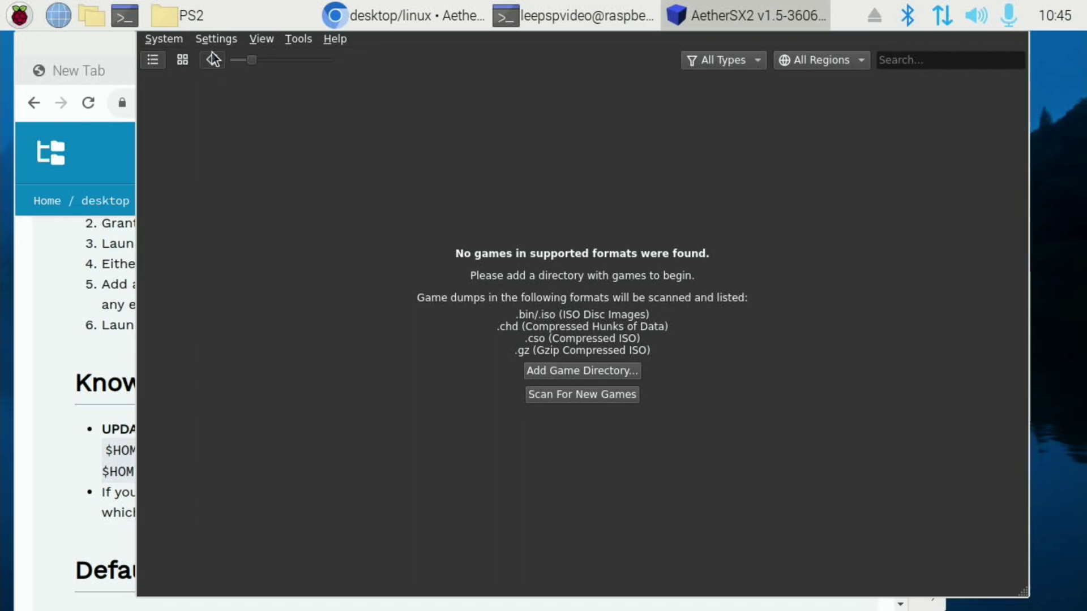
Set the BIOS directory to /media/…/128GB ROM/Play Station 2 Bios so scph39001.bin appears.
{"action": "left_click", "coordinate": [206, 43]}
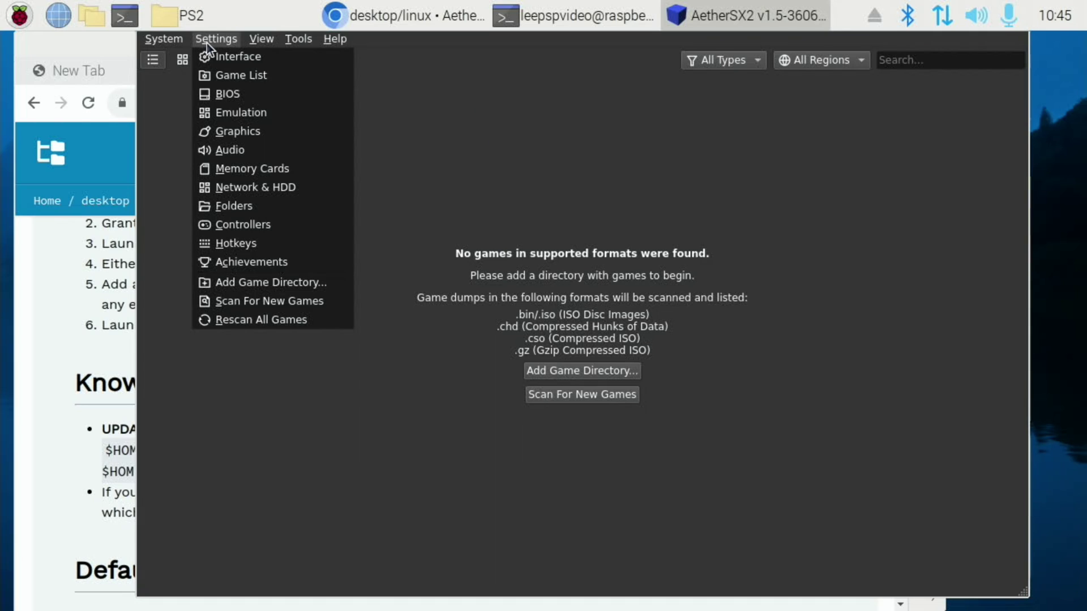
{"action": "left_click", "coordinate": [226, 93]}
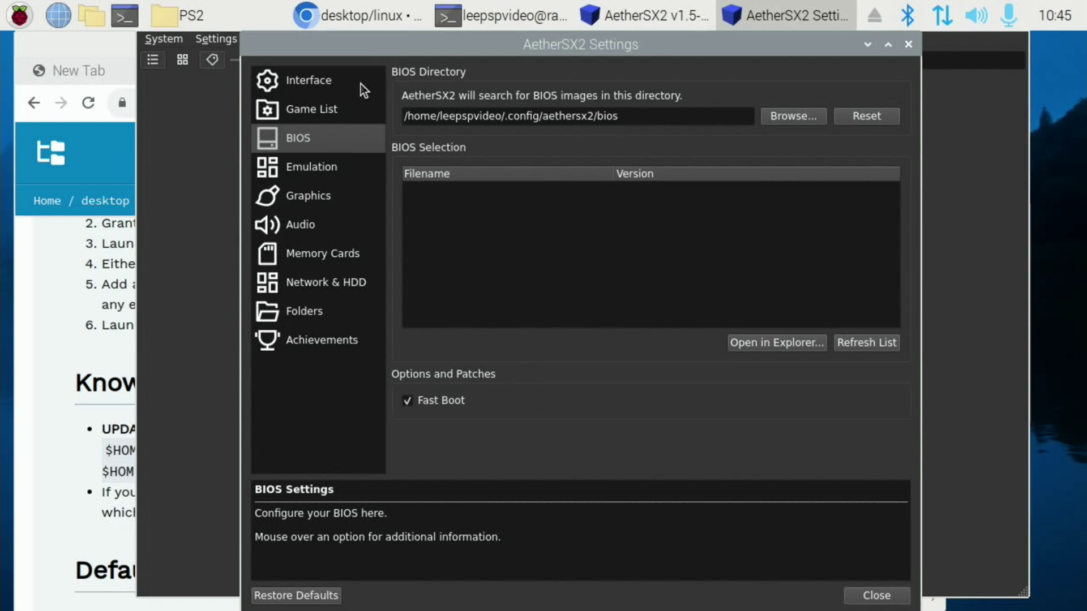
{"action": "left_click", "coordinate": [778, 119]}
{"action": "left_click", "coordinate": [382, 205]}
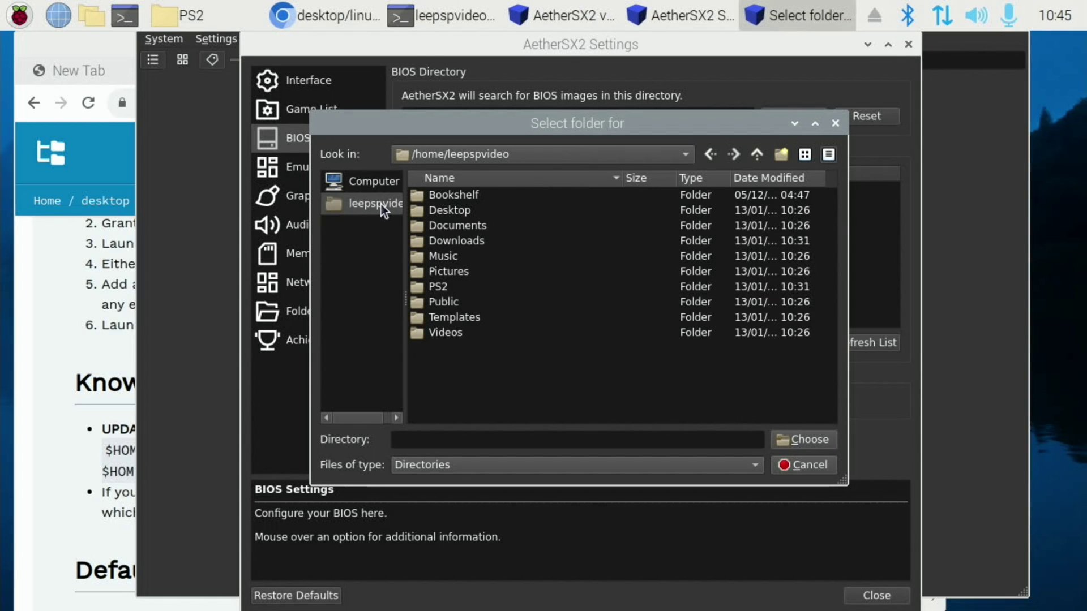
{"action": "left_click", "coordinate": [361, 182]}
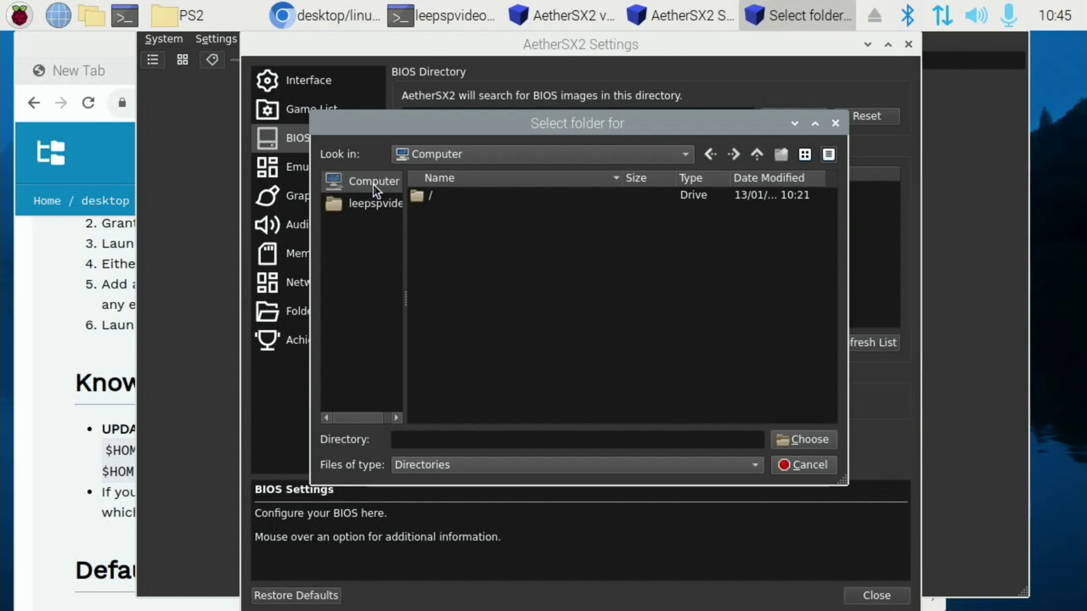
{"action": "left_click", "coordinate": [422, 195]}
{"action": "double_click", "coordinate": [423, 195]}
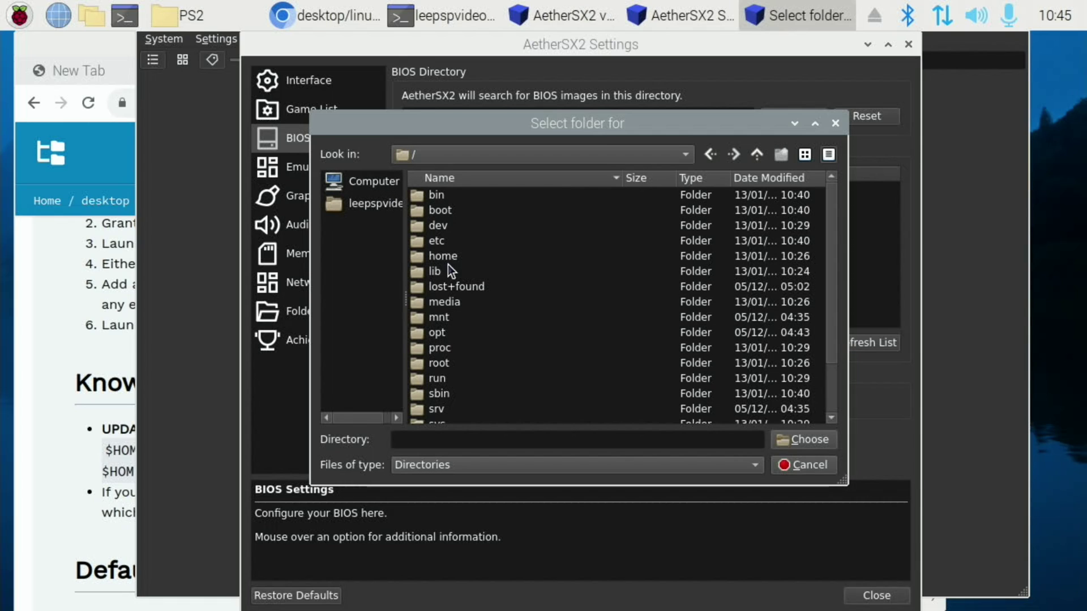
{"action": "double_click", "coordinate": [441, 303]}
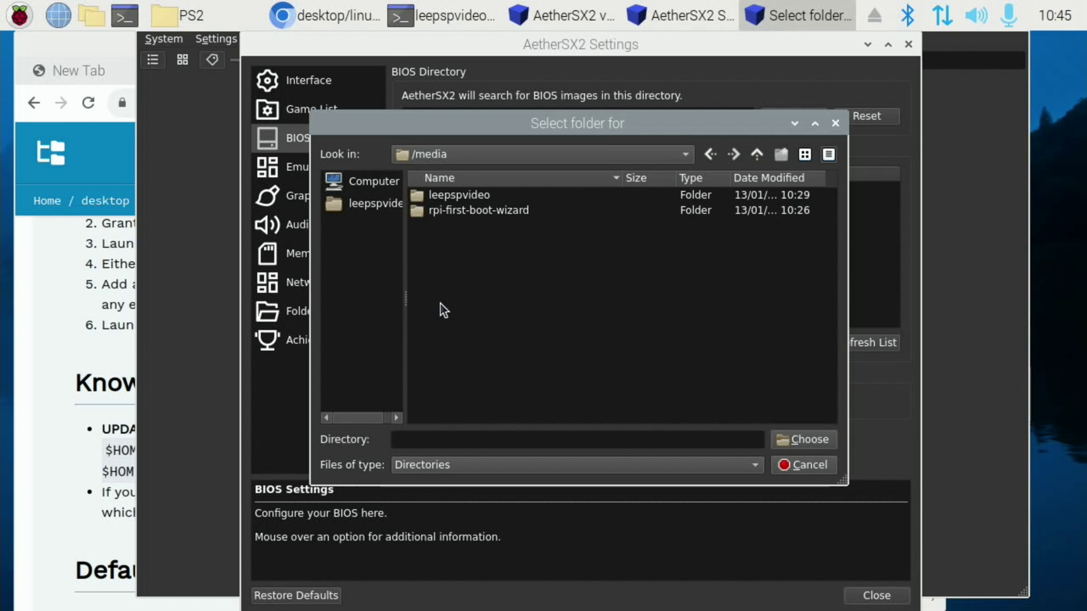
{"action": "double_click", "coordinate": [429, 196]}
{"action": "double_click", "coordinate": [429, 196]}
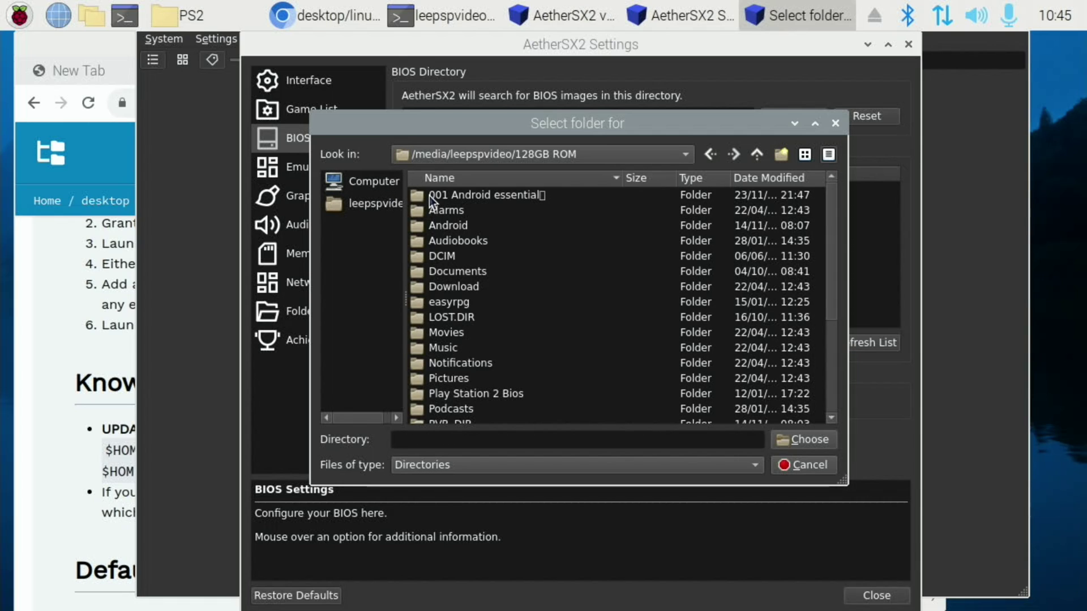
{"action": "scroll", "coordinate": [499, 280], "scroll_direction": "down", "scroll_amount": 4}
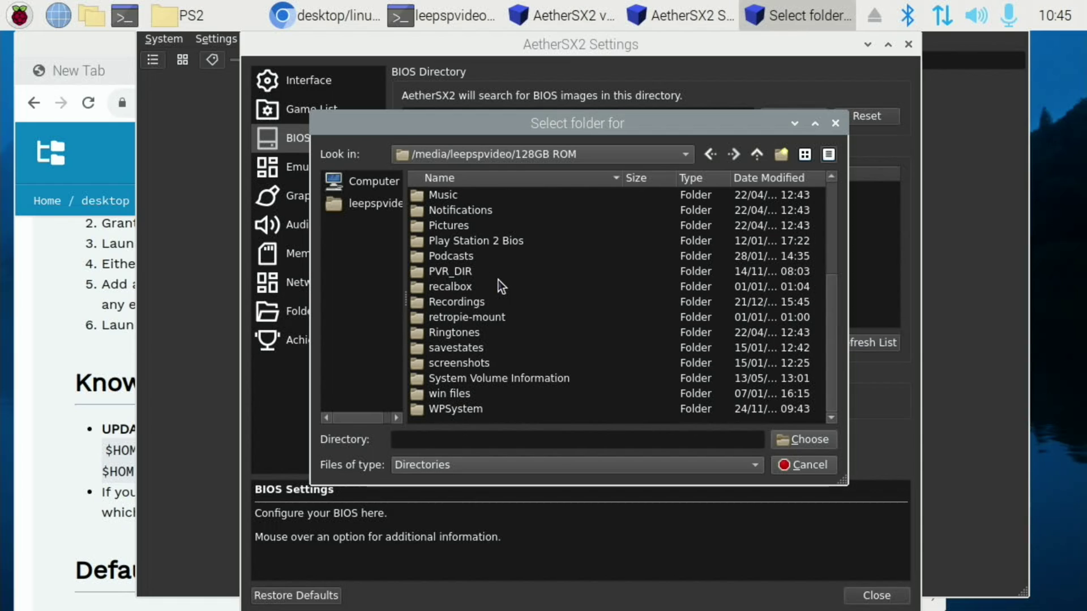
{"action": "double_click", "coordinate": [437, 241]}
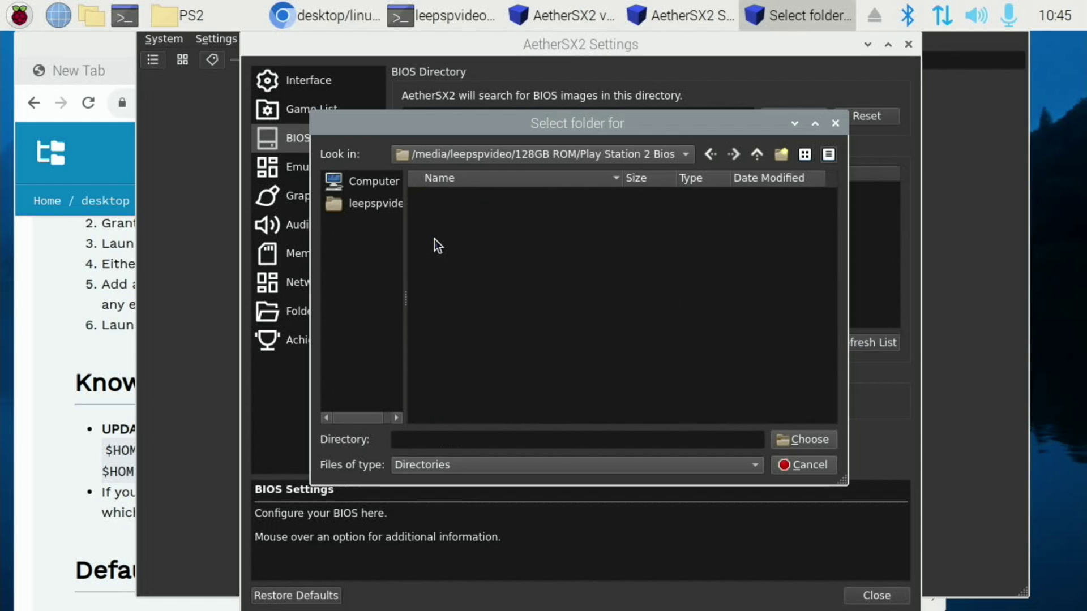
{"action": "left_click", "coordinate": [803, 437]}
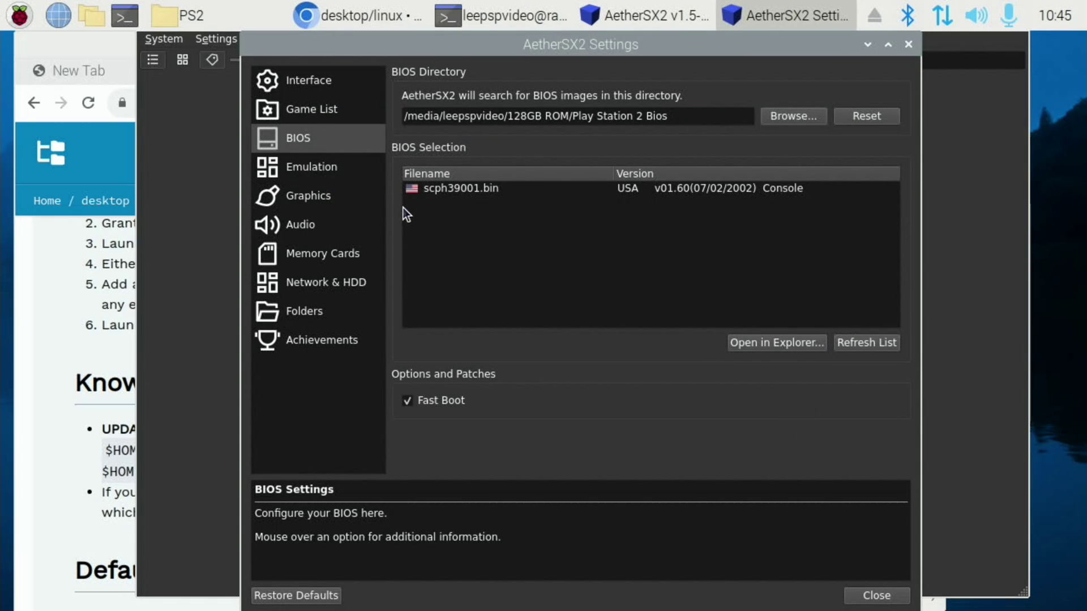
Add 128GB ROM/retropie-mount/roms/ps2 as a game directory with recursive scanning.
{"action": "left_click", "coordinate": [313, 111]}
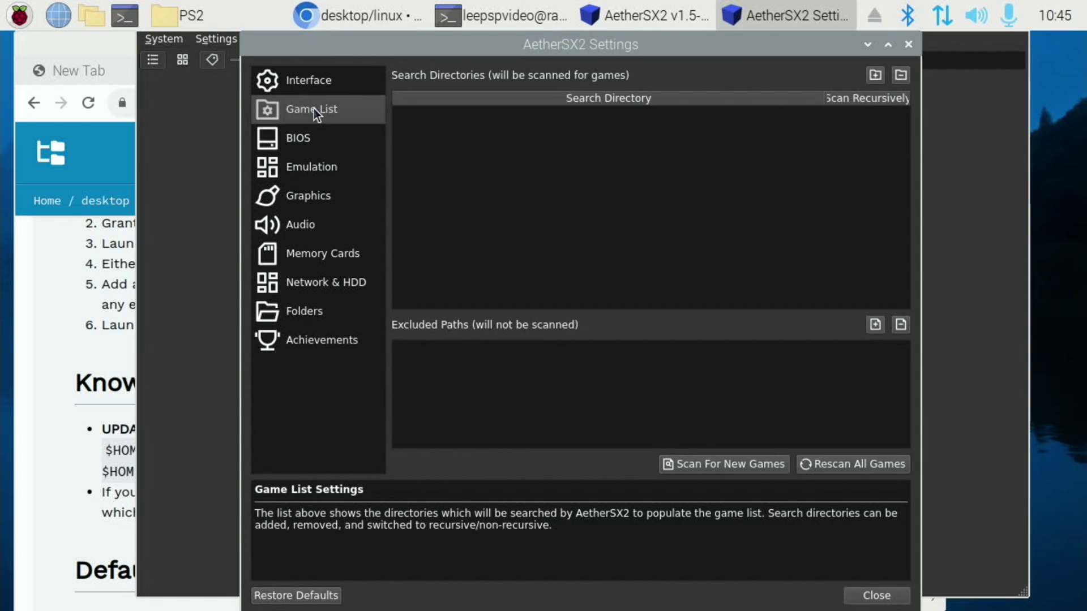
{"action": "left_click", "coordinate": [878, 74]}
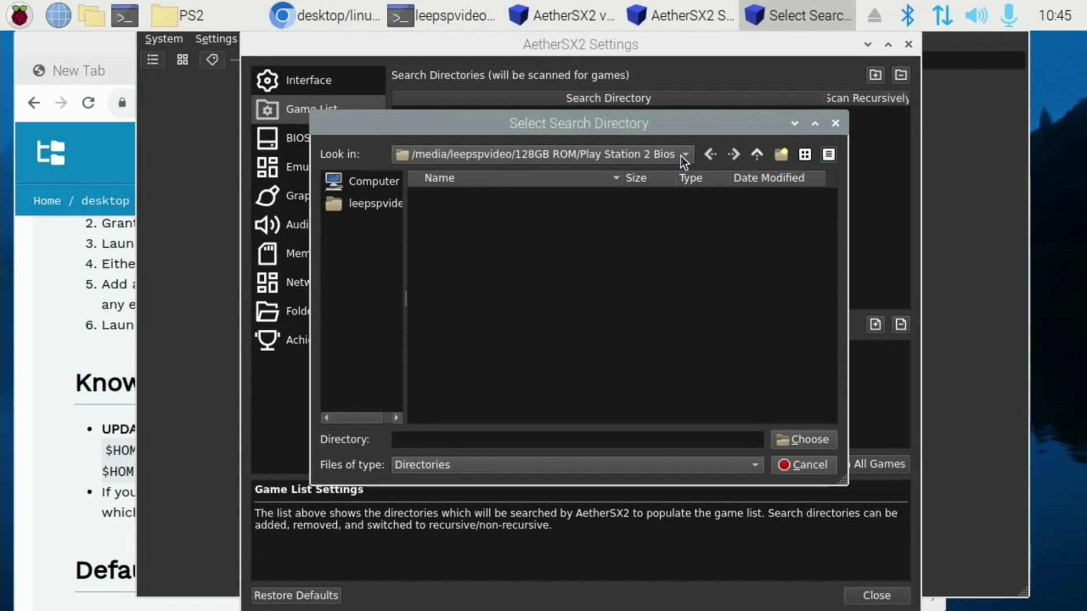
{"action": "left_click", "coordinate": [653, 156]}
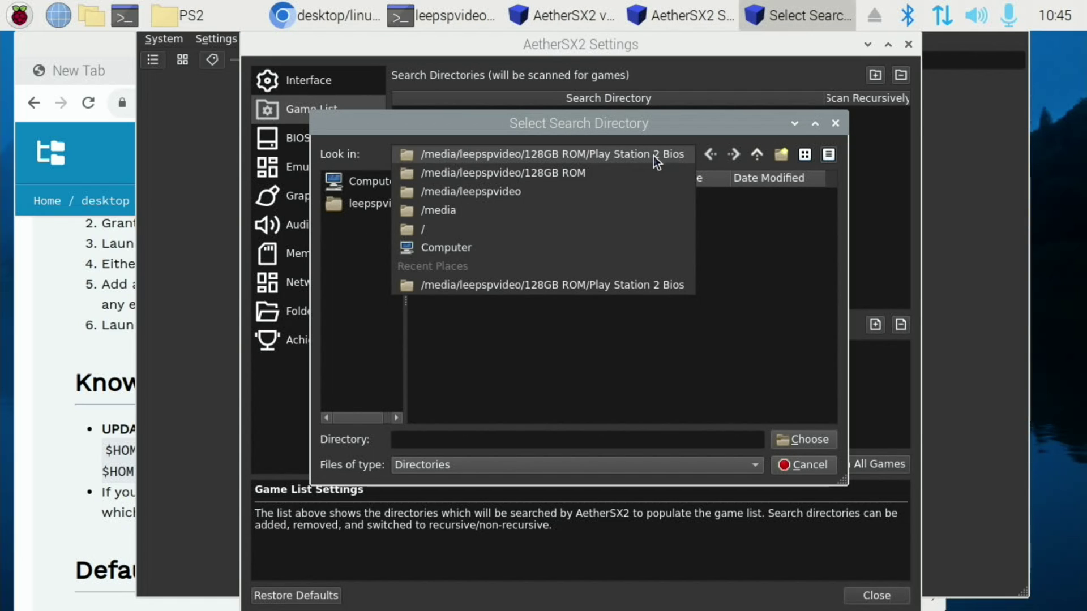
{"action": "left_click", "coordinate": [595, 172]}
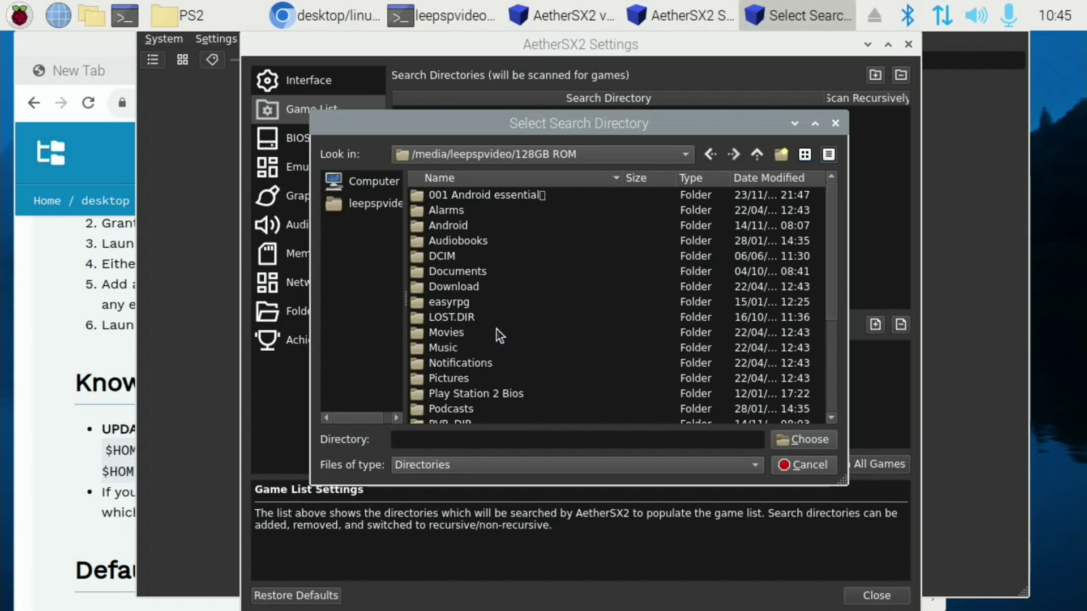
{"action": "scroll", "coordinate": [494, 342], "scroll_direction": "down", "scroll_amount": 4}
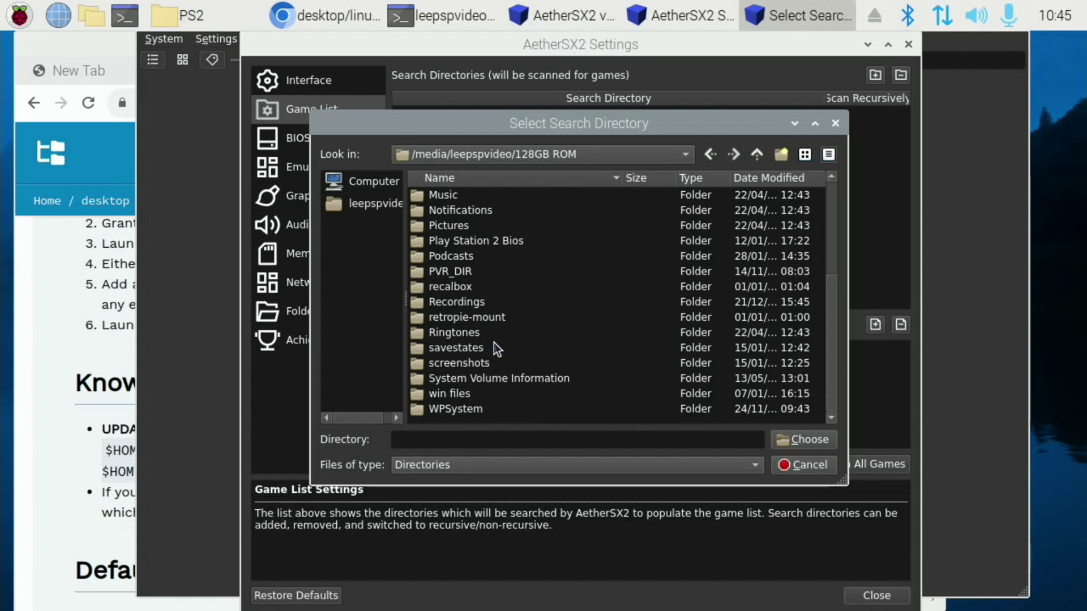
{"action": "double_click", "coordinate": [468, 321]}
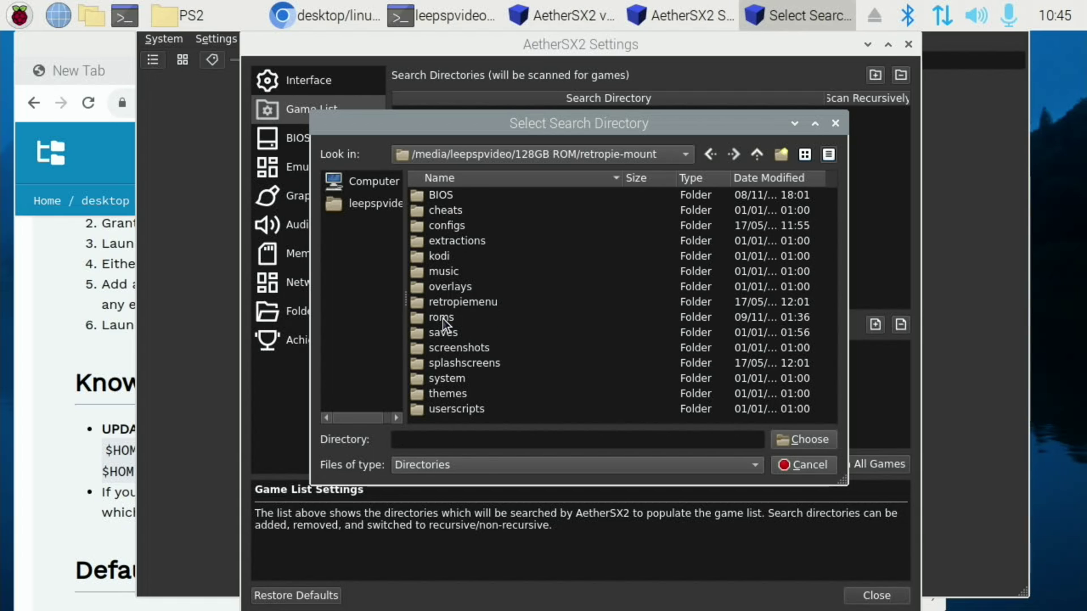
{"action": "double_click", "coordinate": [443, 319]}
{"action": "scroll", "coordinate": [532, 304], "scroll_direction": "down", "scroll_amount": 8}
{"action": "scroll", "coordinate": [532, 303], "scroll_direction": "down", "scroll_amount": 2}
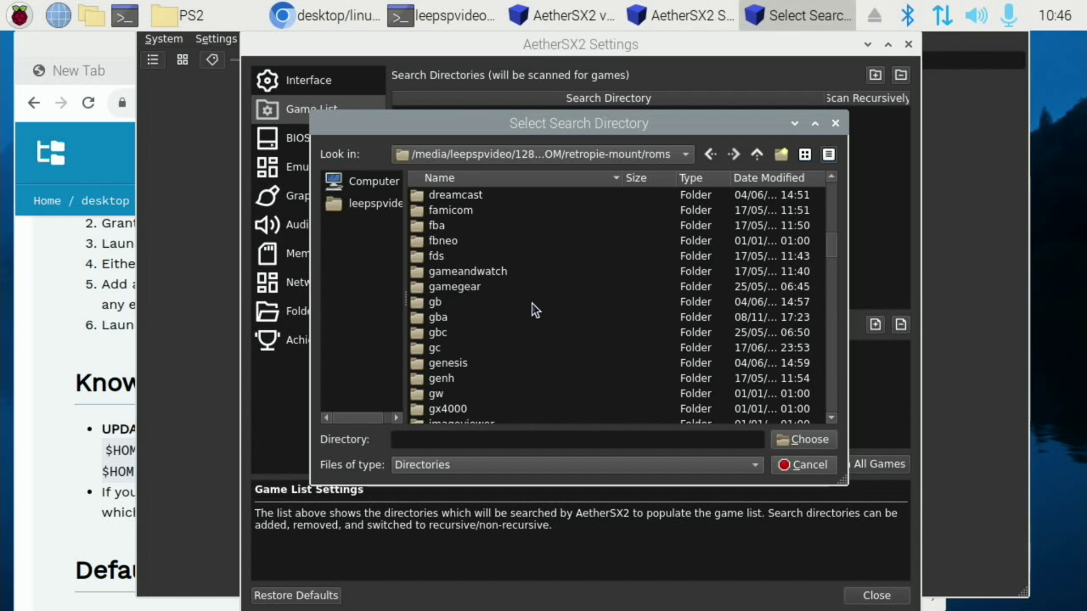
{"action": "scroll", "coordinate": [532, 306], "scroll_direction": "down", "scroll_amount": 12}
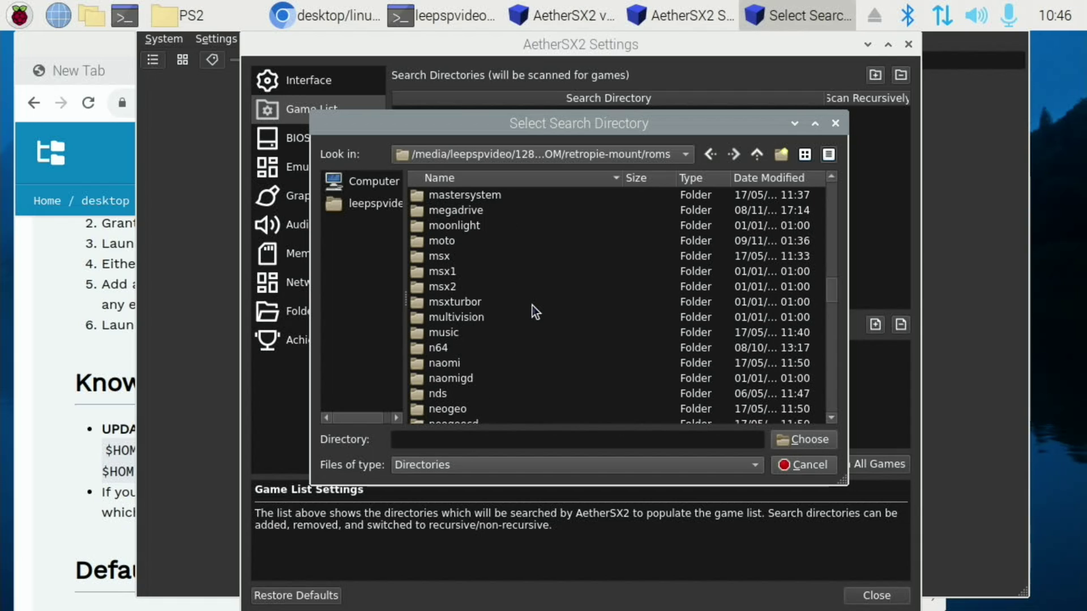
{"action": "scroll", "coordinate": [532, 305], "scroll_direction": "down", "scroll_amount": 5}
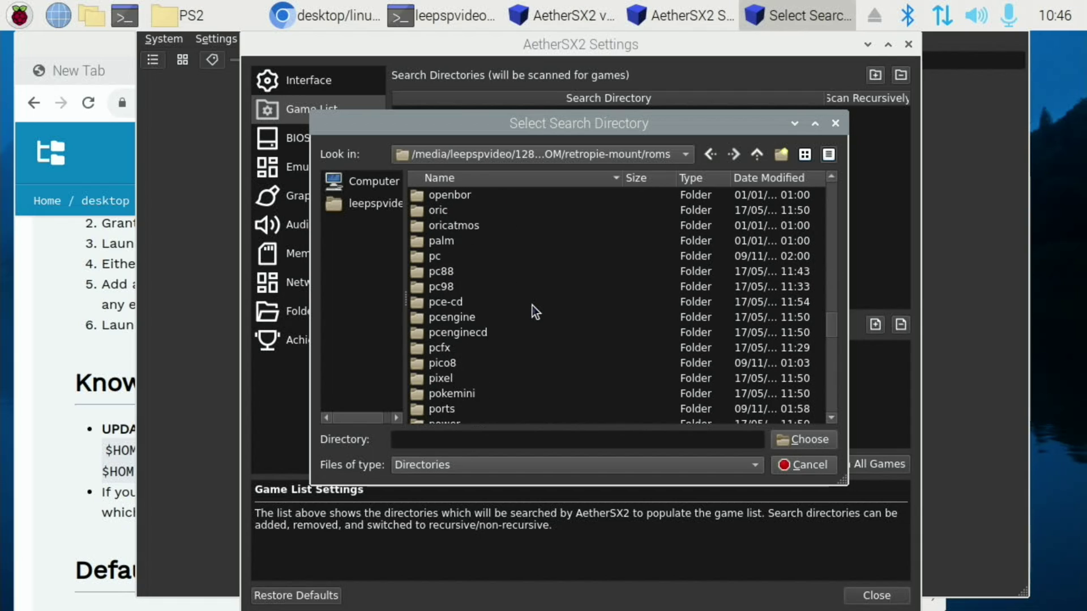
{"action": "double_click", "coordinate": [441, 395]}
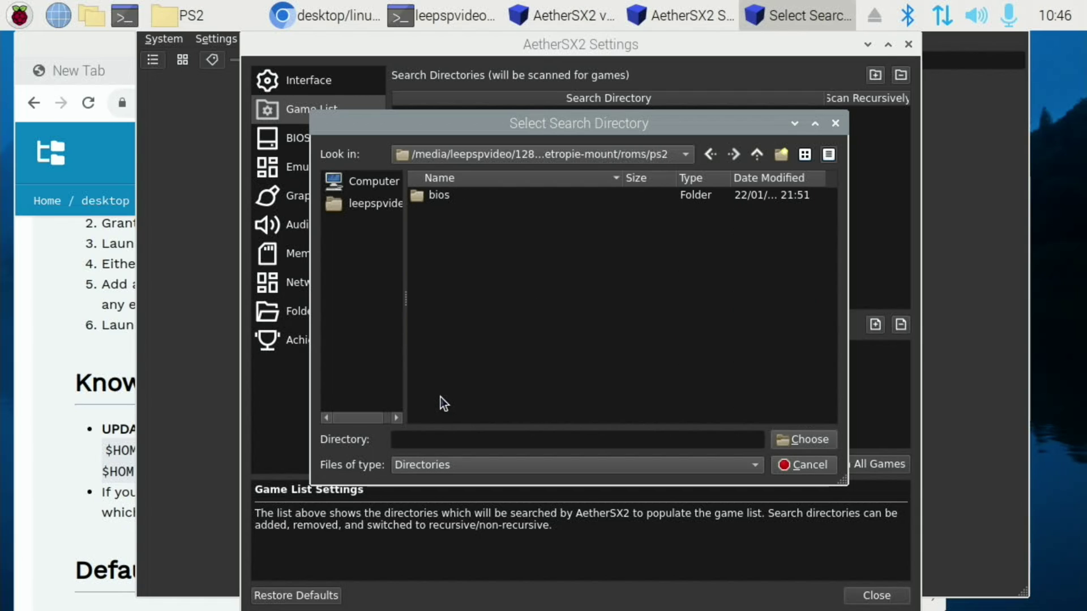
{"action": "left_click", "coordinate": [783, 442]}
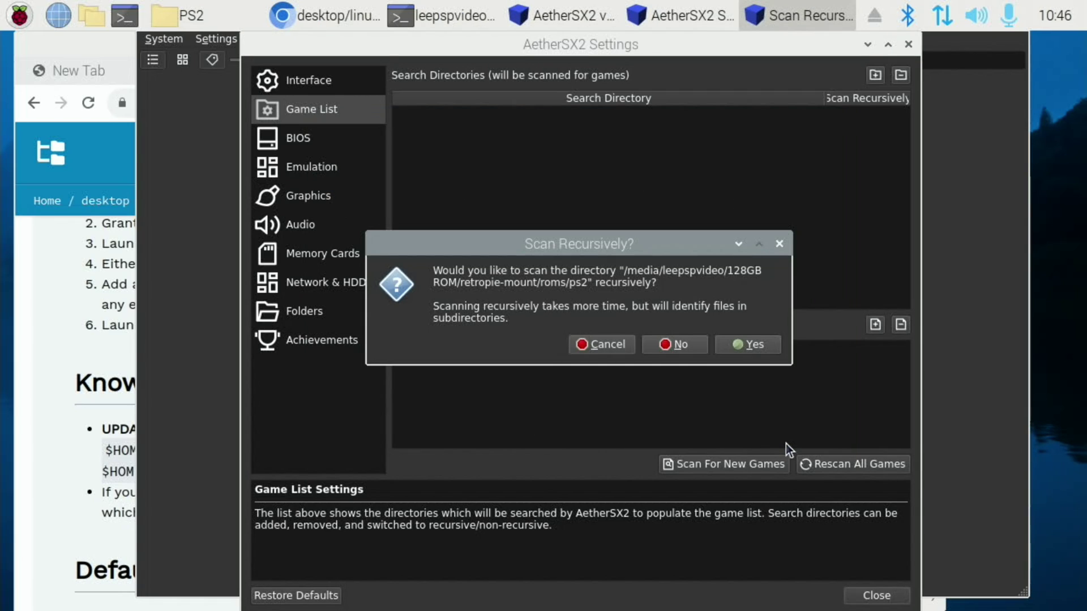
{"action": "left_click", "coordinate": [742, 345]}
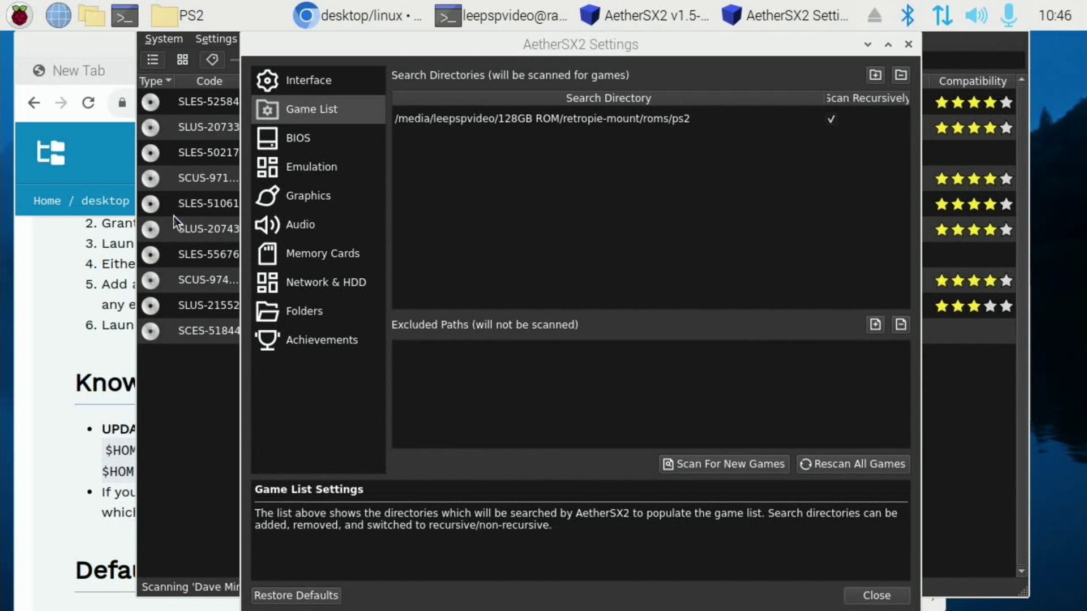
Bind Controller Port 1's D-Pad Up, Left, Right and Down to the gamepad.
{"action": "left_click", "coordinate": [910, 44]}
{"action": "left_click", "coordinate": [212, 40]}
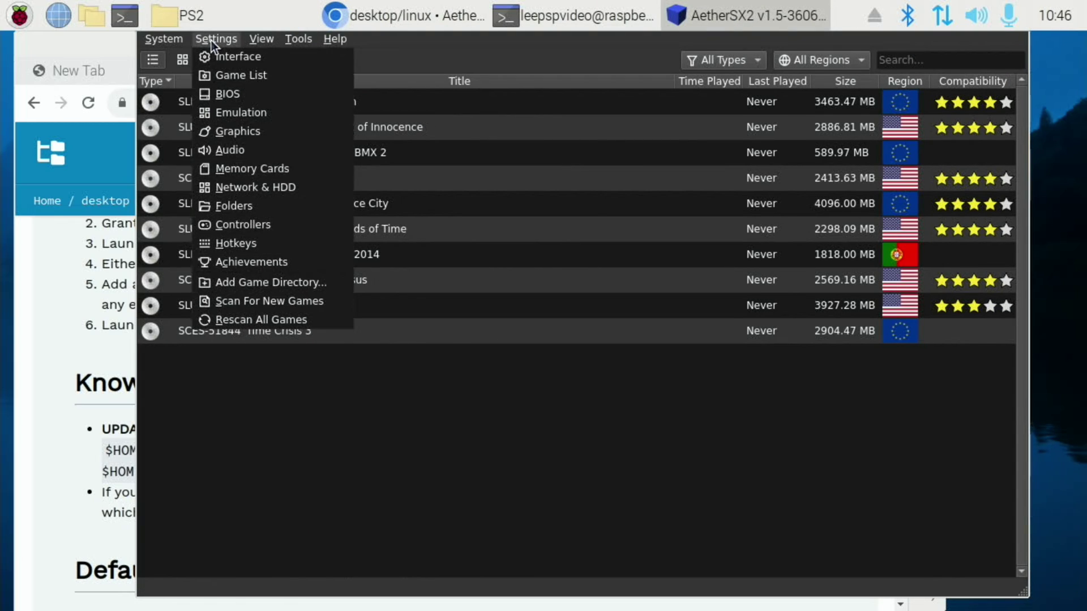
{"action": "left_click", "coordinate": [240, 224]}
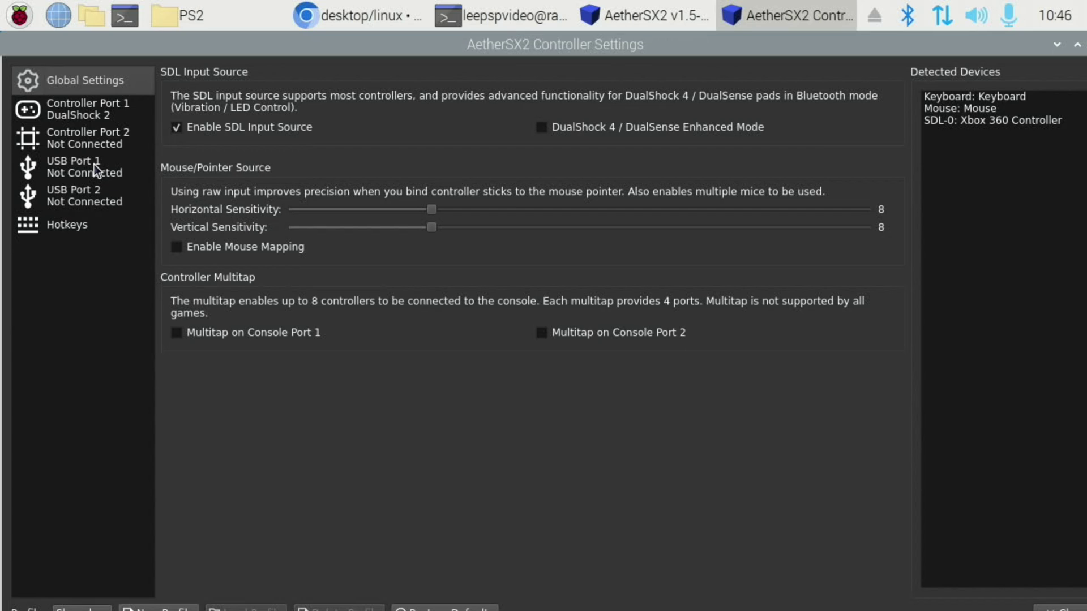
{"action": "left_click", "coordinate": [87, 110]}
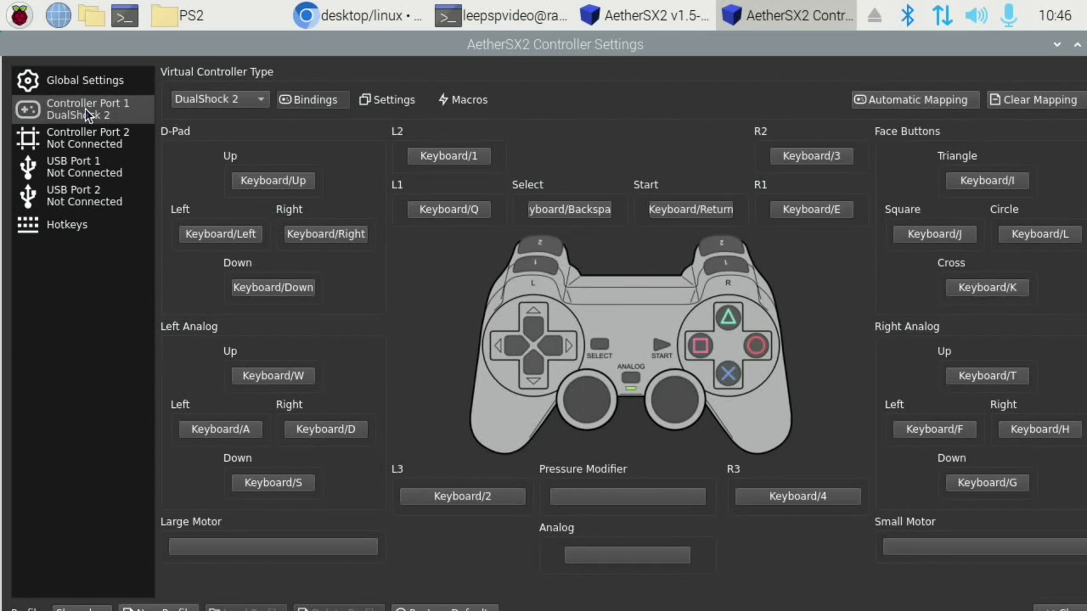
{"action": "left_click", "coordinate": [258, 181]}
{"action": "left_click", "coordinate": [234, 233]}
{"action": "left_click", "coordinate": [334, 234]}
{"action": "left_click", "coordinate": [294, 288]}
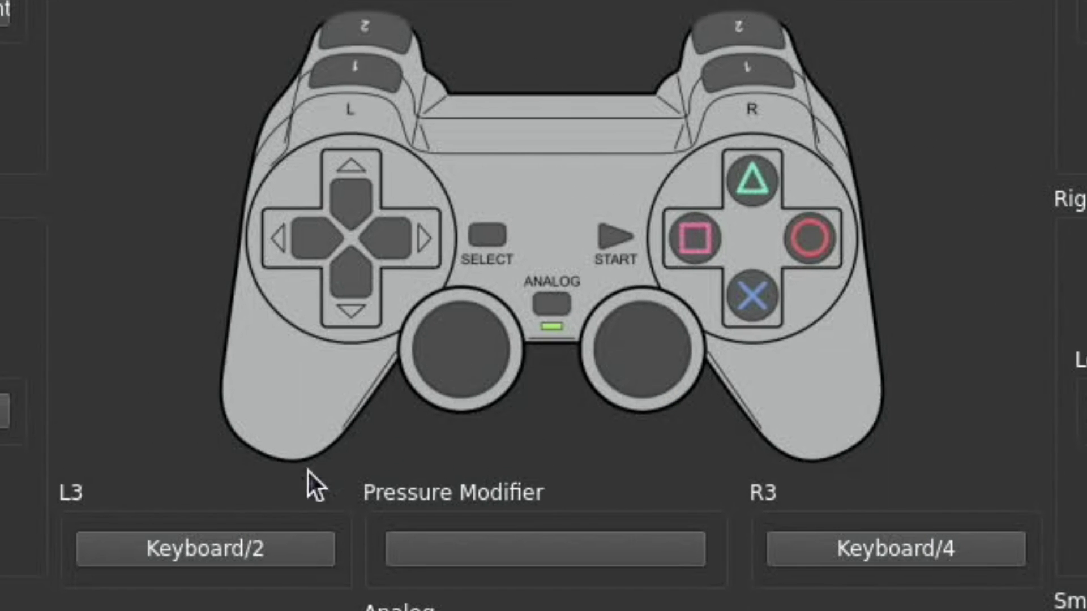
Bind L3, R3 and right analog right and down to the gamepad.
{"action": "left_click", "coordinate": [242, 552]}
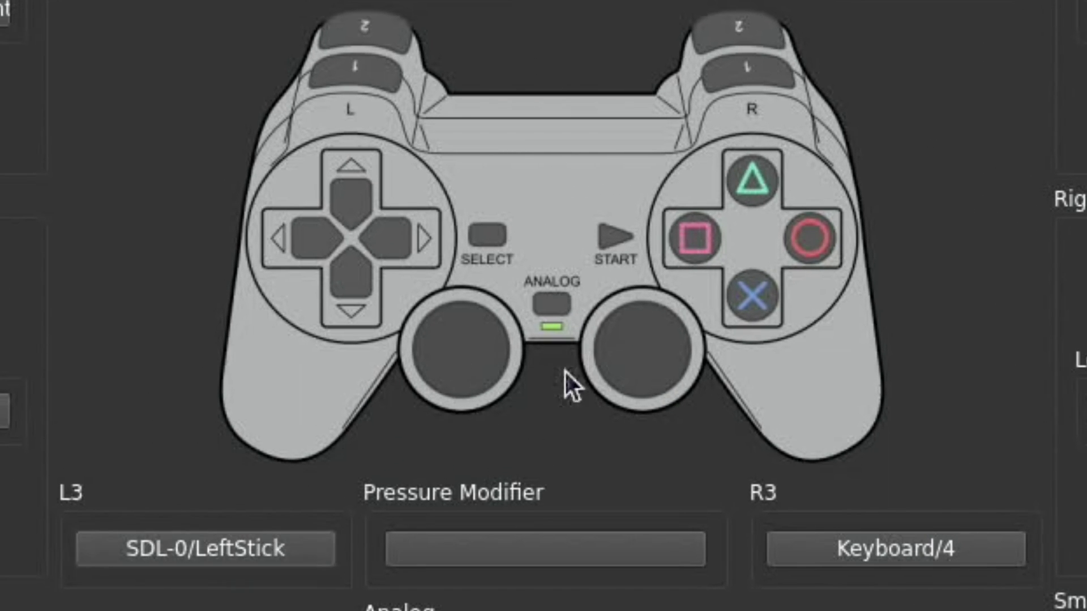
{"action": "left_click", "coordinate": [832, 552]}
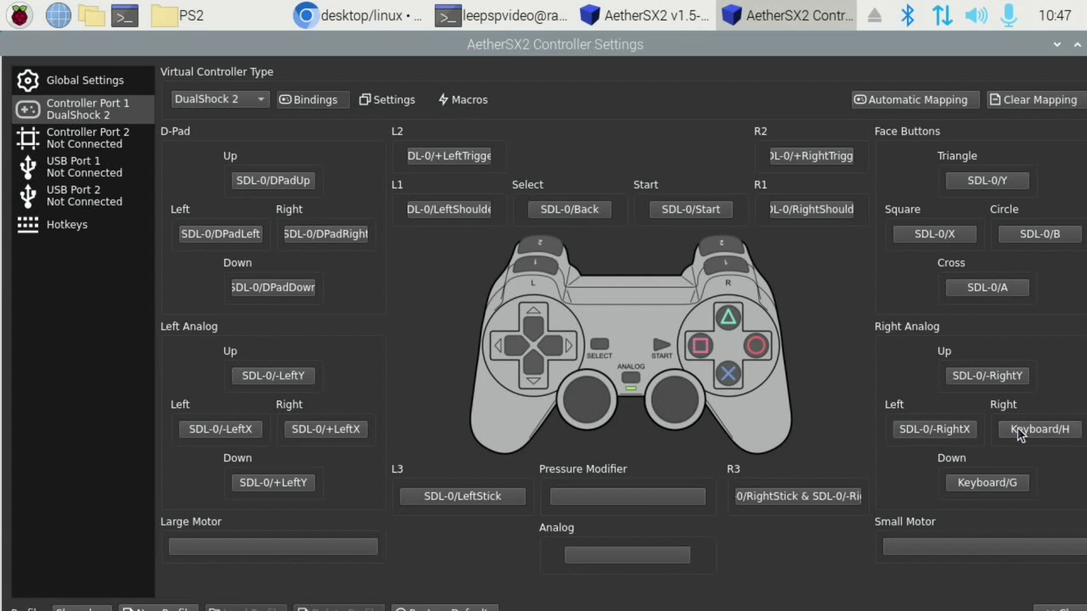
{"action": "left_click", "coordinate": [1021, 430]}
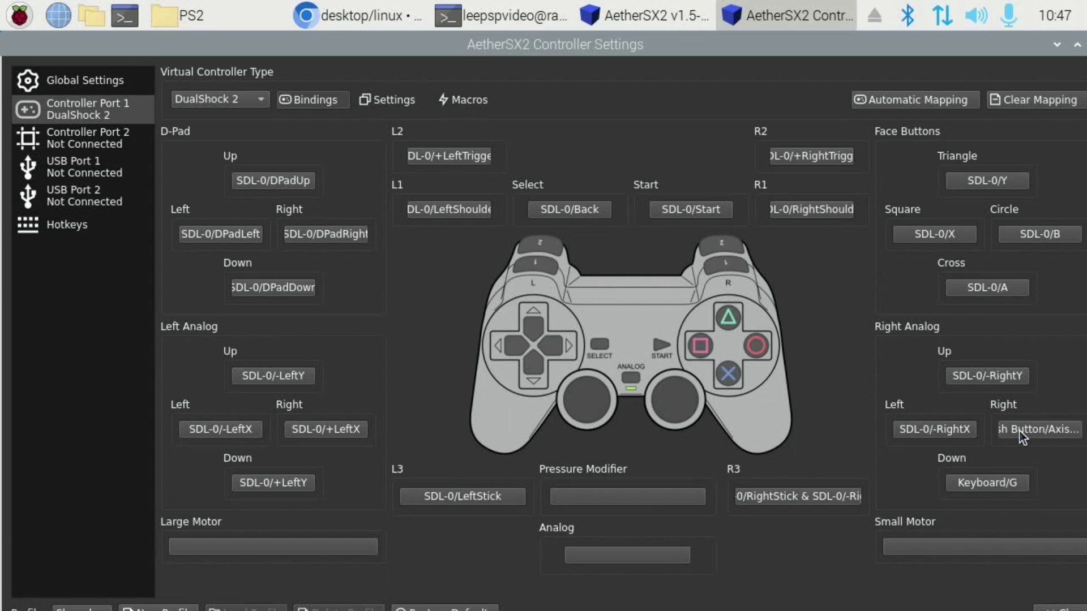
{"action": "left_click", "coordinate": [1008, 483]}
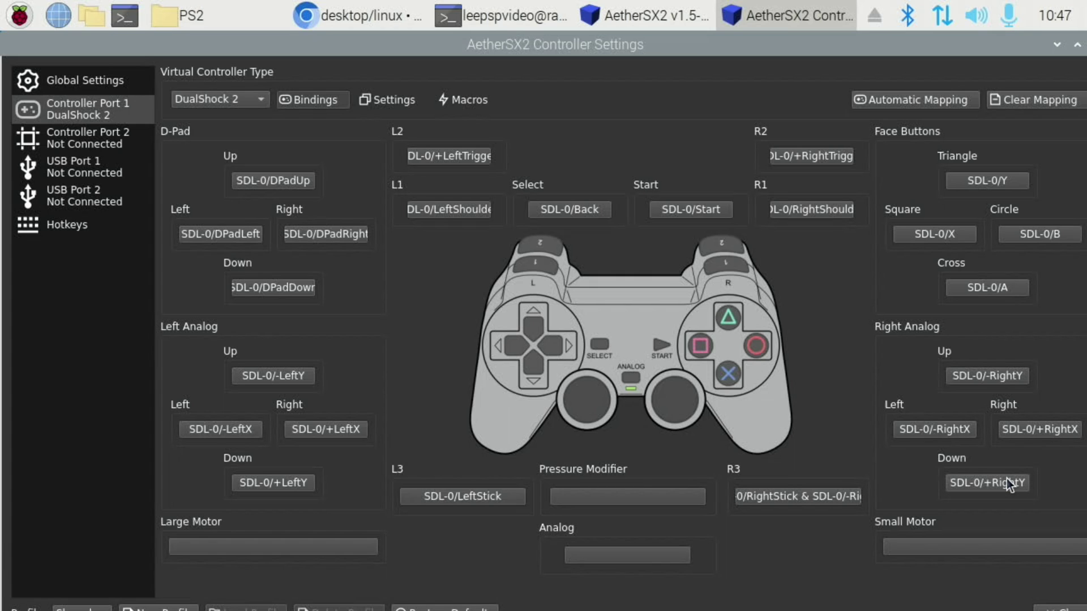
{"action": "double_click", "coordinate": [990, 49]}
Launch Dave Mirra Freestyle BMX 2 and dismiss the OpenGL not supported error.
{"action": "left_click", "coordinate": [977, 583]}
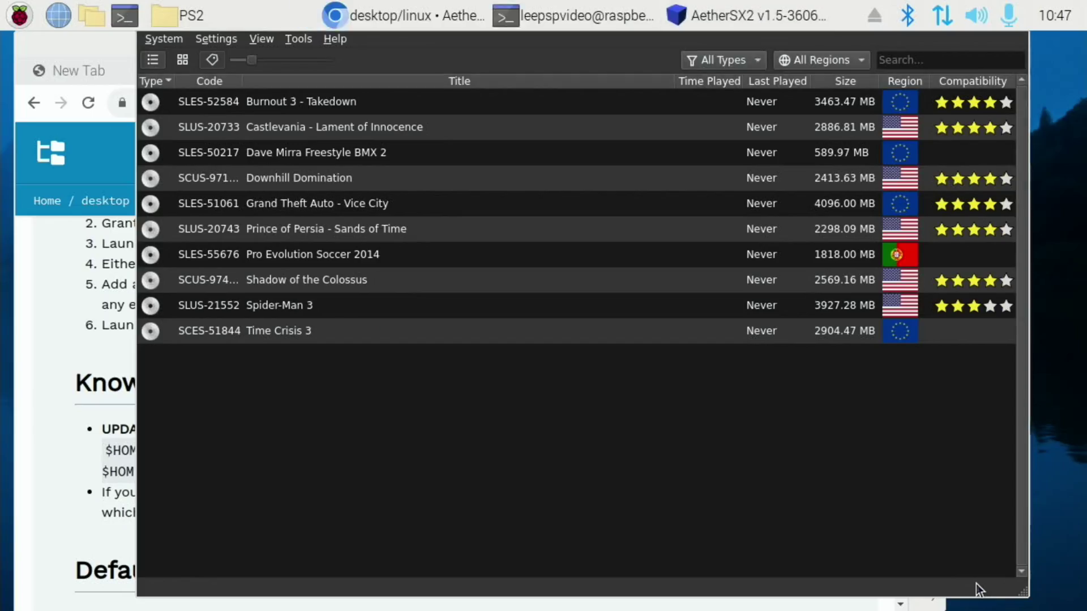
{"action": "double_click", "coordinate": [284, 158]}
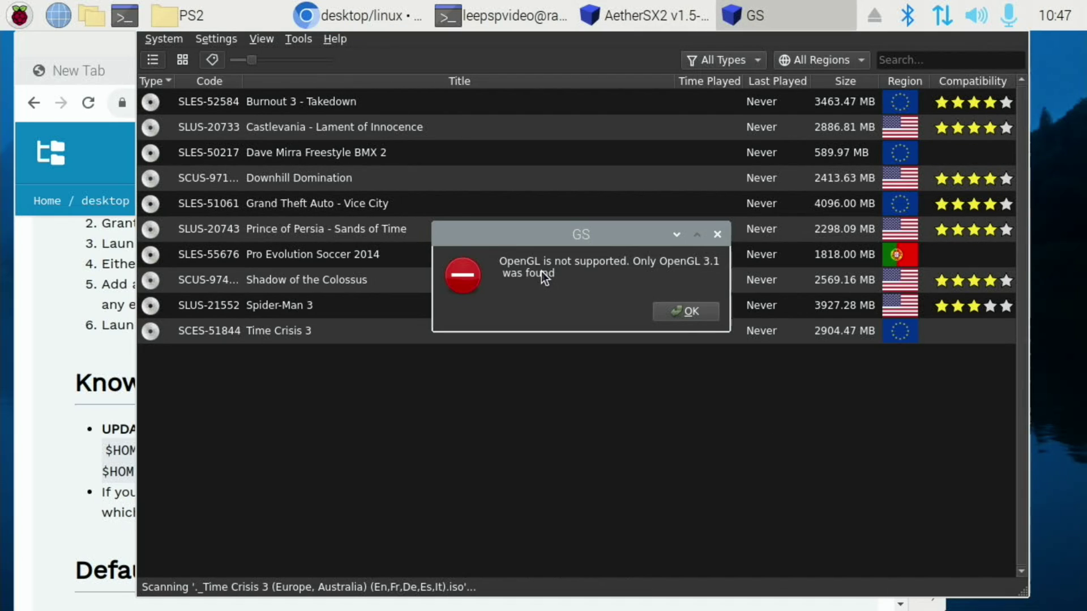
{"action": "left_click", "coordinate": [663, 312]}
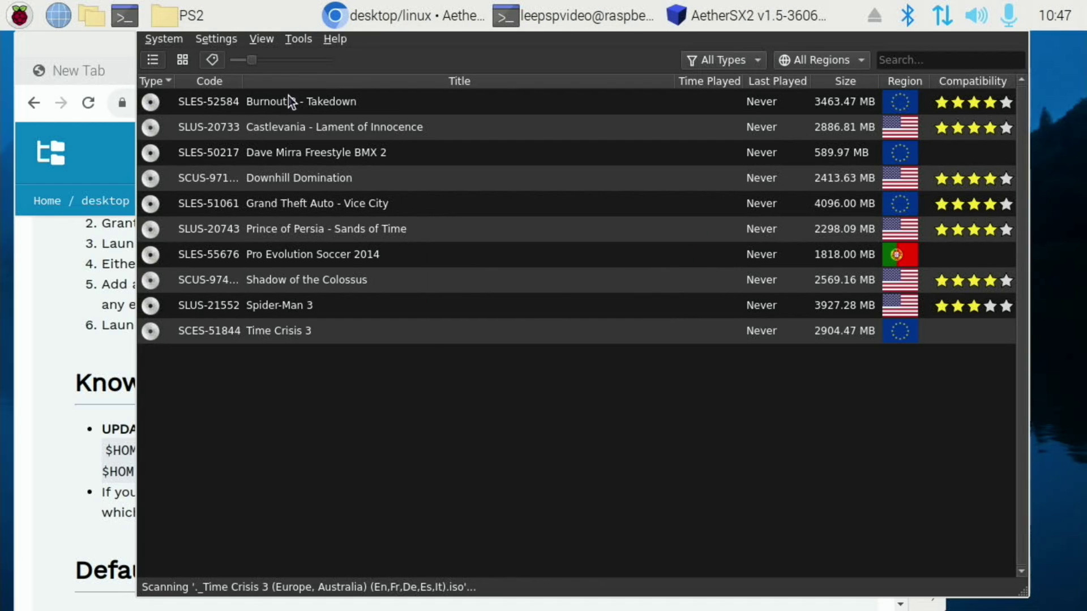
Retry the game with the Vulkan renderer, then switch the renderer to Software.
{"action": "left_click", "coordinate": [226, 43]}
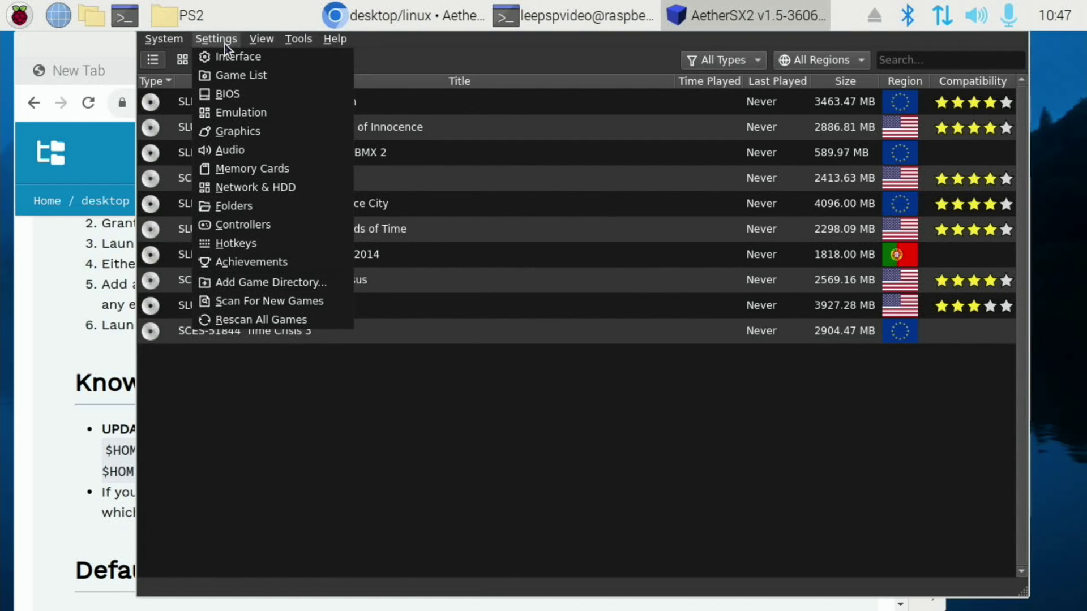
{"action": "left_click", "coordinate": [229, 128]}
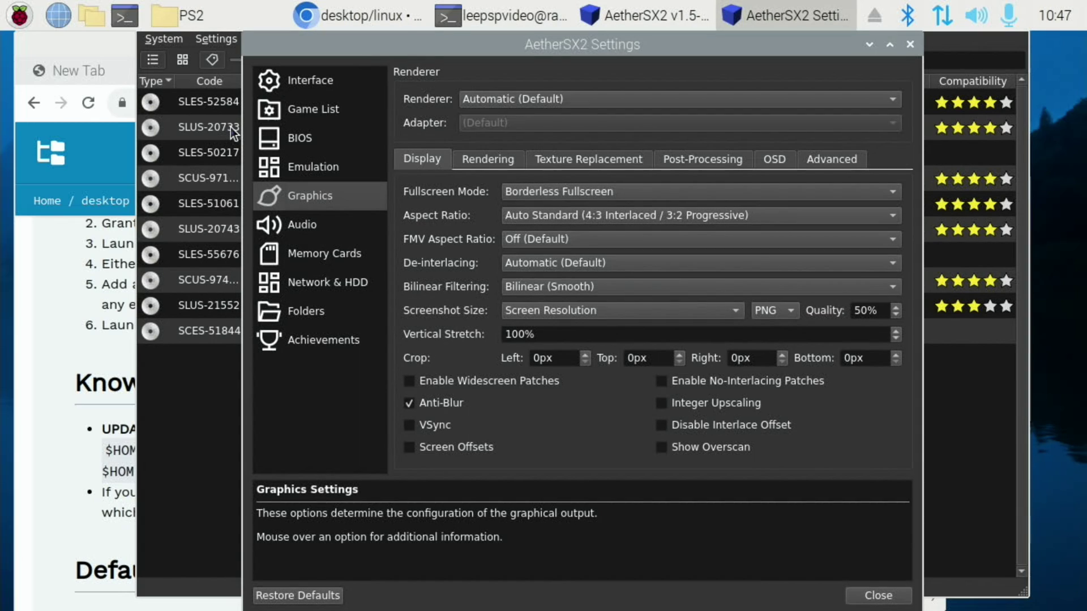
{"action": "left_click", "coordinate": [480, 107]}
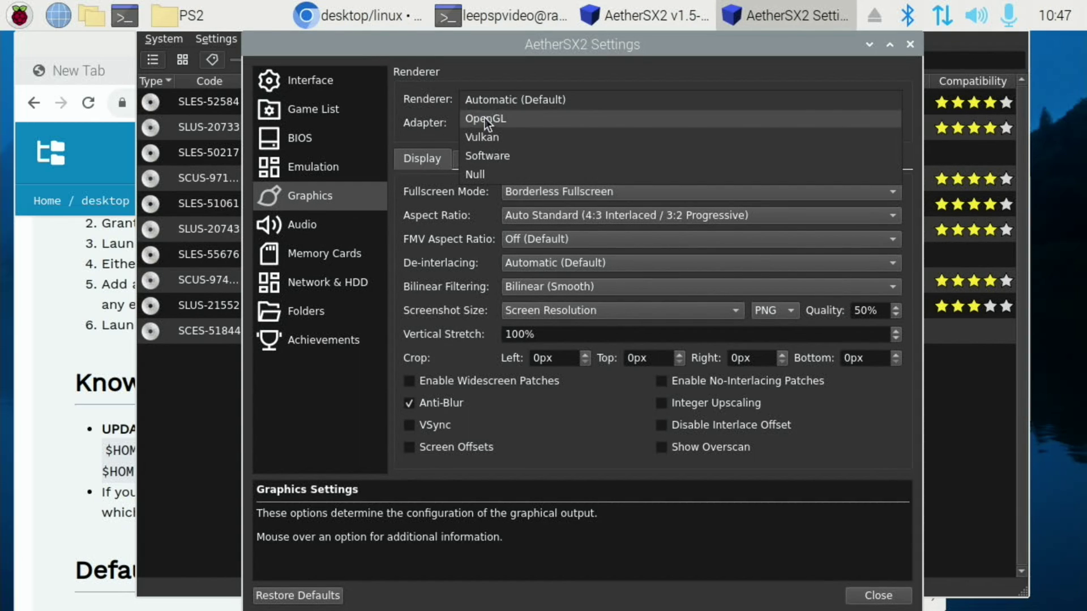
{"action": "left_click", "coordinate": [490, 138]}
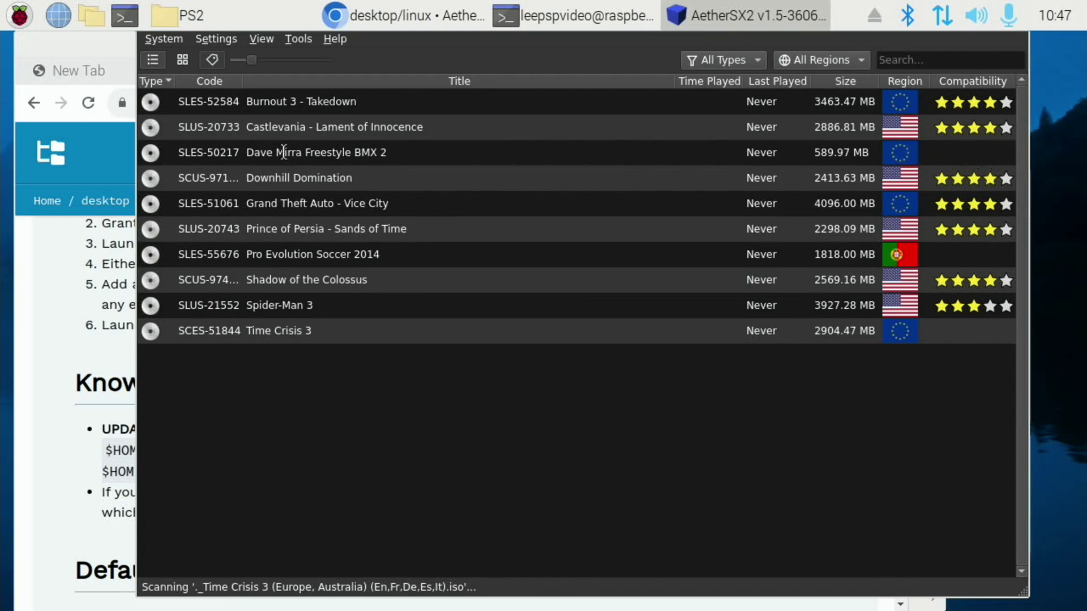
{"action": "double_click", "coordinate": [291, 152]}
{"action": "left_click", "coordinate": [670, 312]}
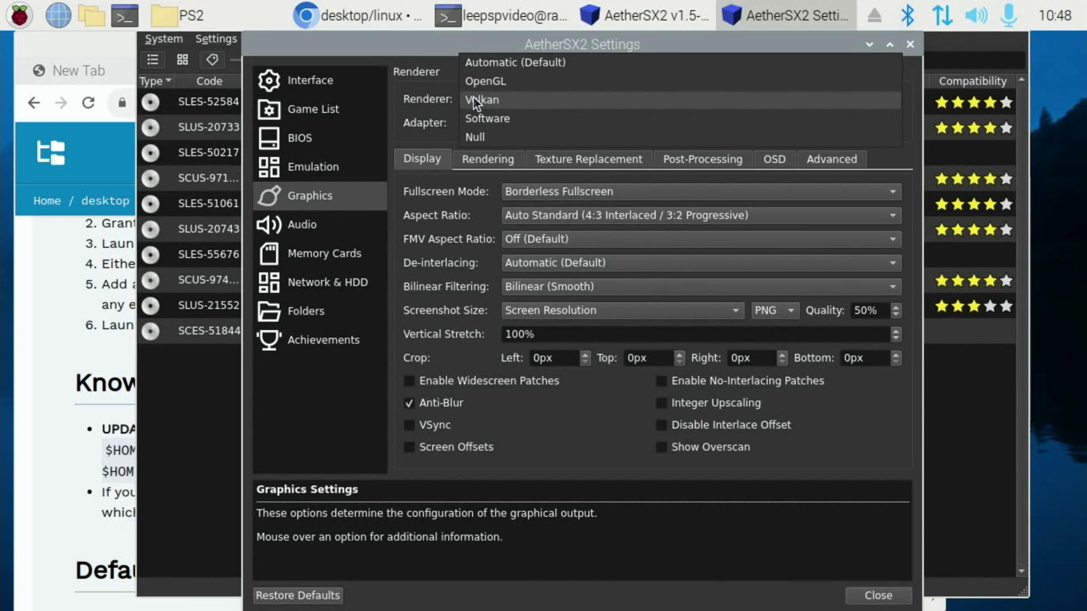
{"action": "left_click", "coordinate": [481, 116]}
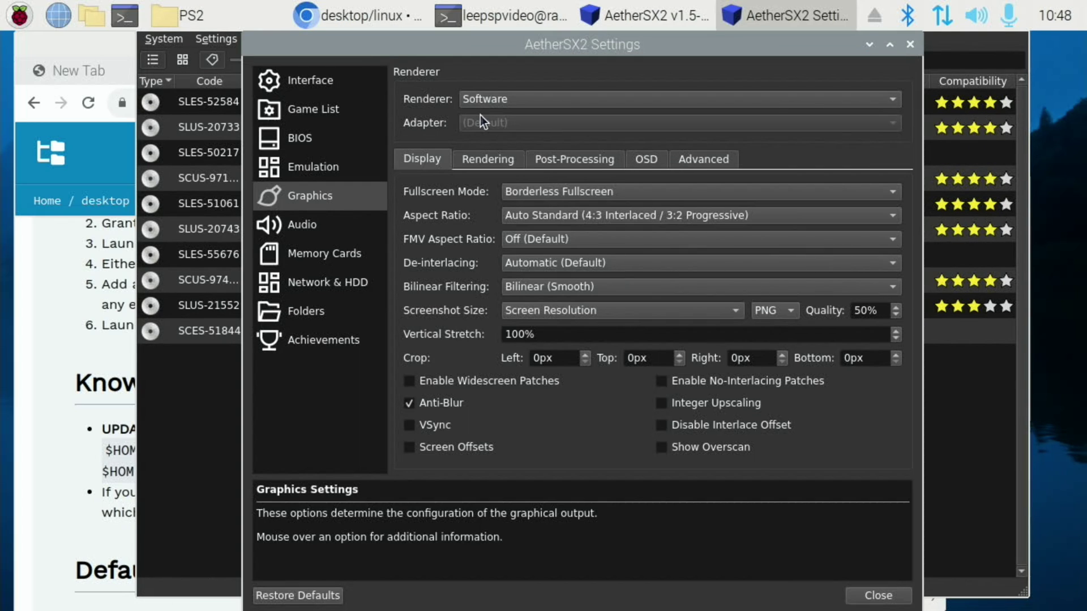
{"action": "key", "text": "Escape"}
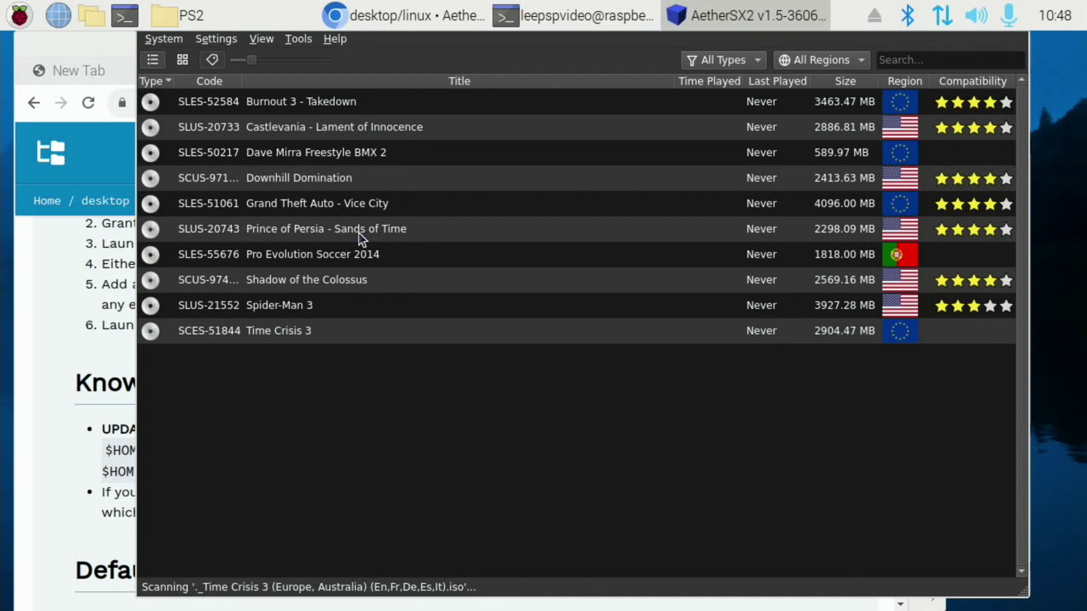
Set the renderer to Null, relaunch the game, dismiss the error and minimise the game list.
{"action": "left_click", "coordinate": [221, 38]}
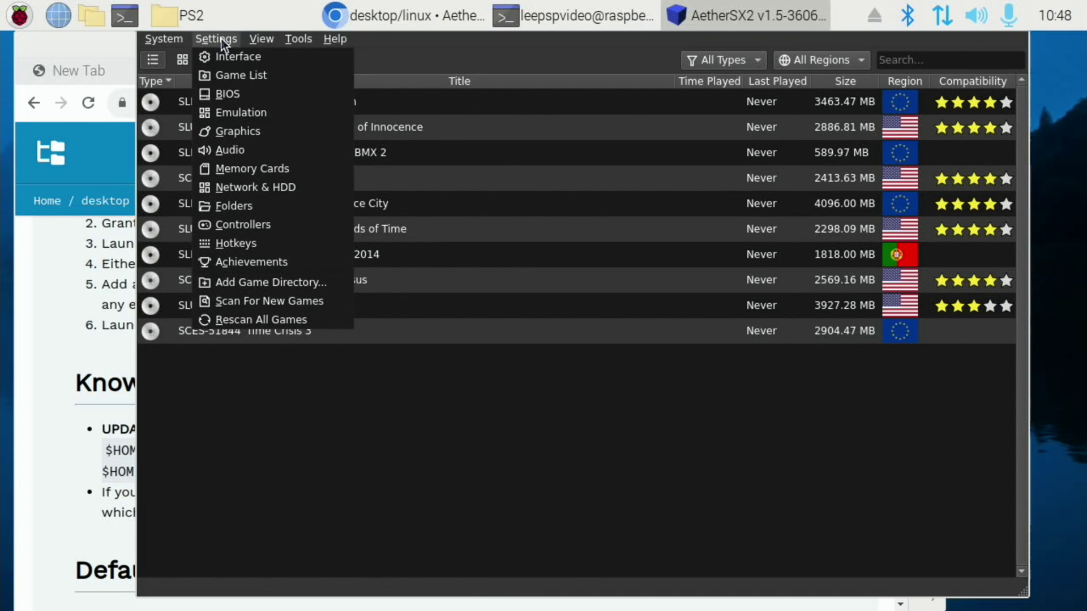
{"action": "left_click", "coordinate": [231, 133]}
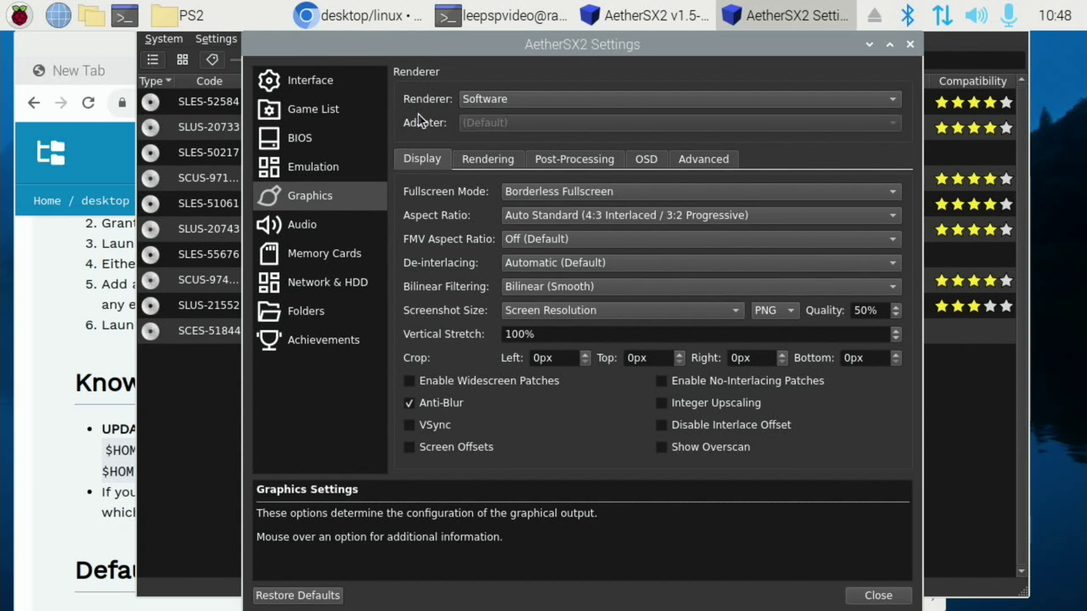
{"action": "left_click", "coordinate": [481, 99]}
{"action": "left_click", "coordinate": [481, 118]}
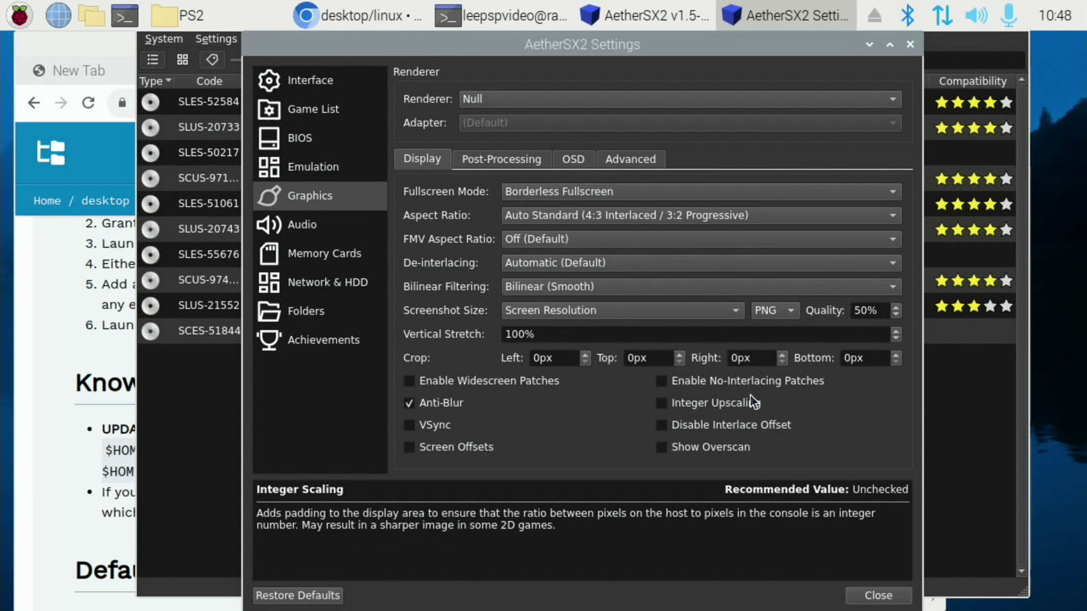
{"action": "left_click", "coordinate": [877, 595]}
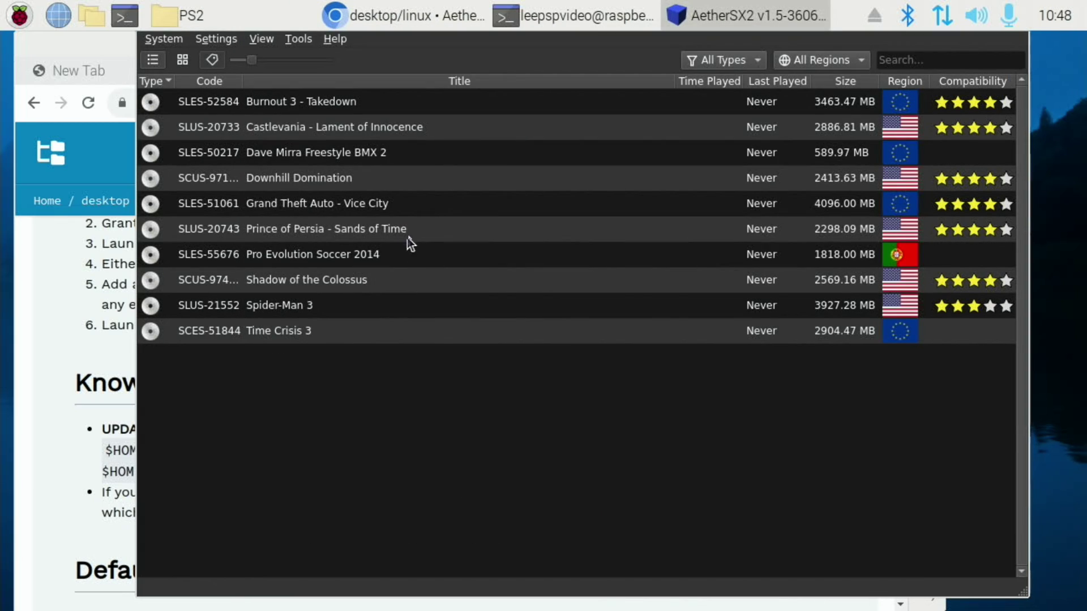
{"action": "double_click", "coordinate": [339, 157]}
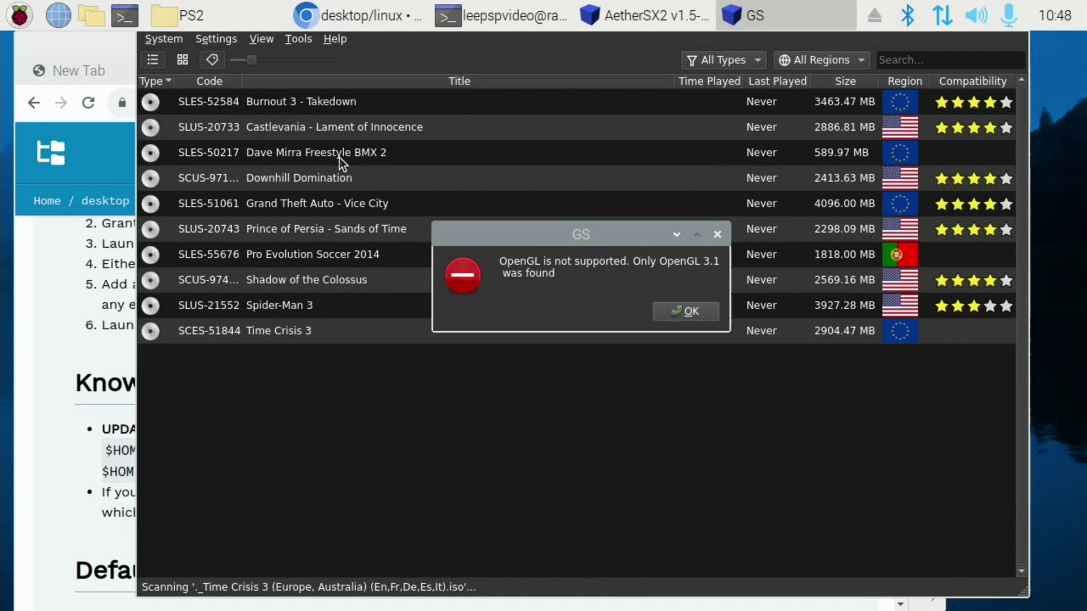
{"action": "left_click", "coordinate": [682, 315]}
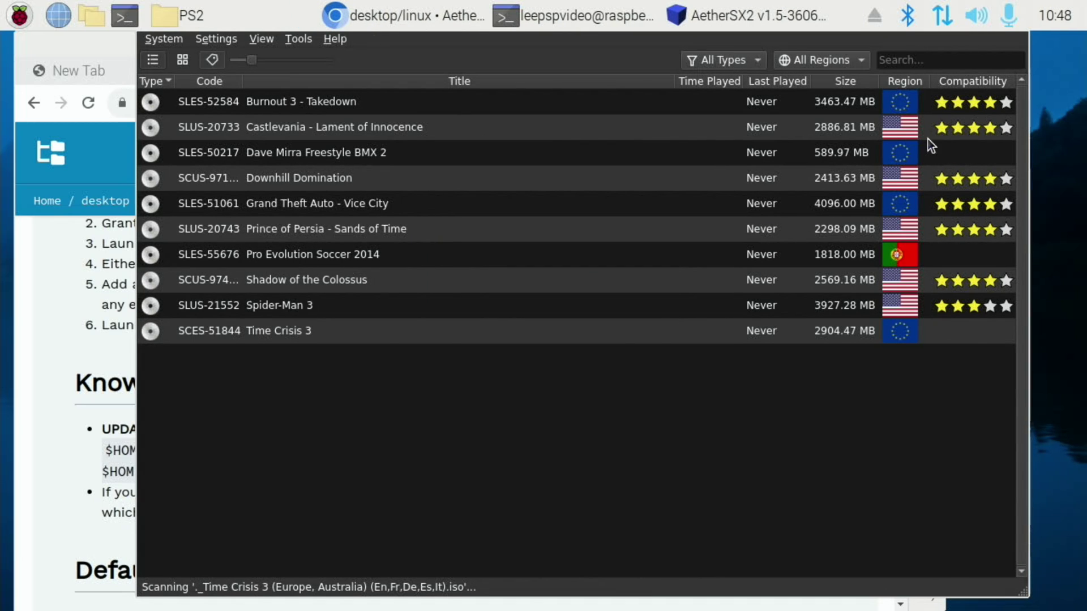
{"action": "left_click", "coordinate": [419, 38]}
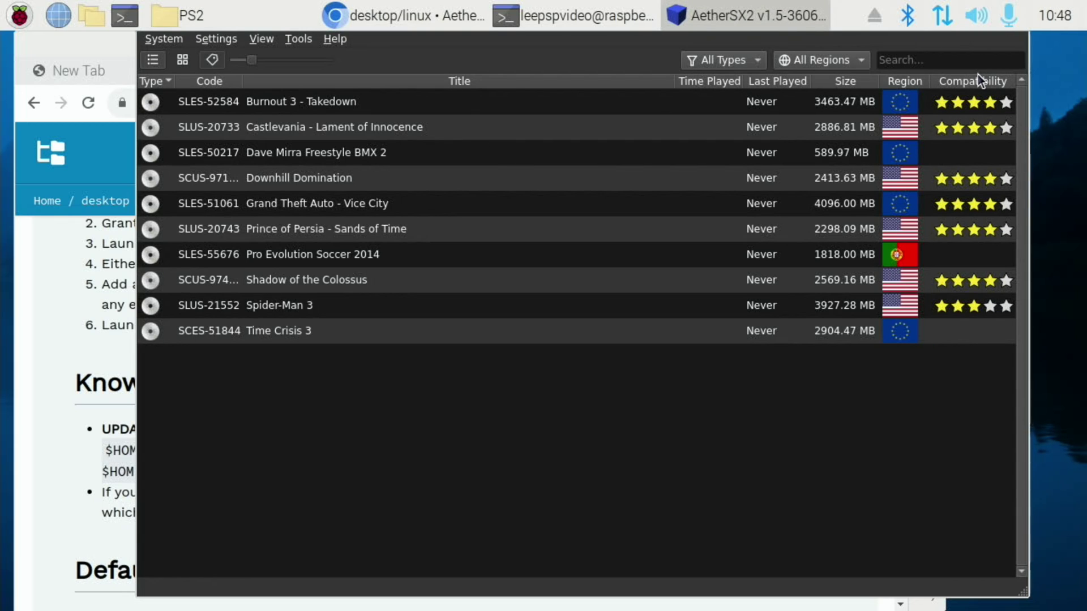
{"action": "left_click", "coordinate": [771, 15]}
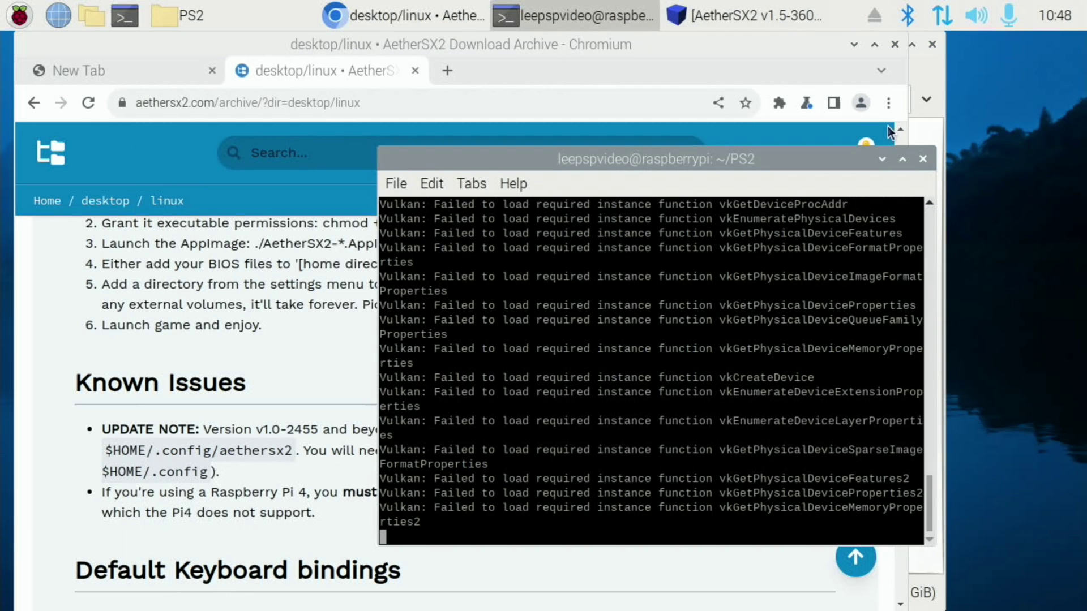
Close the terminal and PS2 folder, then search the web for 'pikiss'.
{"action": "left_click", "coordinate": [923, 160]}
{"action": "left_click", "coordinate": [932, 44]}
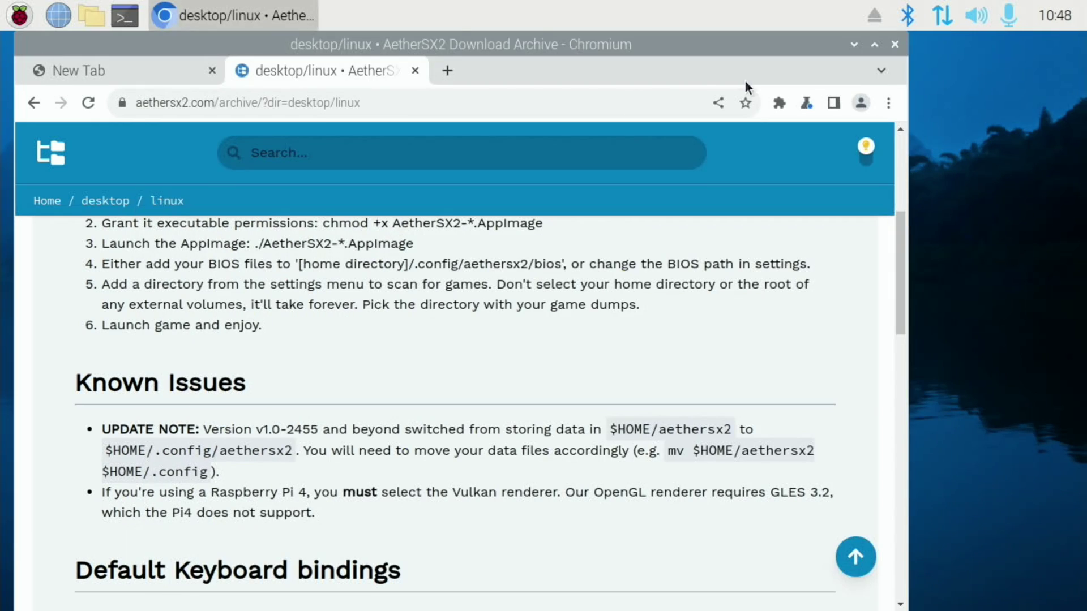
{"action": "left_click", "coordinate": [418, 106]}
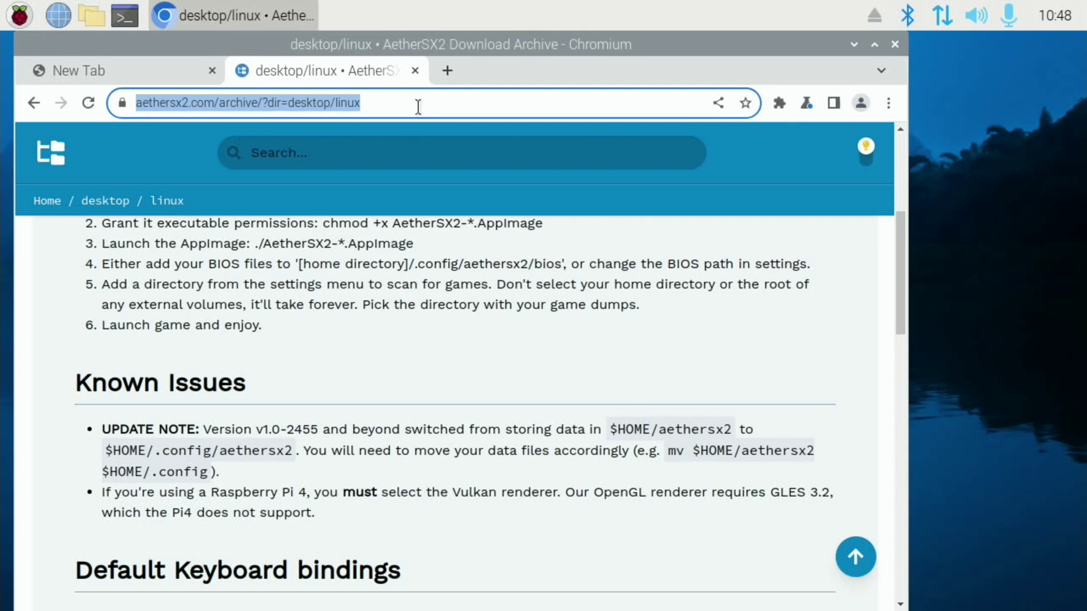
{"action": "type", "text": "pikiss"}
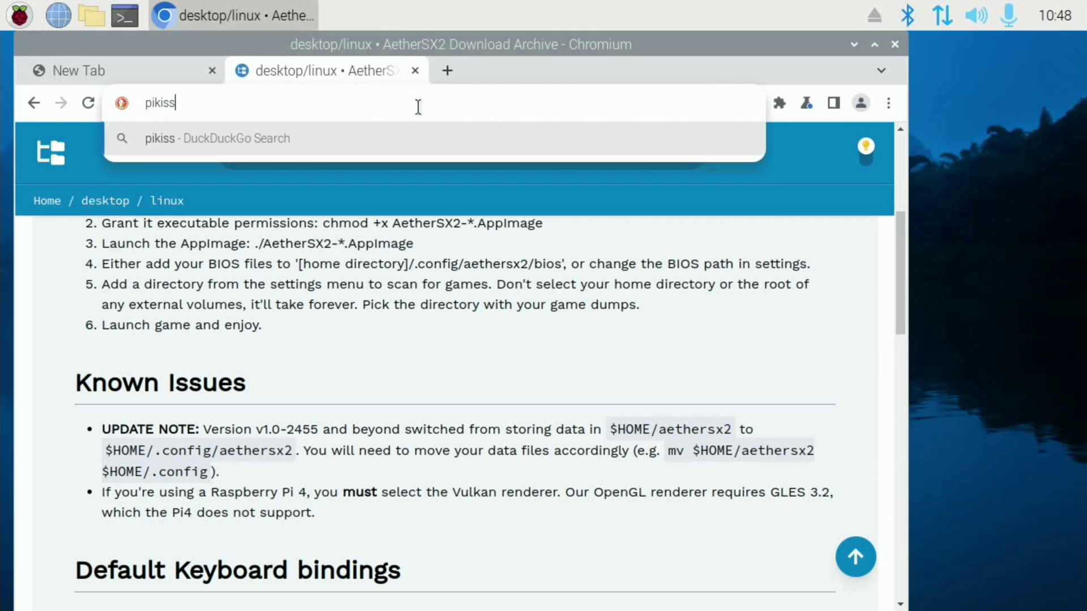
{"action": "key", "text": "Return"}
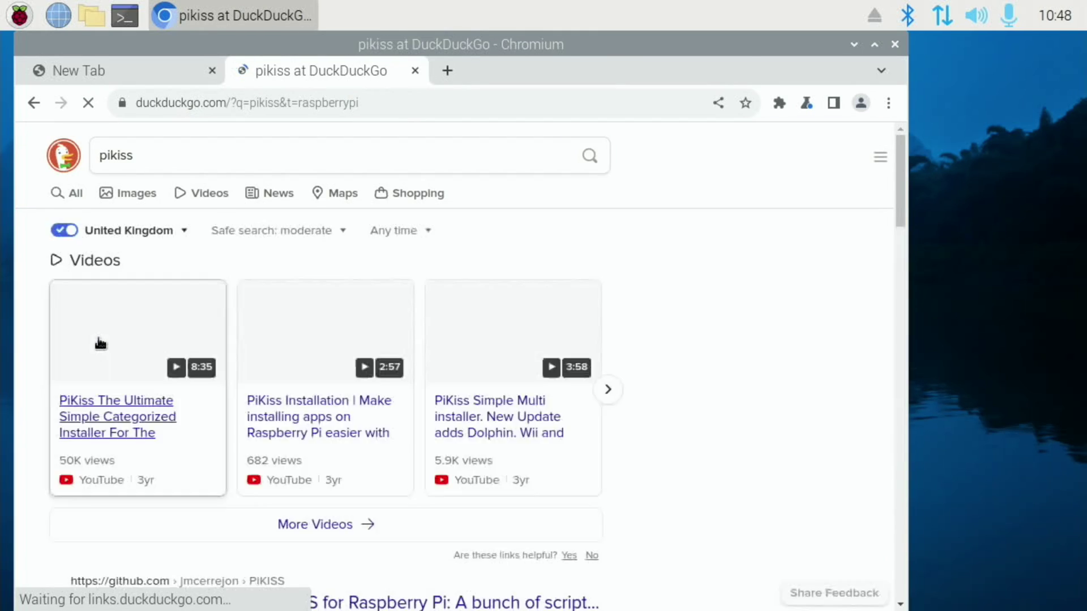
Open the PiKISS GitHub repository and copy its curl install command.
{"action": "scroll", "coordinate": [205, 295], "scroll_direction": "down", "scroll_amount": 1}
{"action": "scroll", "coordinate": [205, 295], "scroll_direction": "down", "scroll_amount": 3}
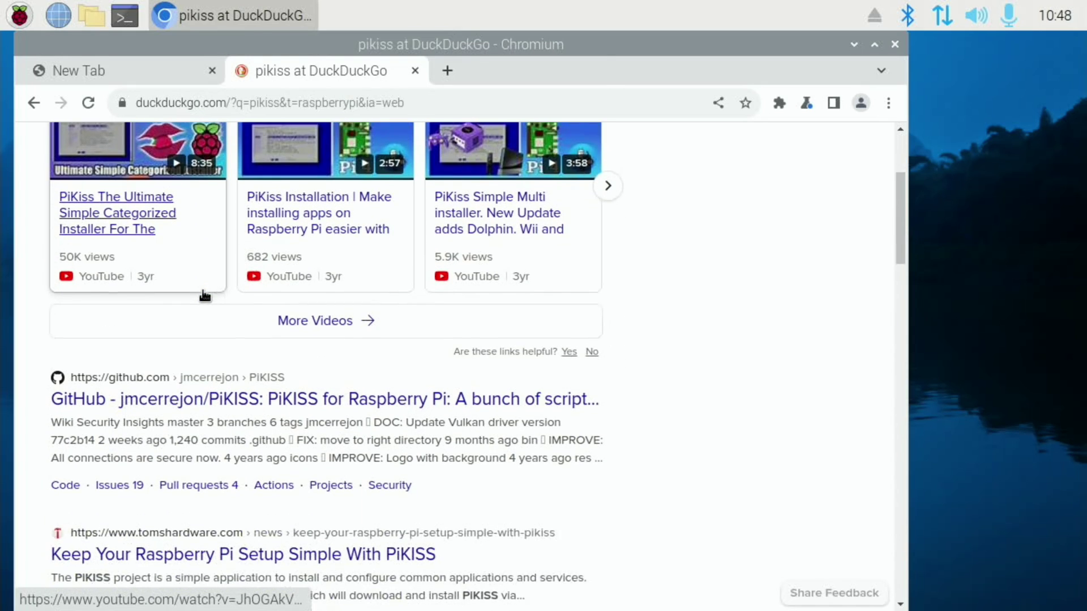
{"action": "left_click", "coordinate": [181, 398]}
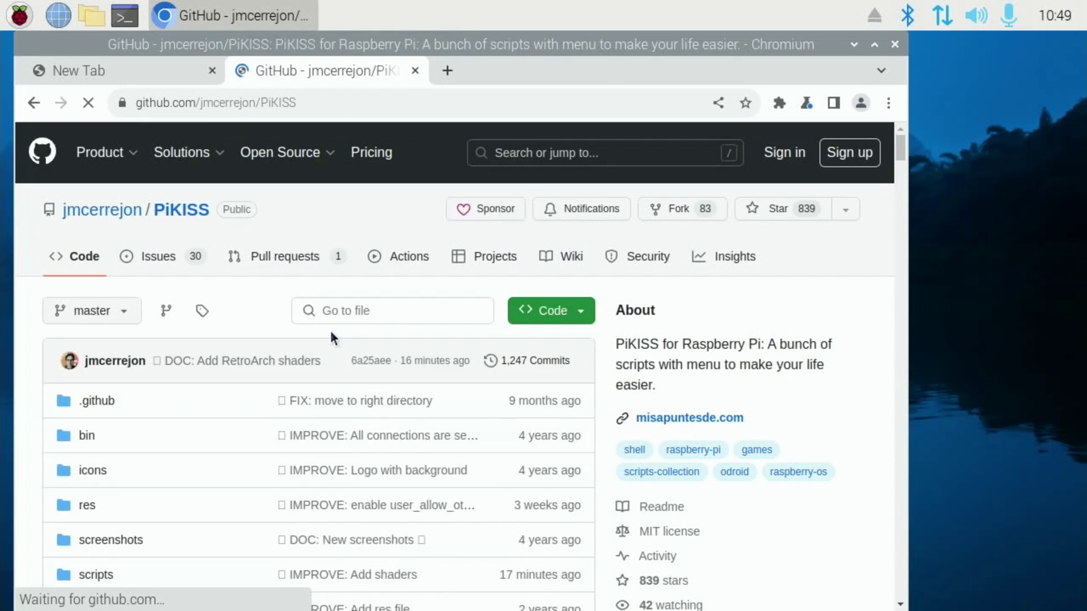
{"action": "scroll", "coordinate": [331, 334], "scroll_direction": "down", "scroll_amount": 5}
{"action": "scroll", "coordinate": [331, 334], "scroll_direction": "up", "scroll_amount": 3}
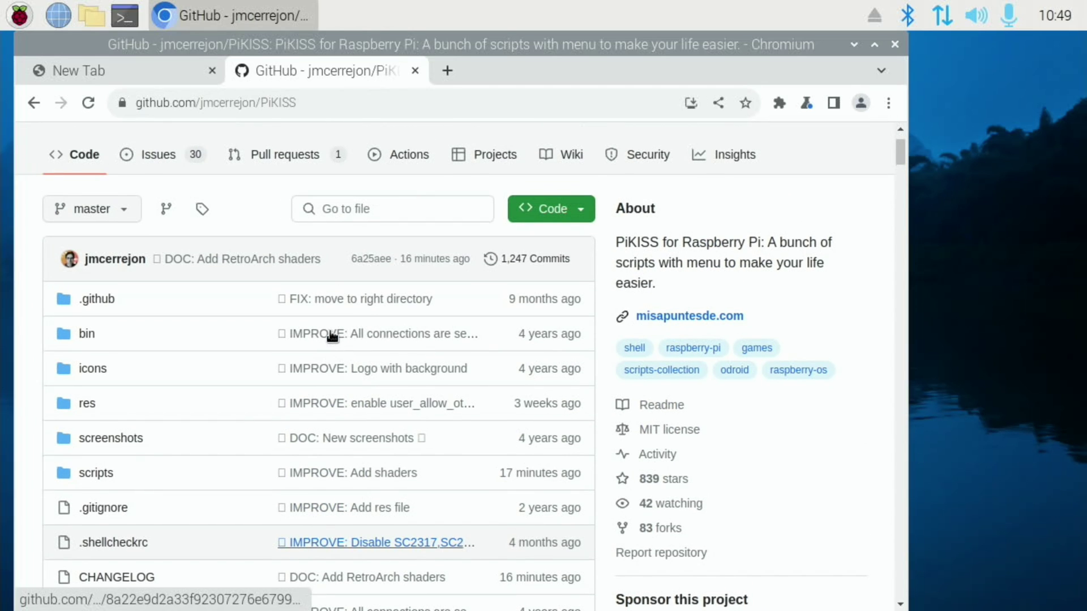
{"action": "scroll", "coordinate": [202, 334], "scroll_direction": "down", "scroll_amount": 10}
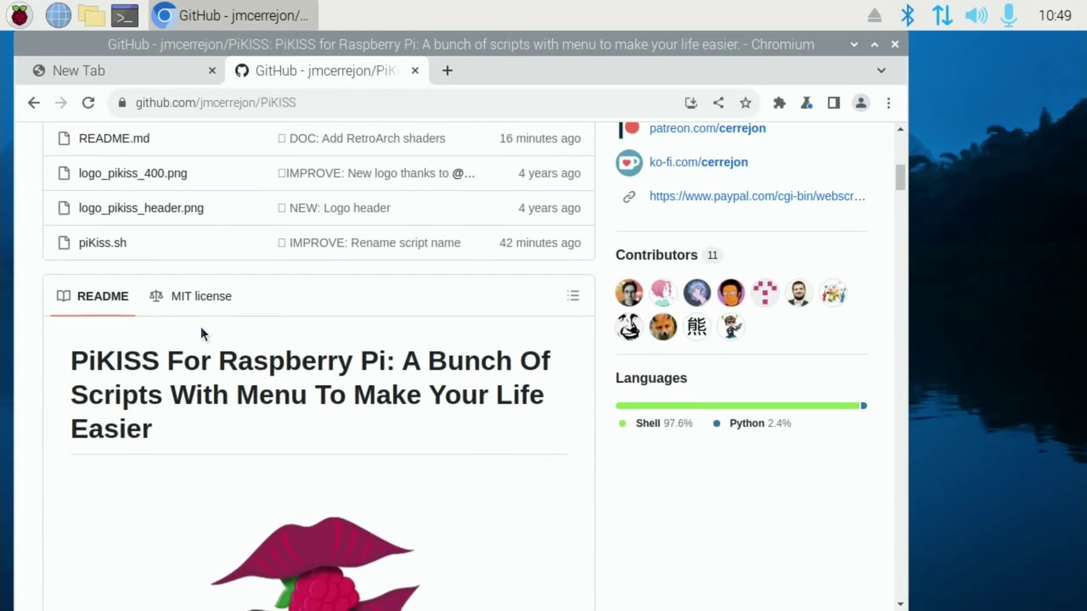
{"action": "scroll", "coordinate": [203, 333], "scroll_direction": "down", "scroll_amount": 4}
{"action": "scroll", "coordinate": [202, 332], "scroll_direction": "up", "scroll_amount": 15}
{"action": "scroll", "coordinate": [202, 333], "scroll_direction": "up", "scroll_amount": 1}
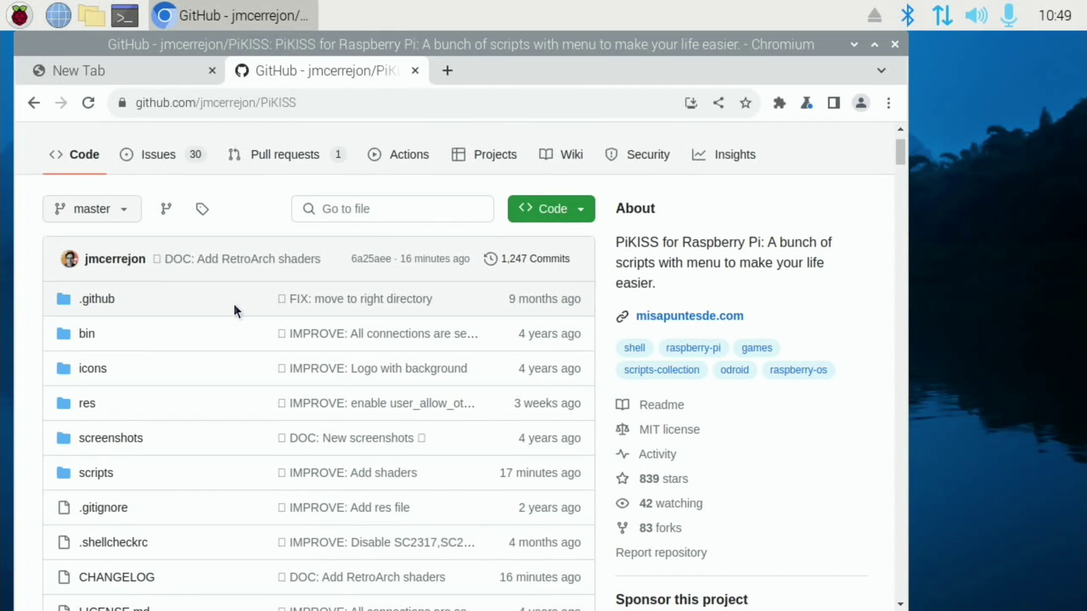
{"action": "scroll", "coordinate": [233, 303], "scroll_direction": "down", "scroll_amount": 15}
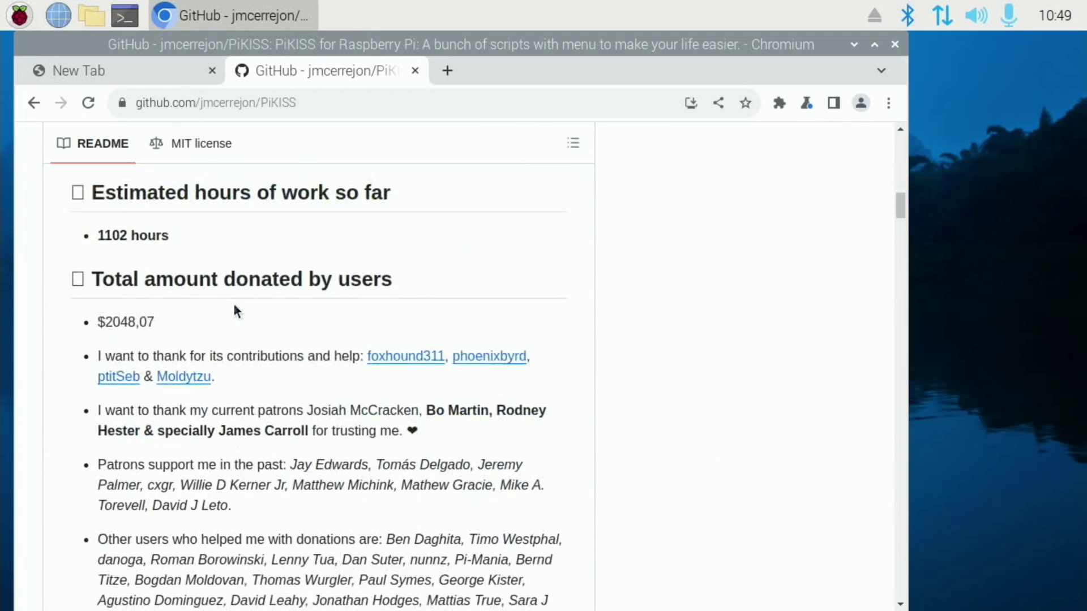
{"action": "scroll", "coordinate": [234, 311], "scroll_direction": "down", "scroll_amount": 15}
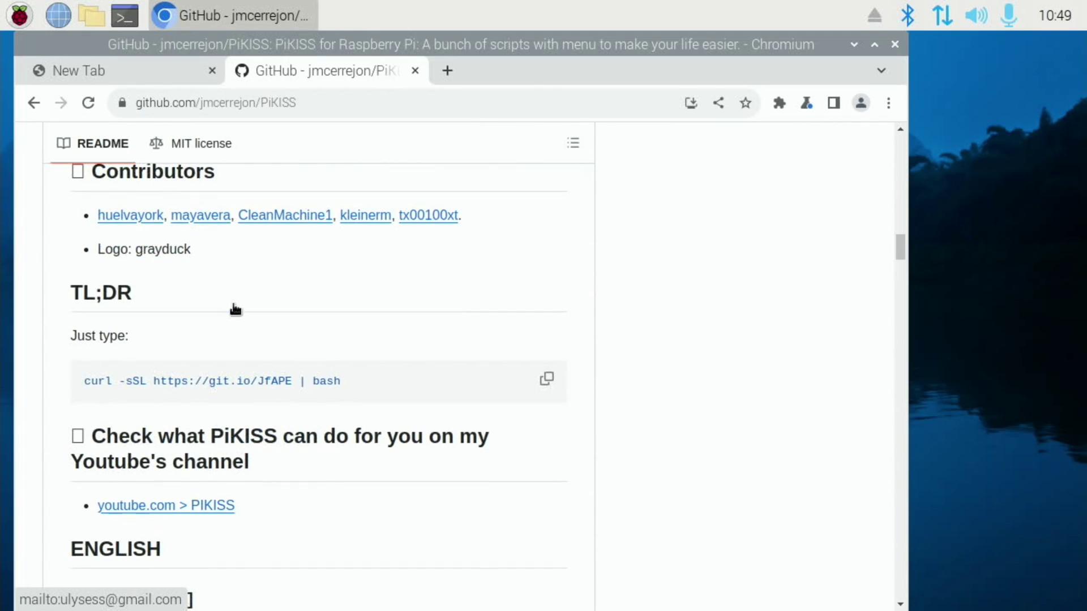
{"action": "left_click", "coordinate": [548, 381]}
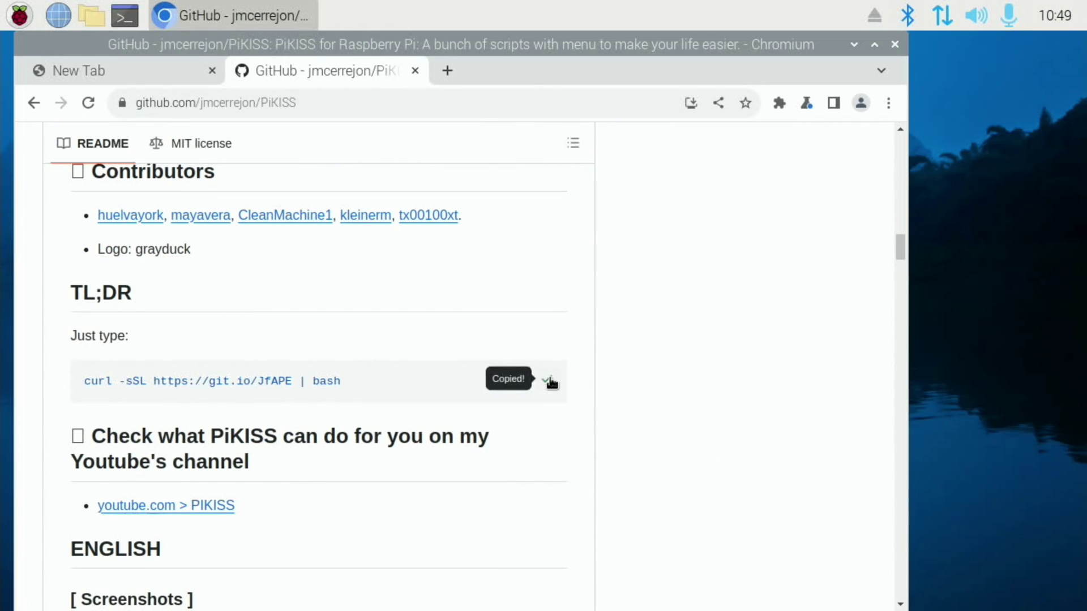
Paste the PiKISS curl install command into a new terminal and run it.
{"action": "key", "text": "ctrl+alt+t"}
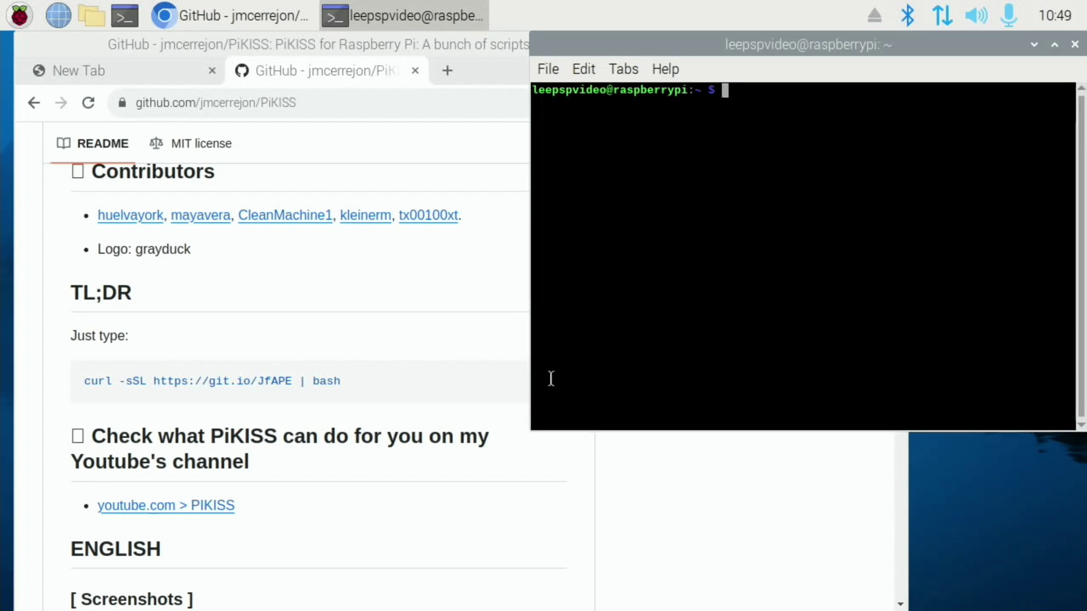
{"action": "right_click", "coordinate": [716, 168]}
{"action": "left_click", "coordinate": [759, 260]}
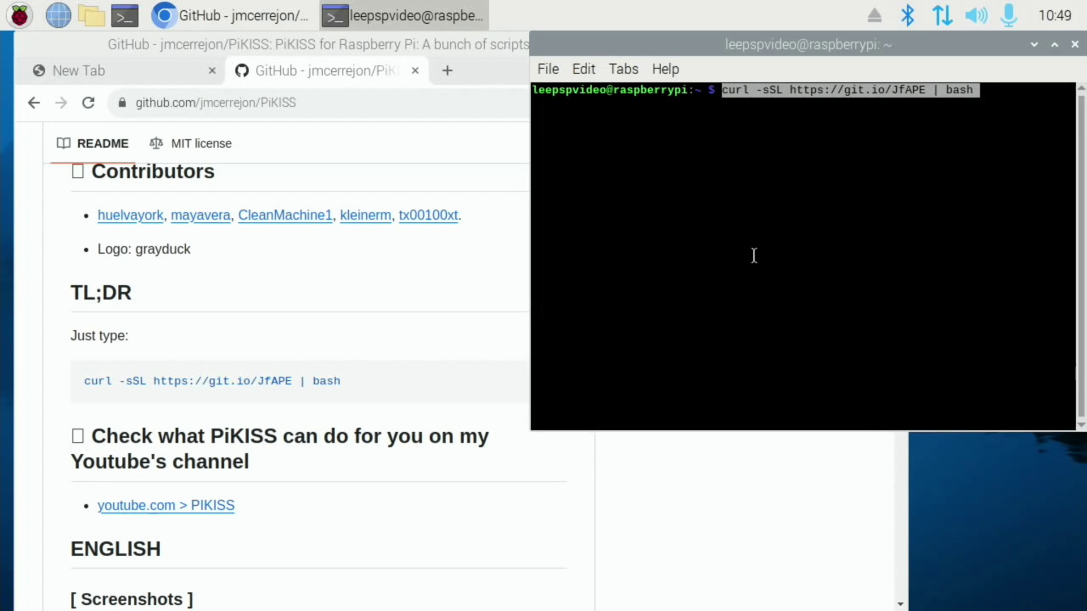
{"action": "key", "text": "Return"}
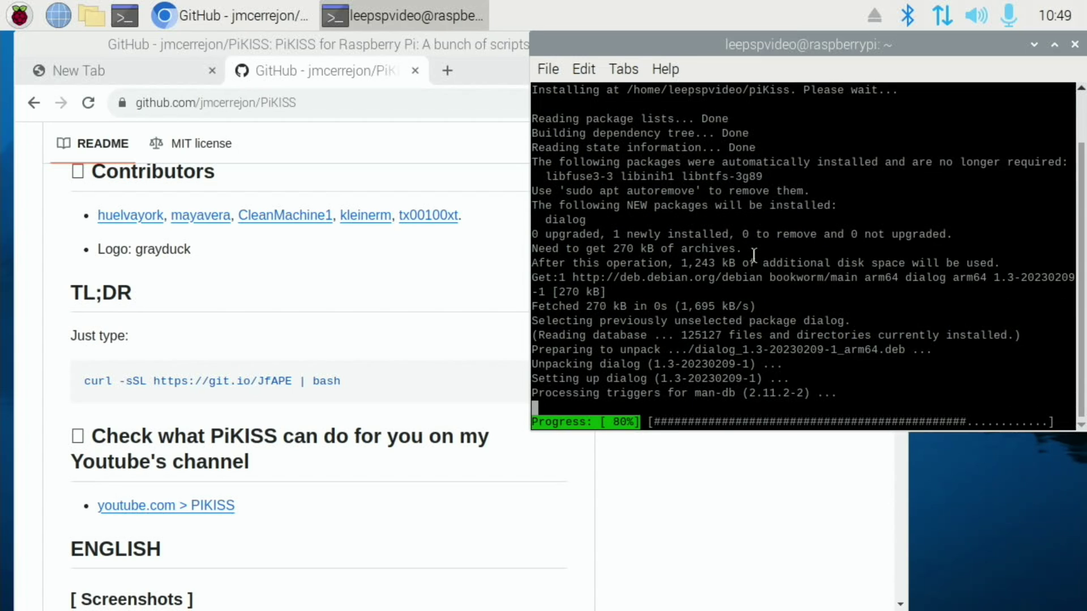
Close the terminal and open the file manager on the home folder.
{"action": "left_click", "coordinate": [1075, 44]}
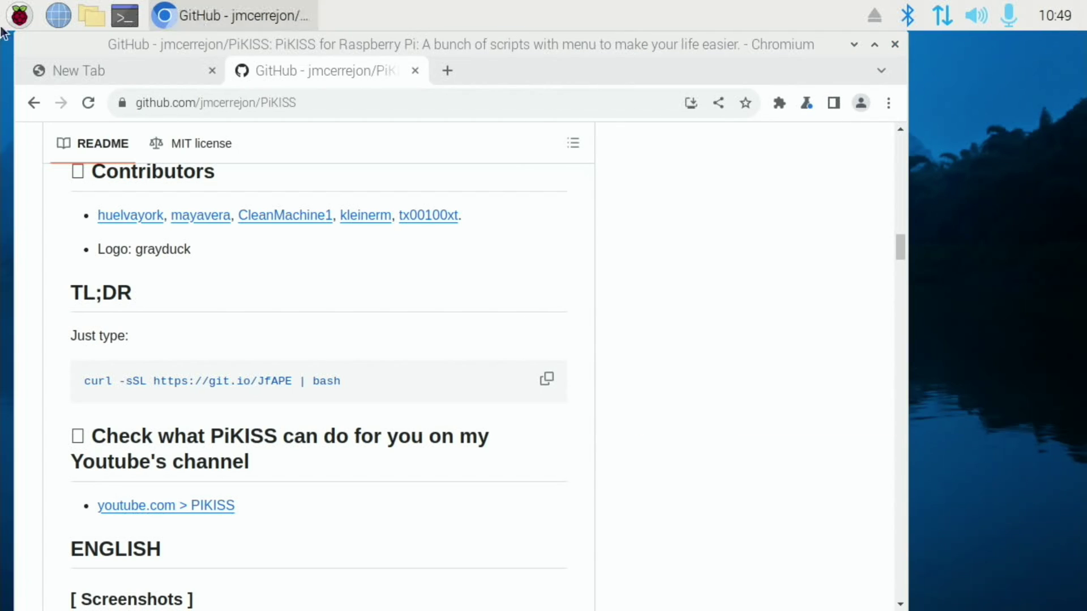
{"action": "left_click", "coordinate": [20, 18]}
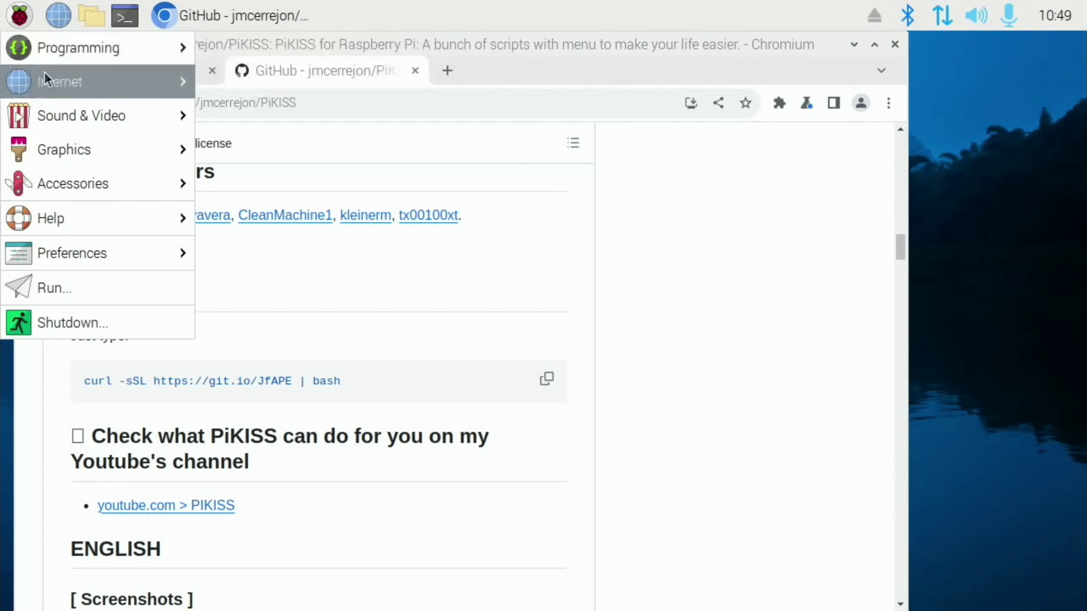
{"action": "mouse_move", "coordinate": [46, 83]}
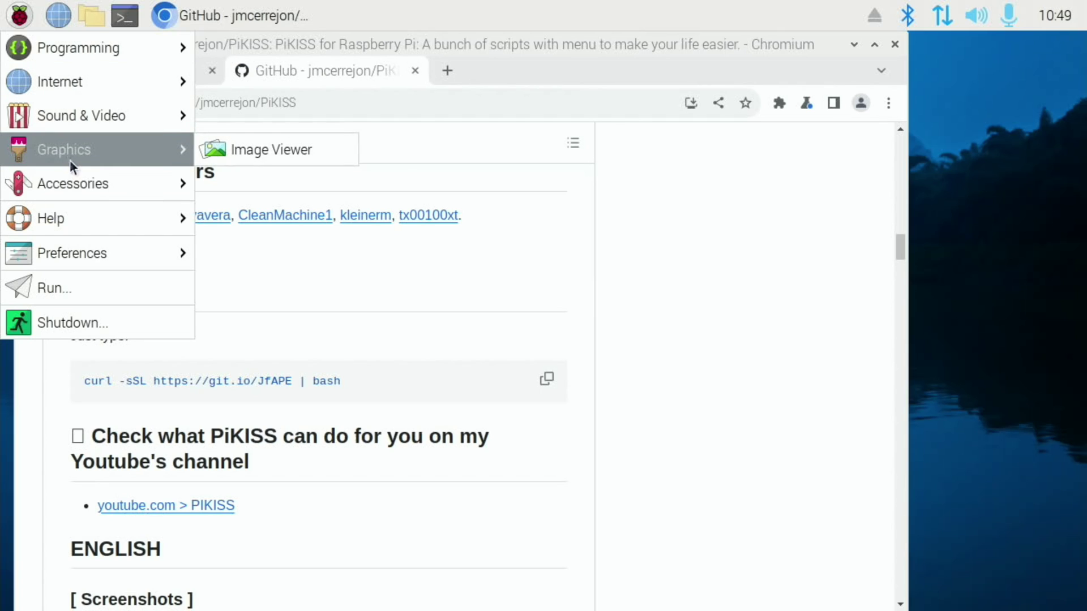
{"action": "mouse_move", "coordinate": [78, 179]}
{"action": "mouse_move", "coordinate": [83, 221]}
{"action": "mouse_move", "coordinate": [89, 249]}
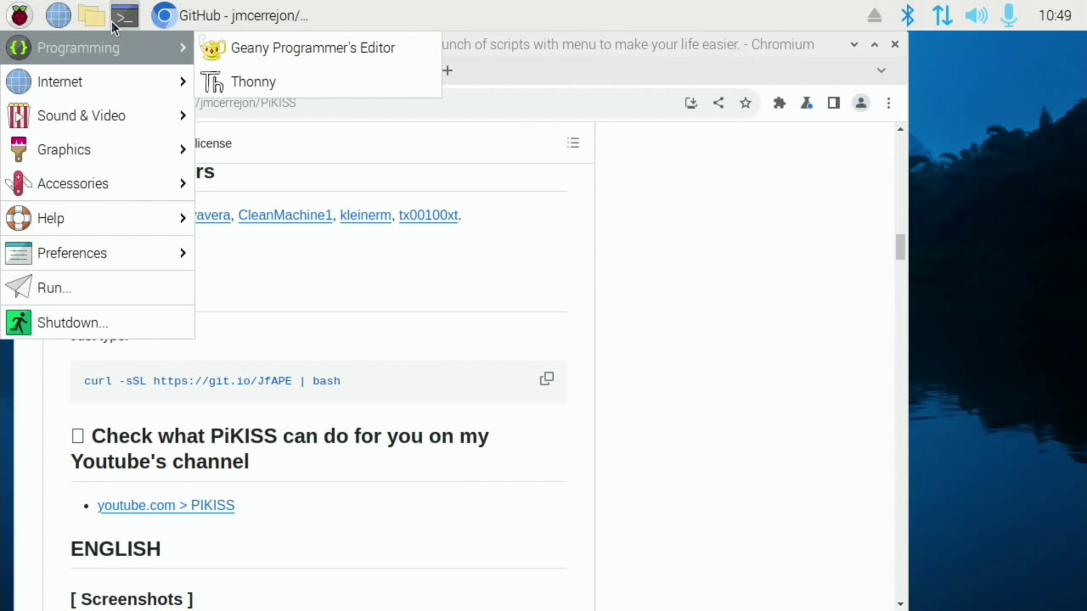
{"action": "left_click", "coordinate": [89, 15]}
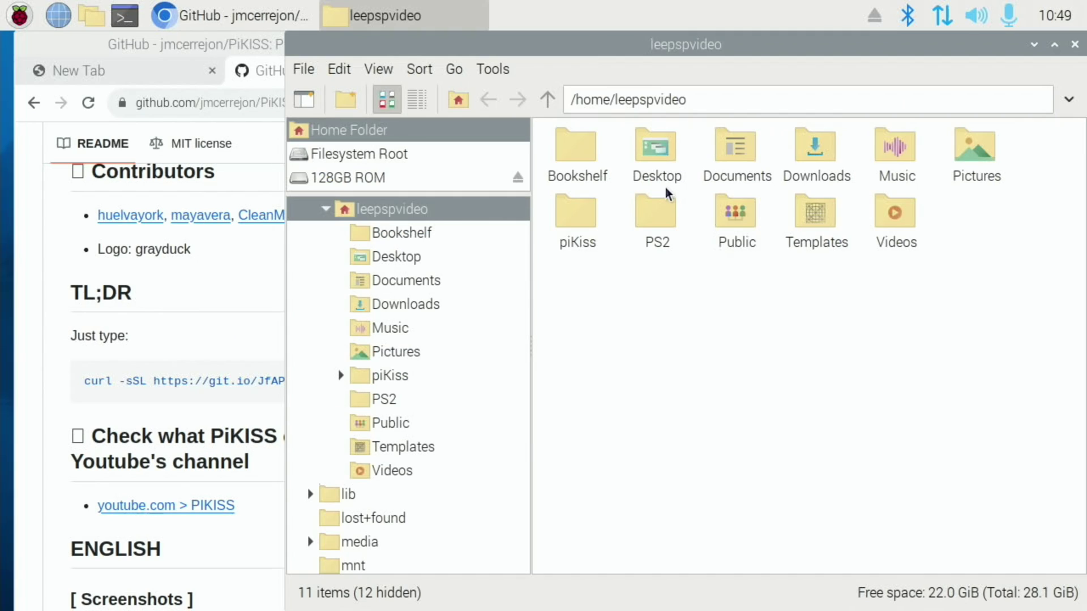
Open the piKiss folder and execute piKiss.sh in a terminal.
{"action": "left_click", "coordinate": [591, 212]}
{"action": "double_click", "coordinate": [591, 211]}
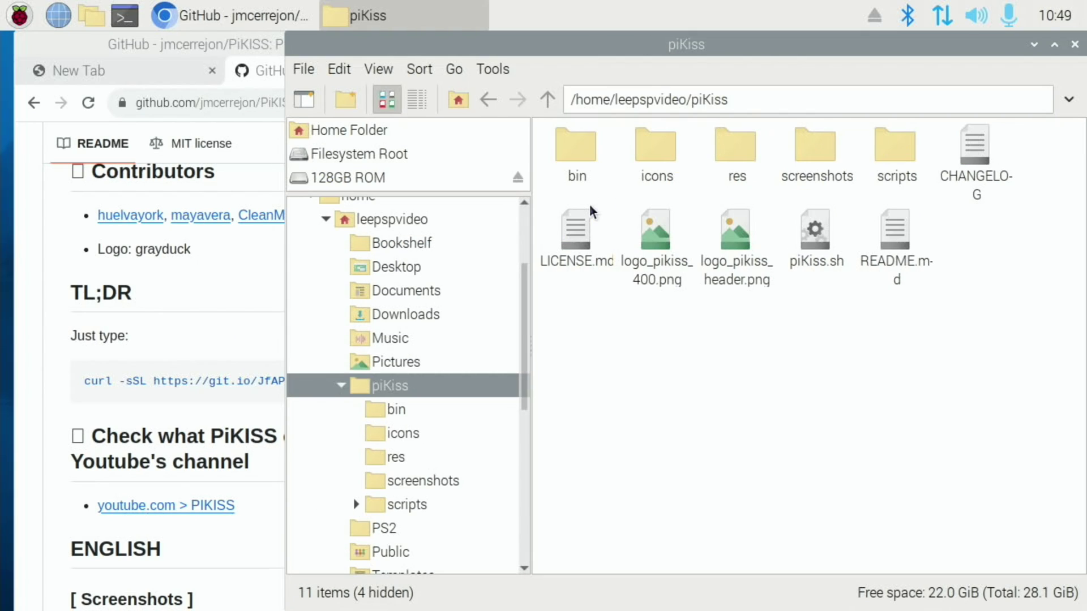
{"action": "left_click", "coordinate": [822, 236]}
{"action": "double_click", "coordinate": [822, 237]}
{"action": "left_click", "coordinate": [498, 368]}
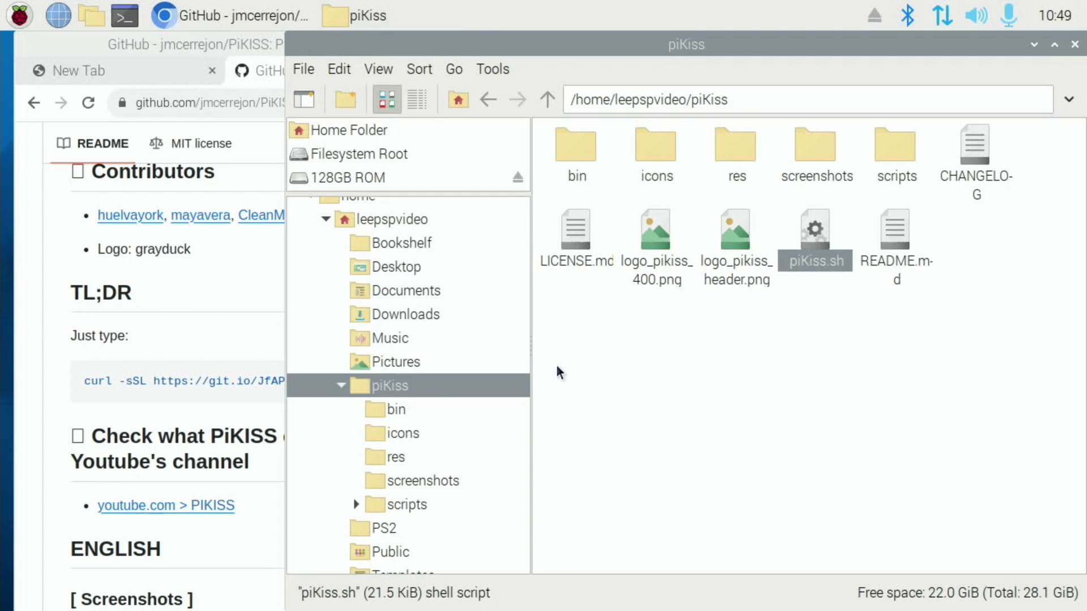
Start PiKISS's Configure > Vulkan installer and confirm continuing with y.
{"action": "left_click_drag", "start_coordinate": [320, 222], "coordinate": [590, 88]}
{"action": "key", "text": "Down"}
{"action": "key", "text": "Down"}
{"action": "key", "text": "Down"}
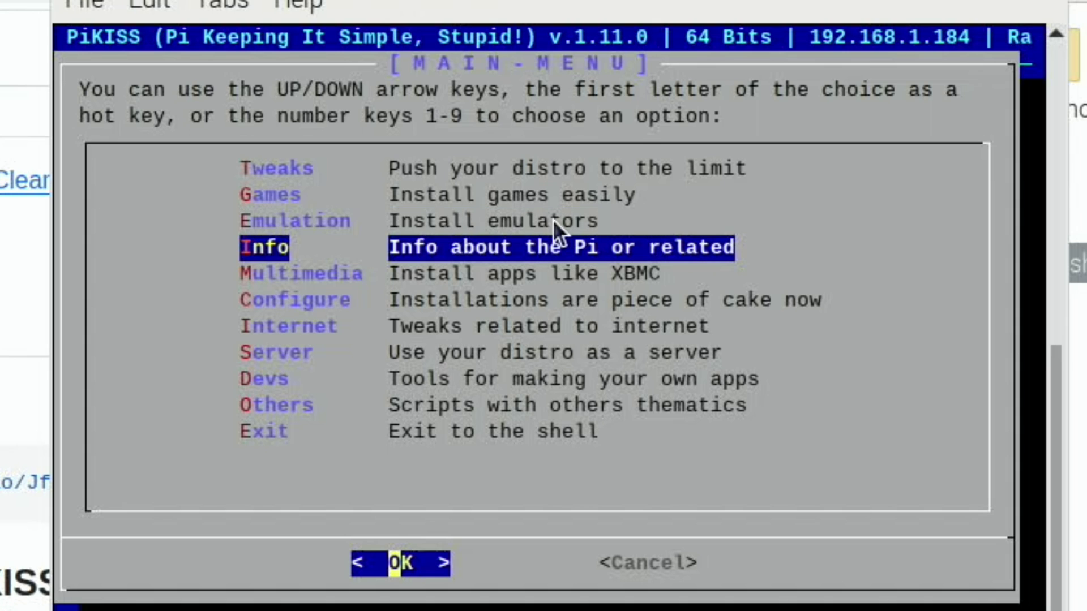
{"action": "key", "text": "Down"}
{"action": "key", "text": "Down"}
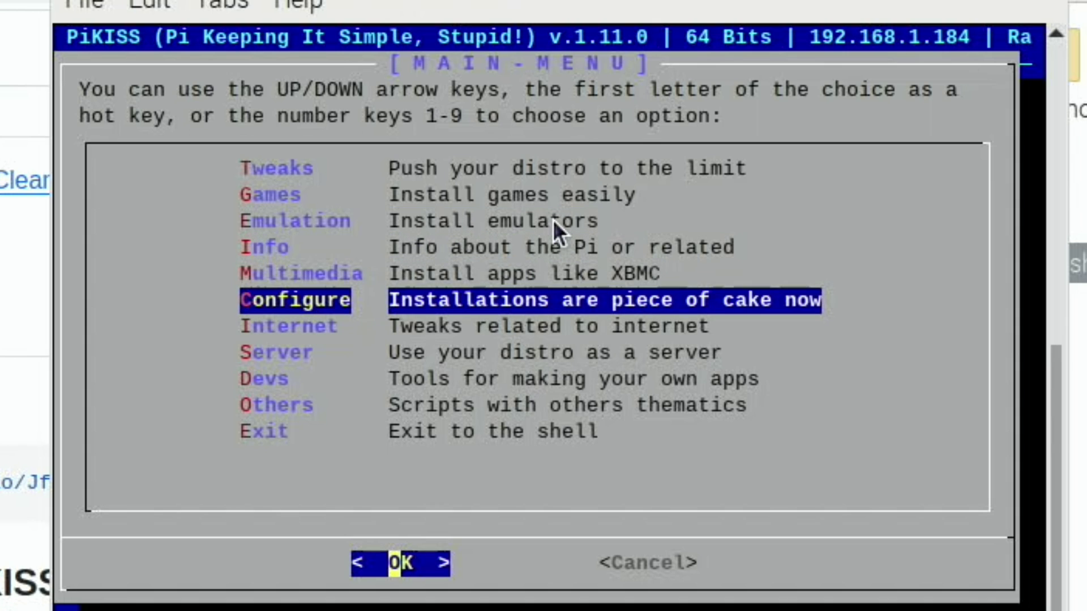
{"action": "key", "text": "Return"}
{"action": "key", "text": "Down"}
{"action": "key", "text": "Return"}
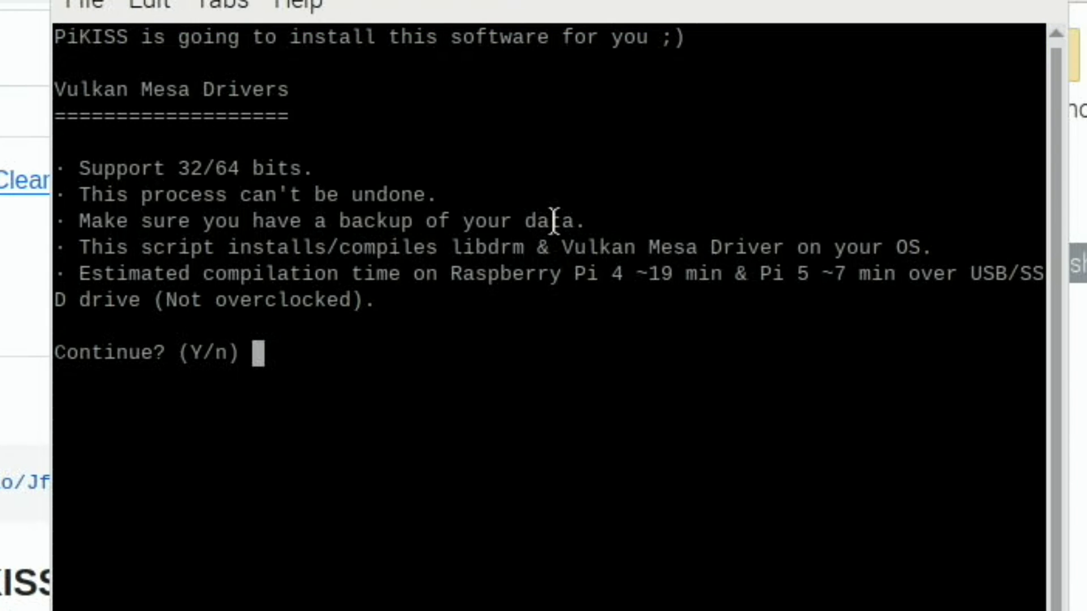
{"action": "type", "text": "y"}
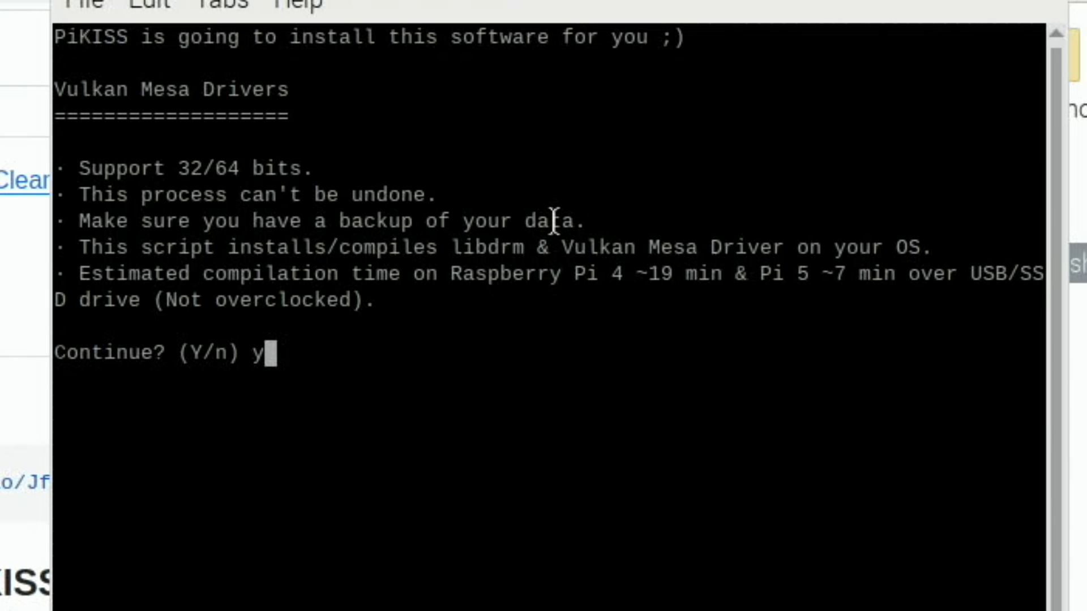
{"action": "key", "text": "Return"}
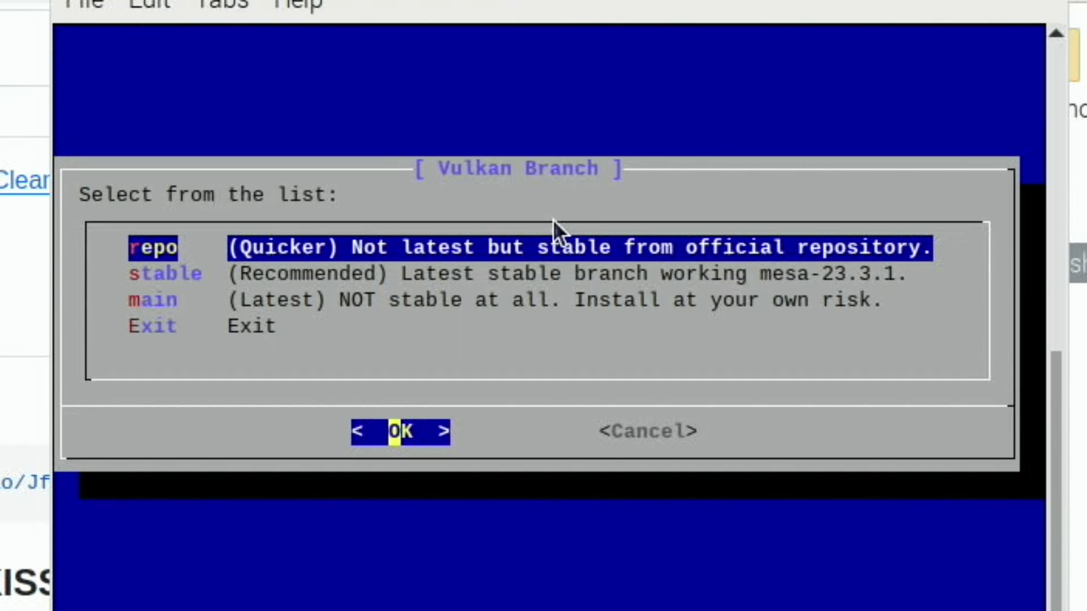
Install the Vulkan Mesa drivers from the main branch and return to the PiKISS menu.
{"action": "key", "text": "Down"}
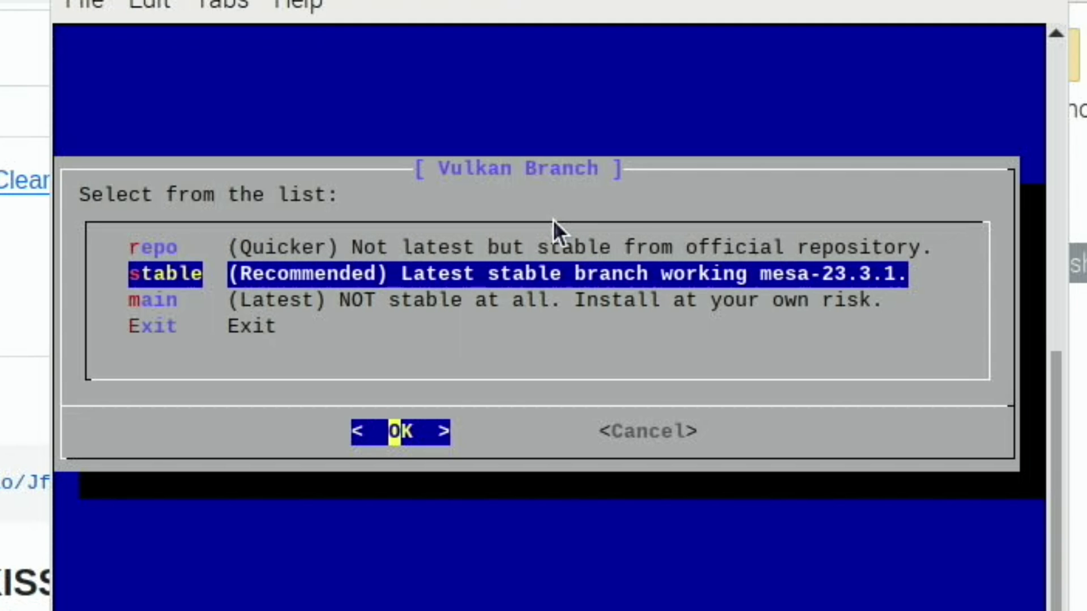
{"action": "key", "text": "Down"}
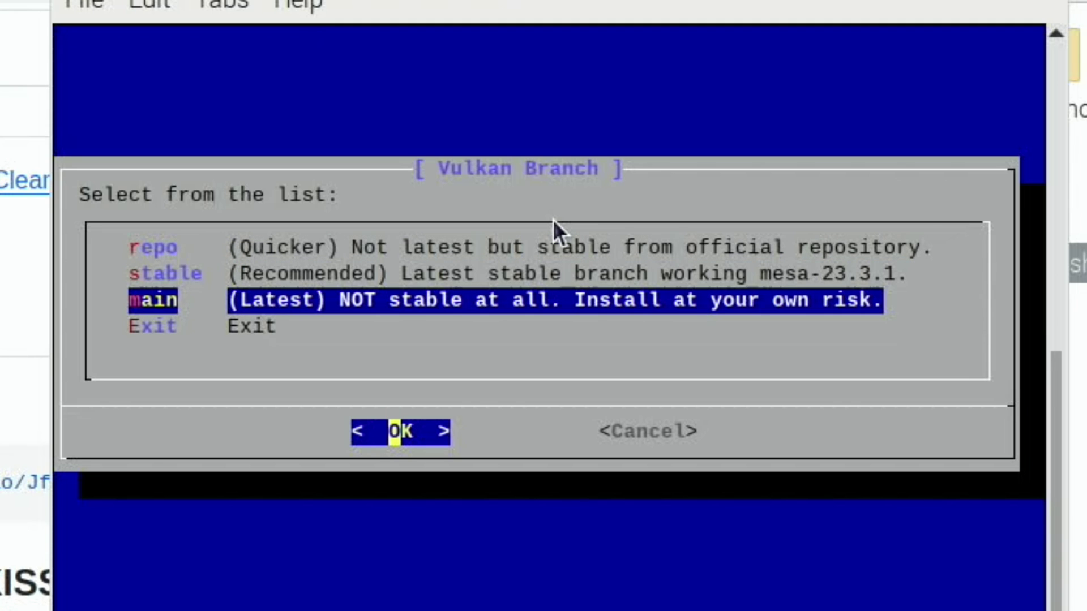
{"action": "key", "text": "Return"}
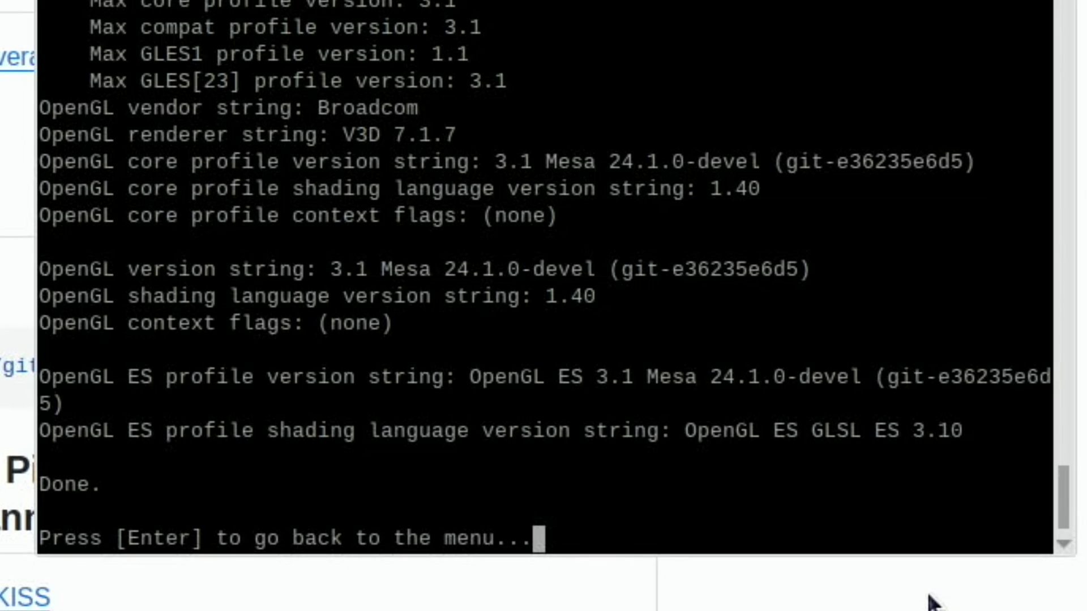
{"action": "key", "text": "Return"}
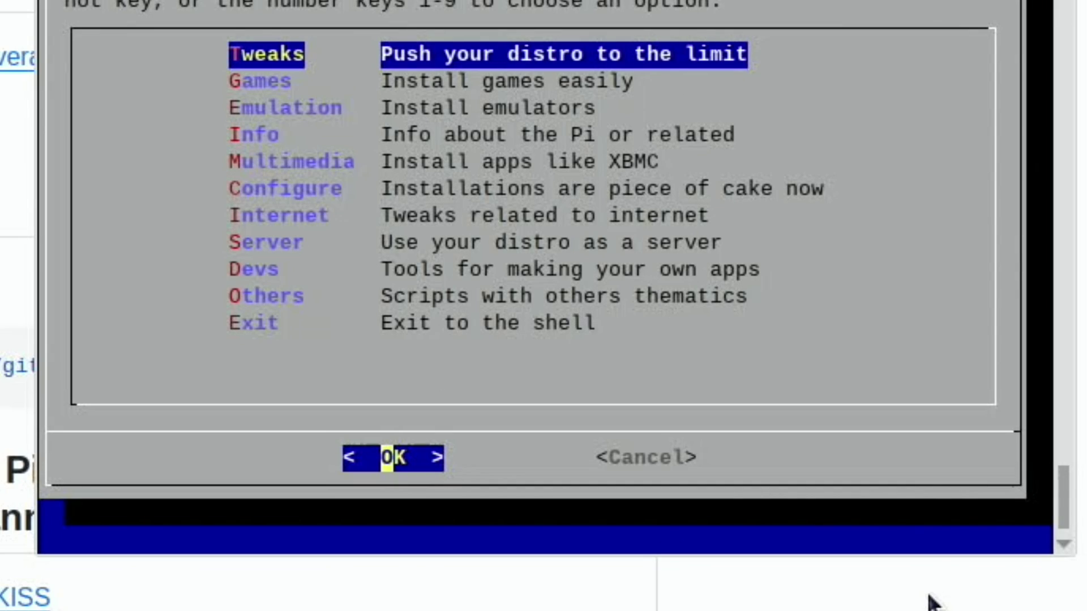
{"action": "key", "text": "Down"}
{"action": "key", "text": "Down"}
{"action": "key", "text": "Down"}
{"action": "key", "text": "Down"}
{"action": "key", "text": "Down"}
{"action": "key", "text": "Down"}
{"action": "key", "text": "Down"}
{"action": "key", "text": "Down"}
{"action": "key", "text": "Down"}
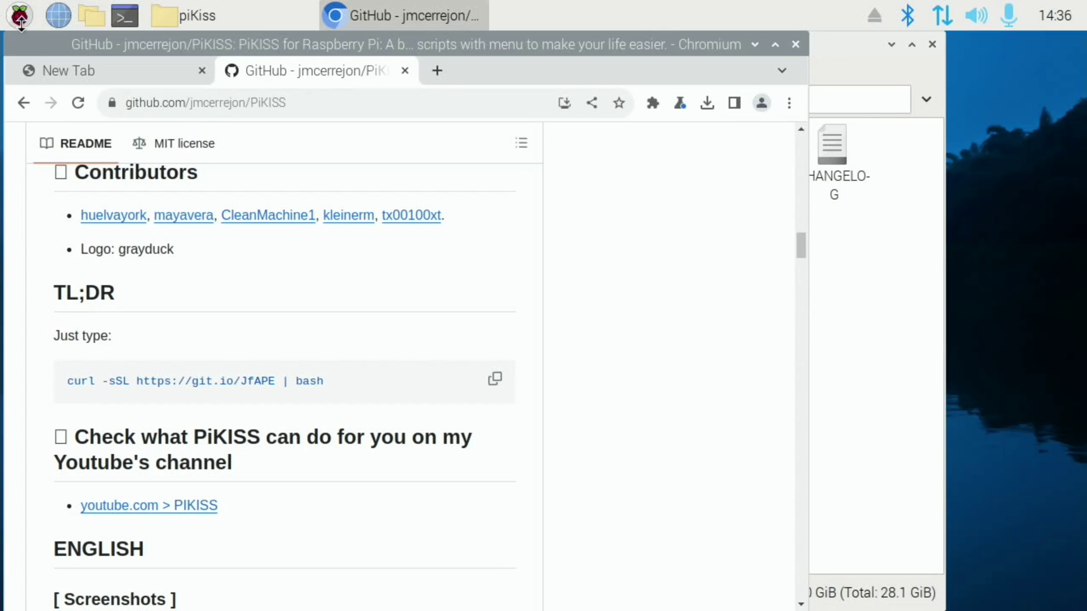
{"action": "left_click", "coordinate": [19, 15]}
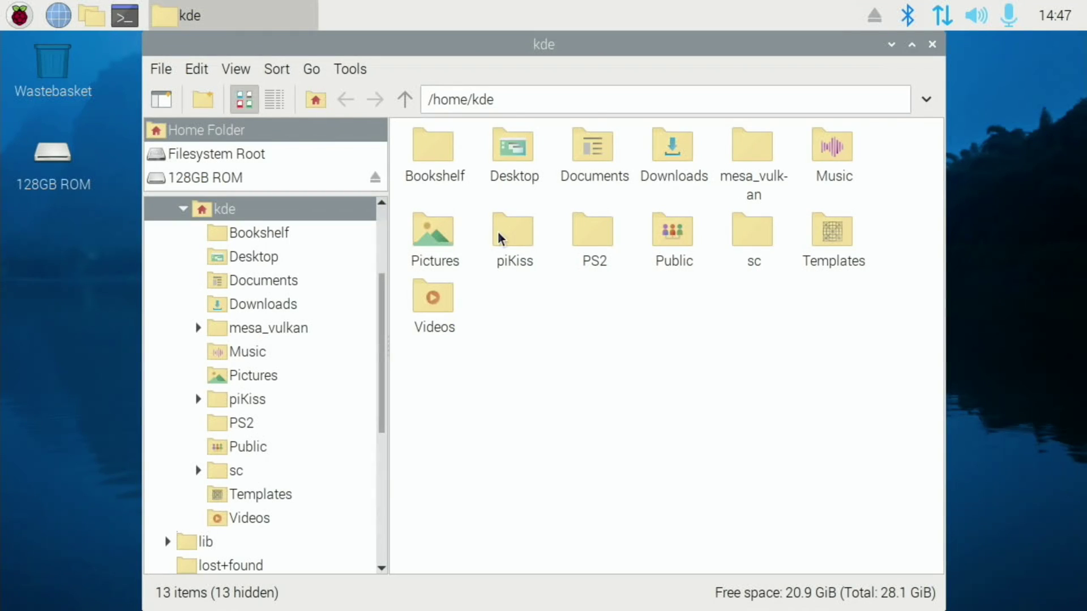
Relaunch the AetherSX2 AppImage from PS2 and confirm Graphics shows Vulkan with the V3D 7.1.7 adapter.
{"action": "double_click", "coordinate": [585, 237]}
{"action": "double_click", "coordinate": [440, 160]}
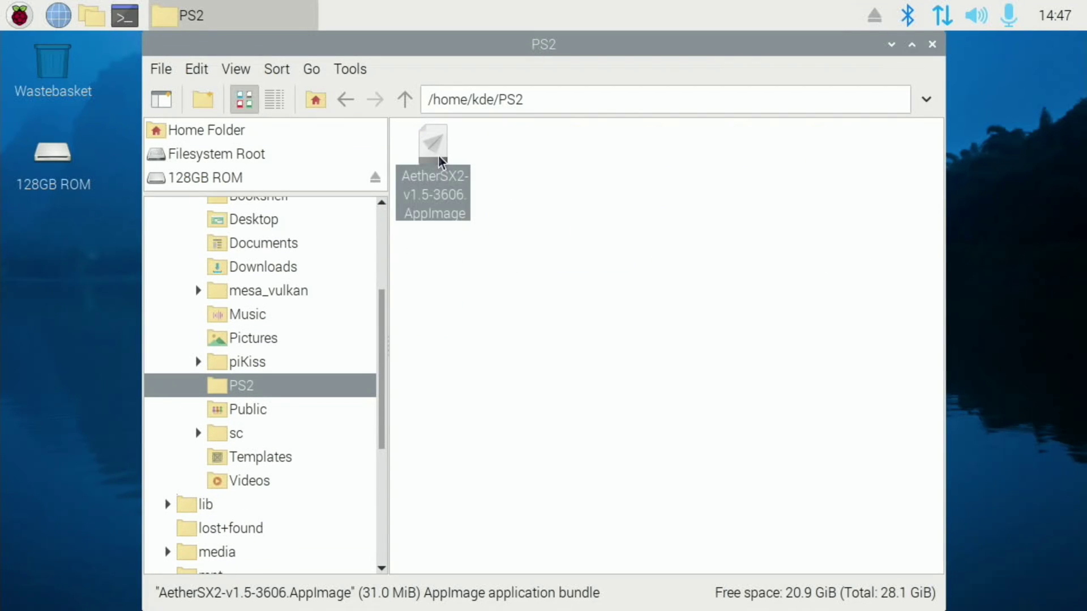
{"action": "left_click", "coordinate": [652, 366]}
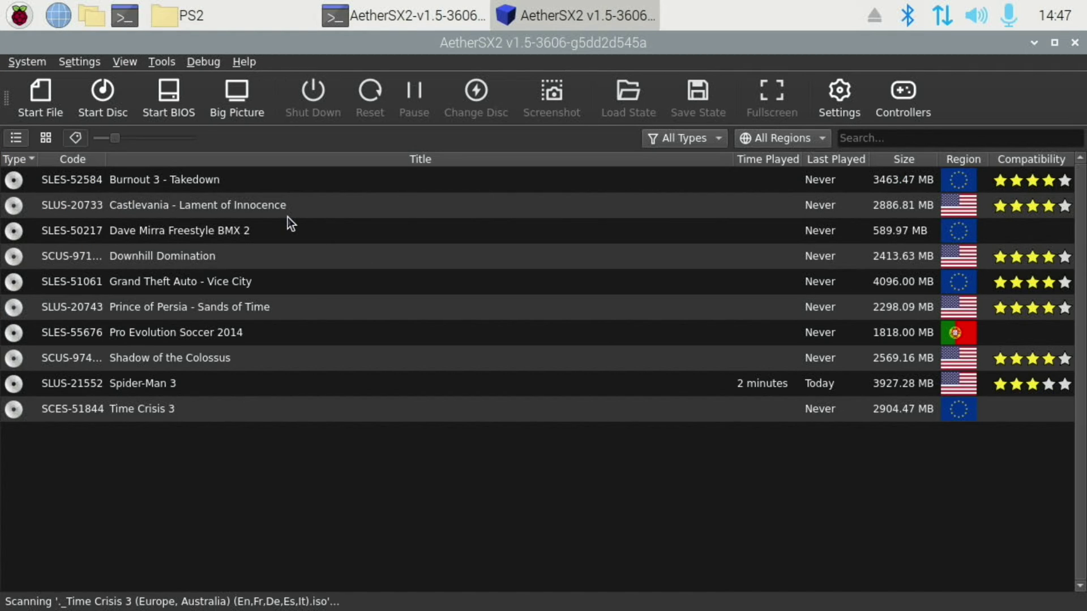
{"action": "left_click", "coordinate": [76, 66]}
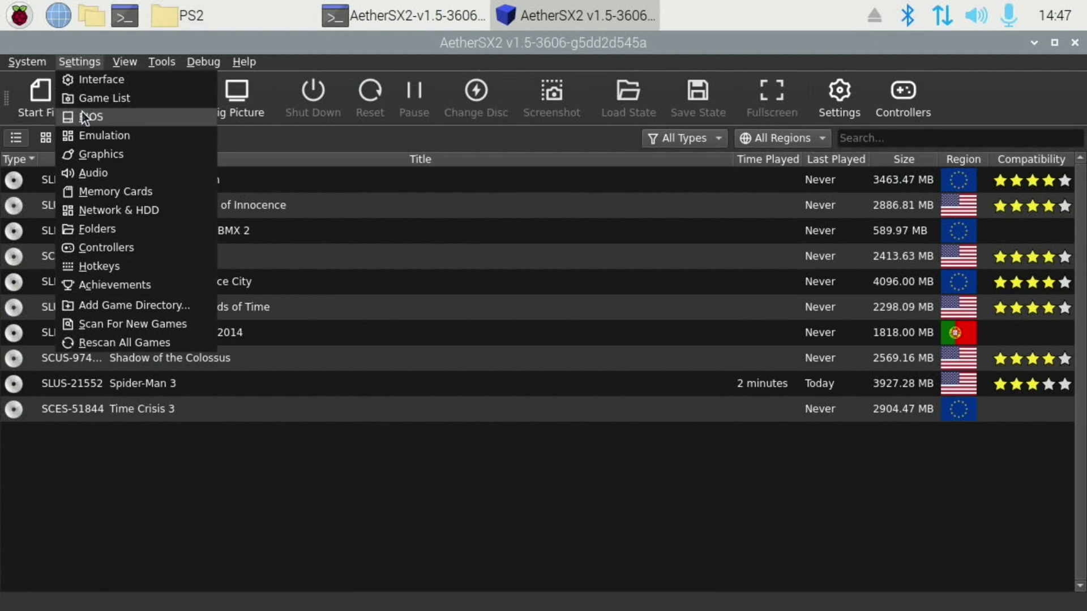
{"action": "left_click", "coordinate": [90, 148]}
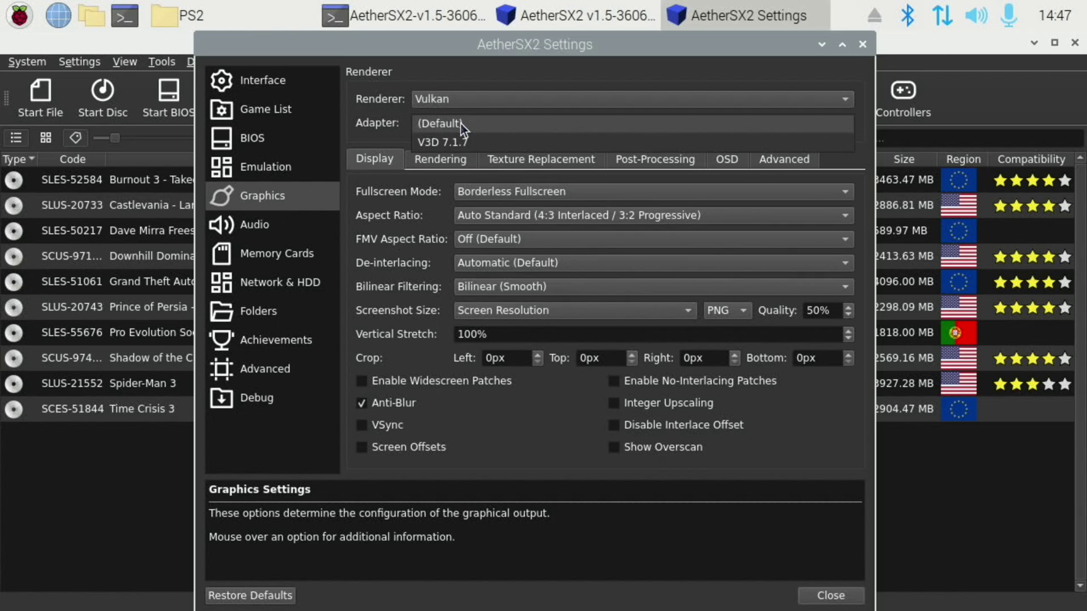
{"action": "left_click", "coordinate": [863, 43]}
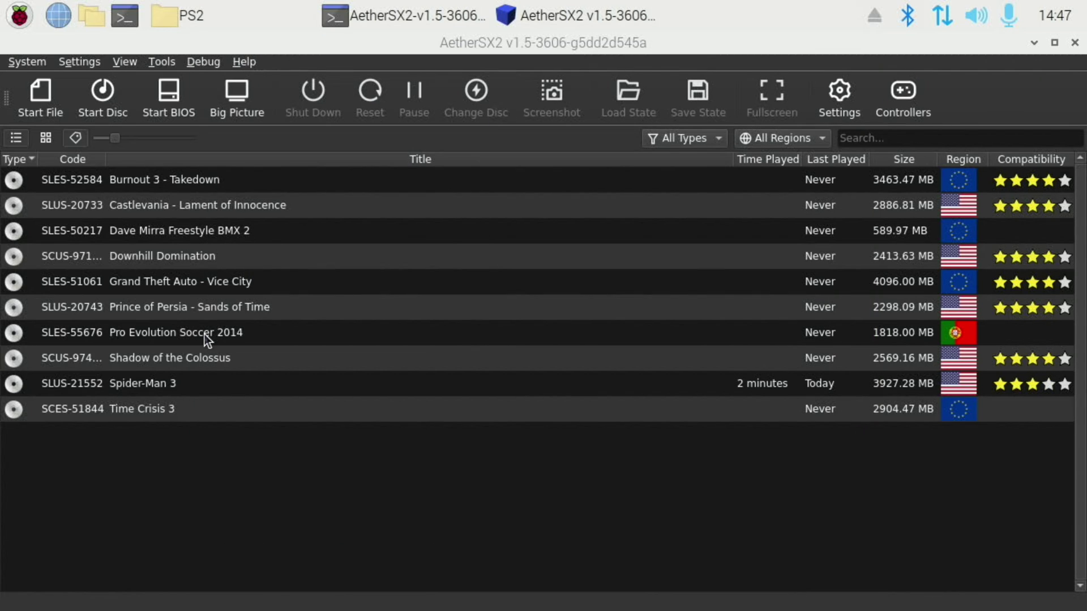
Launch Spider-Man 3 from the game list and pause it.
{"action": "double_click", "coordinate": [162, 383]}
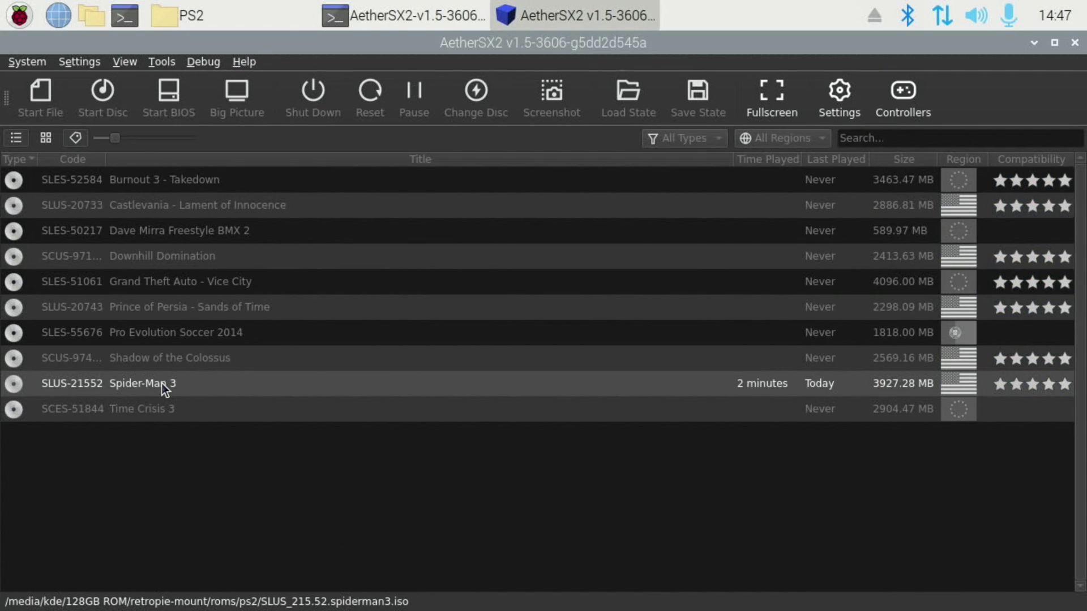
{"action": "double_click", "coordinate": [162, 383]}
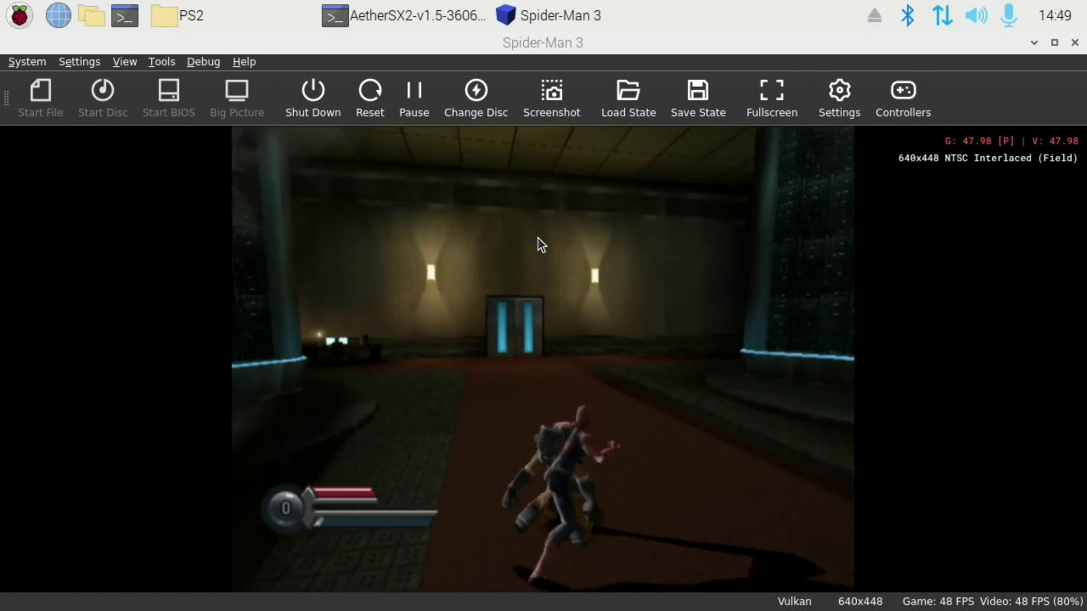
{"action": "left_click", "coordinate": [348, 308]}
{"action": "key", "text": "Escape"}
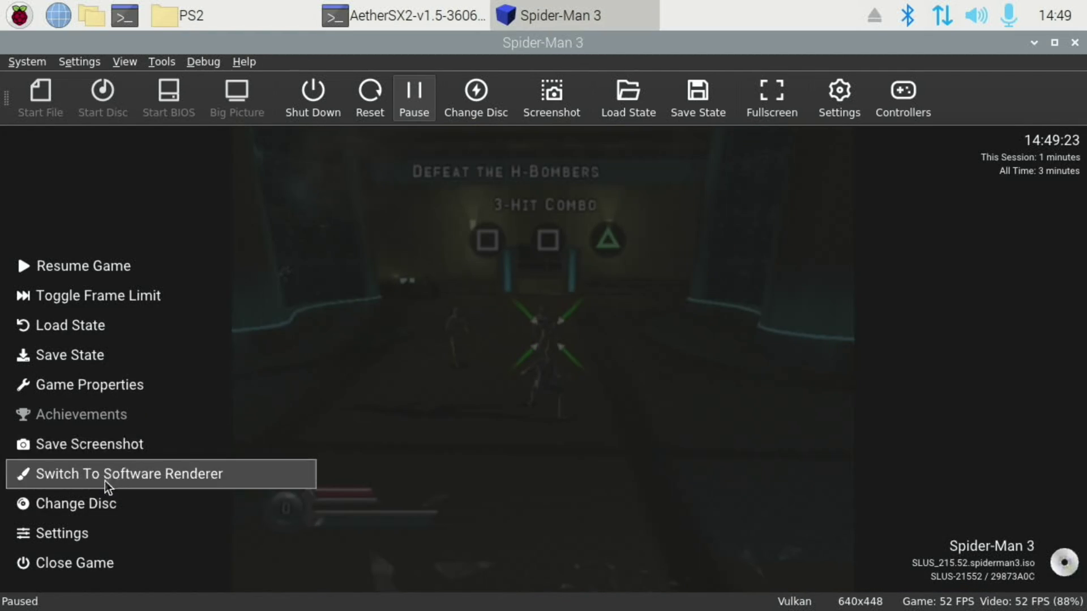
Set Internal Resolution to 1.5x Native in Graphics settings and resume the game.
{"action": "left_click", "coordinate": [86, 522]}
{"action": "scroll", "coordinate": [229, 439], "scroll_direction": "down", "scroll_amount": 1}
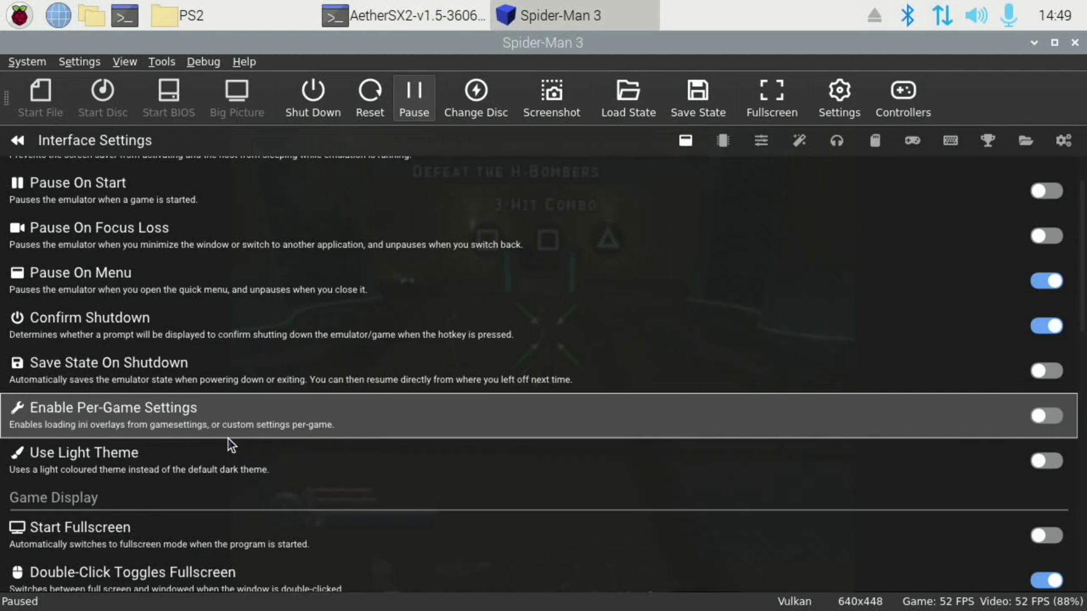
{"action": "scroll", "coordinate": [229, 439], "scroll_direction": "down", "scroll_amount": 6}
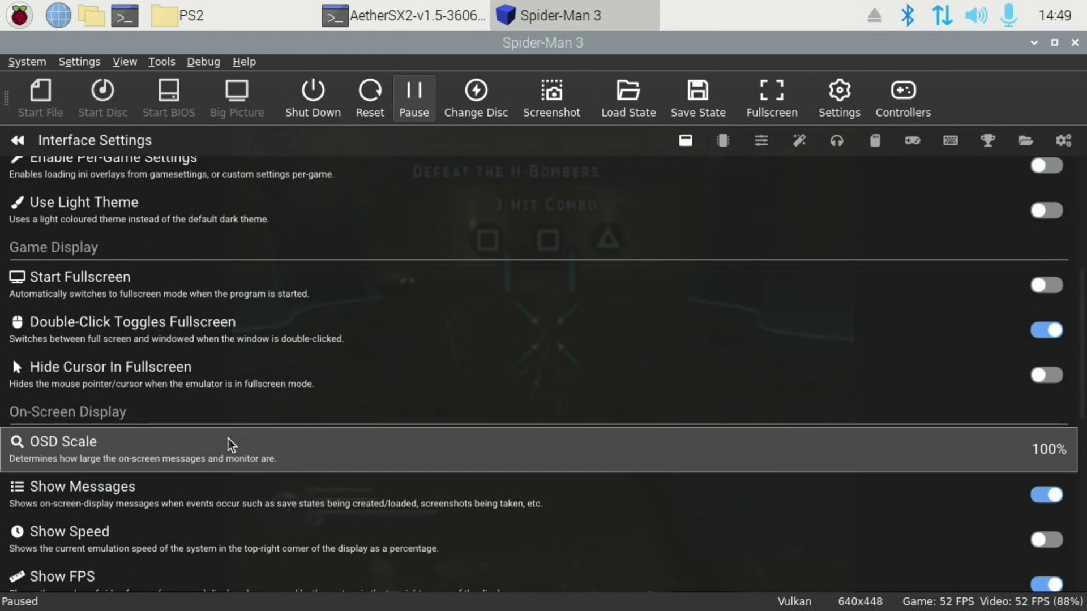
{"action": "scroll", "coordinate": [229, 439], "scroll_direction": "up", "scroll_amount": 8}
{"action": "left_click", "coordinate": [798, 143]}
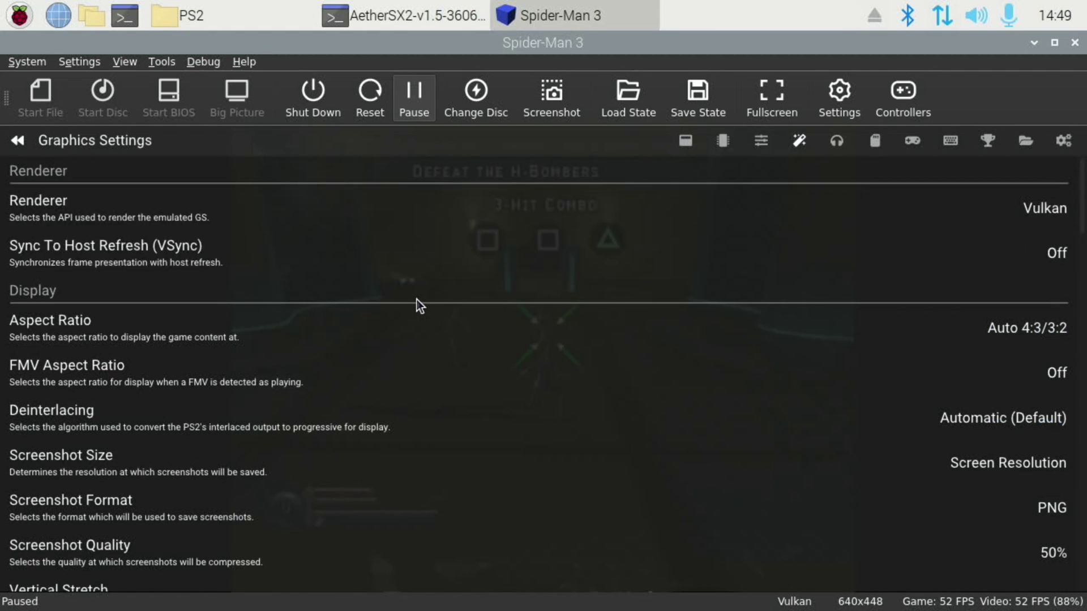
{"action": "scroll", "coordinate": [461, 494], "scroll_direction": "down", "scroll_amount": 10}
{"action": "left_click", "coordinate": [465, 524]}
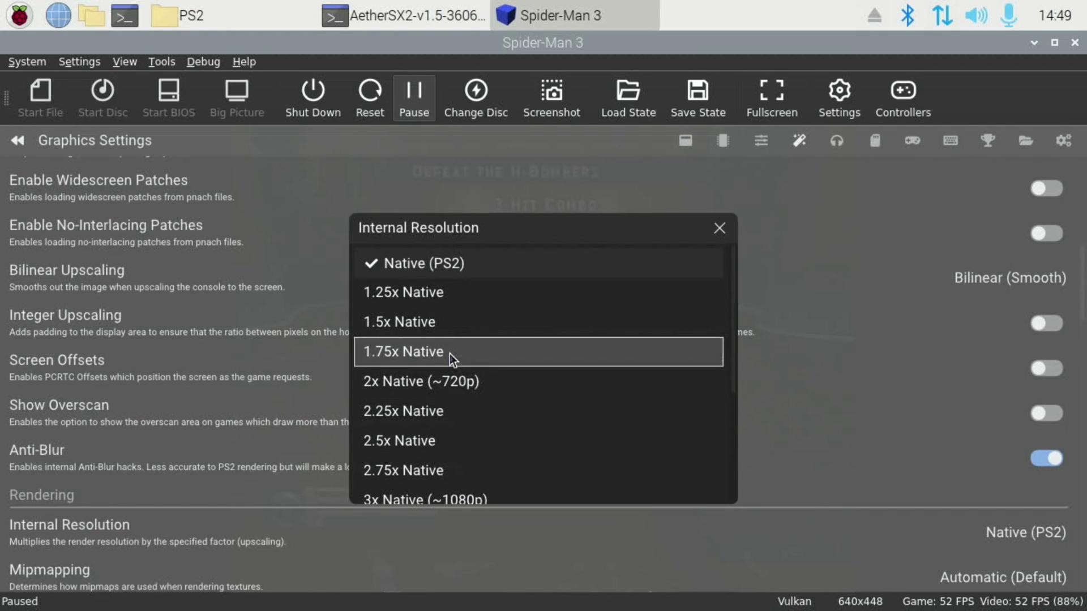
{"action": "left_click", "coordinate": [441, 331]}
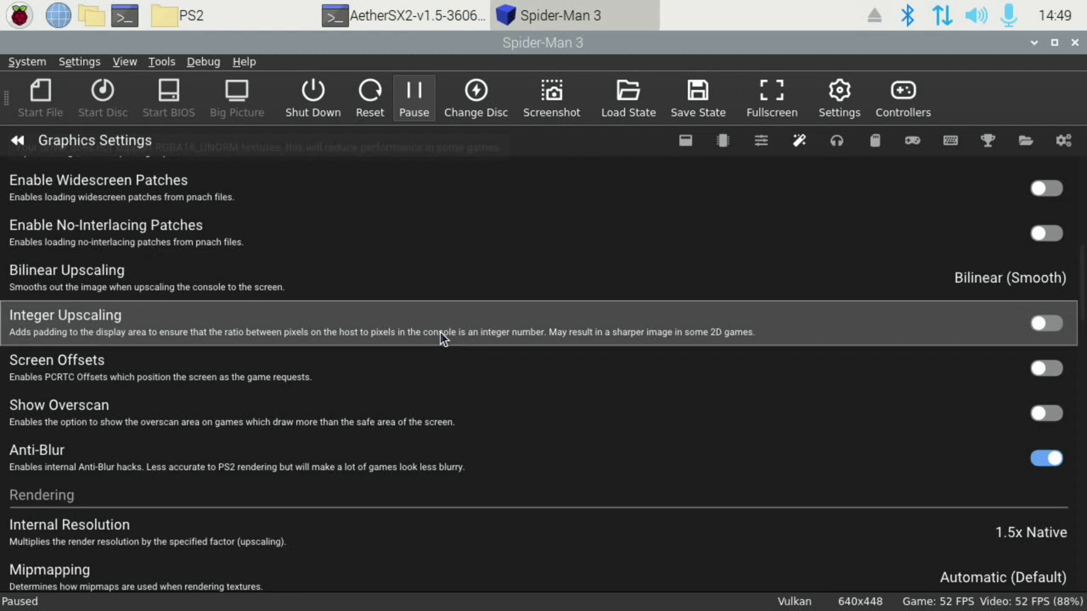
{"action": "key", "text": "Escape"}
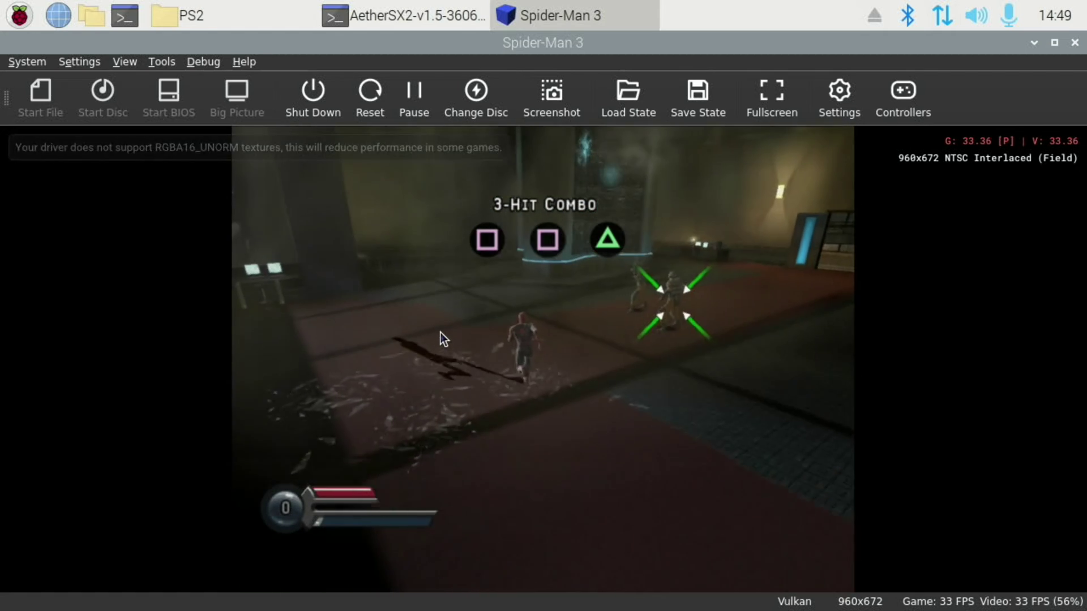
Set Hardware Download Mode to Unsynchronized (Non-Deterministic) and resume Spider-Man 3.
{"action": "key", "text": "Escape"}
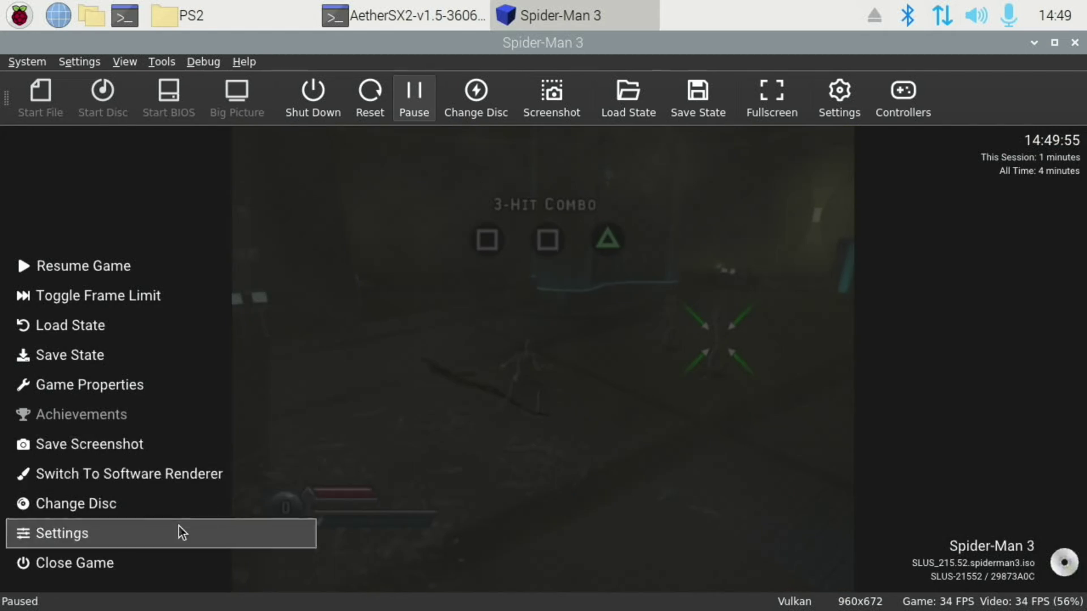
{"action": "left_click", "coordinate": [83, 535]}
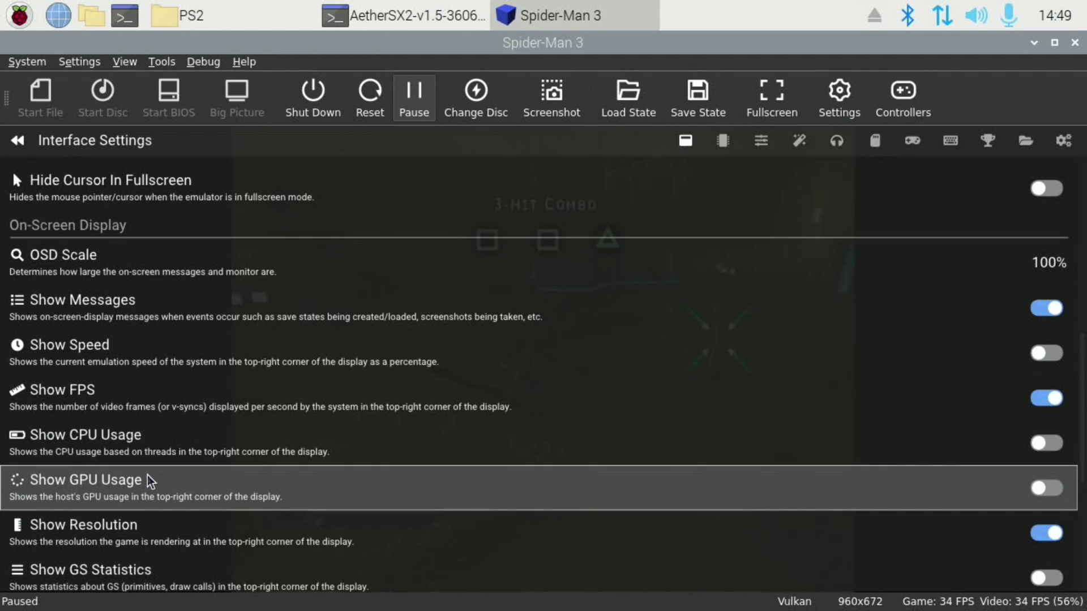
{"action": "left_click", "coordinate": [794, 144]}
{"action": "scroll", "coordinate": [429, 257], "scroll_direction": "down", "scroll_amount": 5}
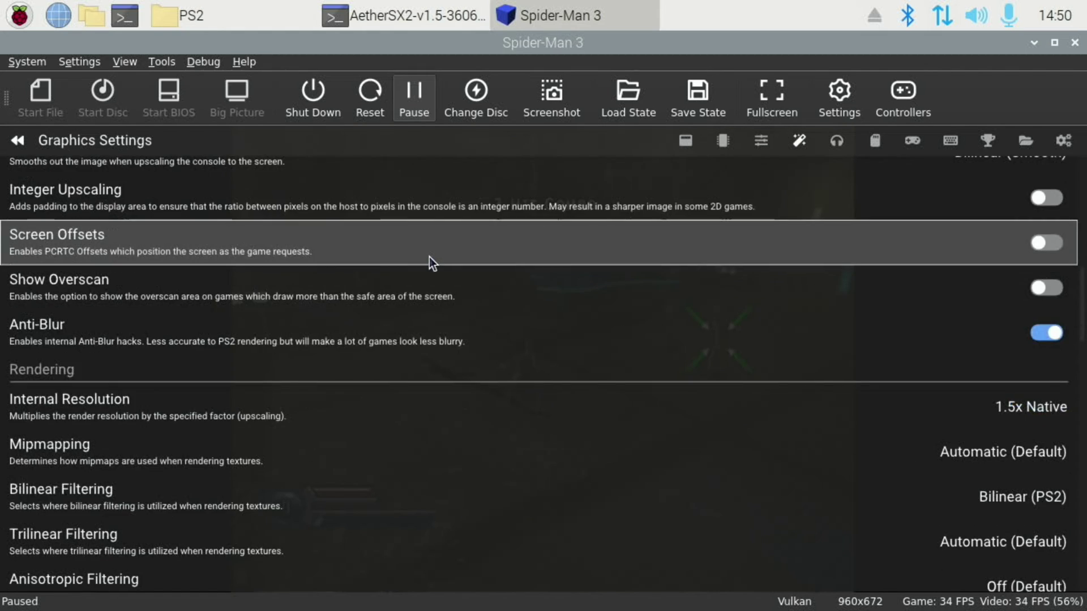
{"action": "scroll", "coordinate": [429, 257], "scroll_direction": "down", "scroll_amount": 4}
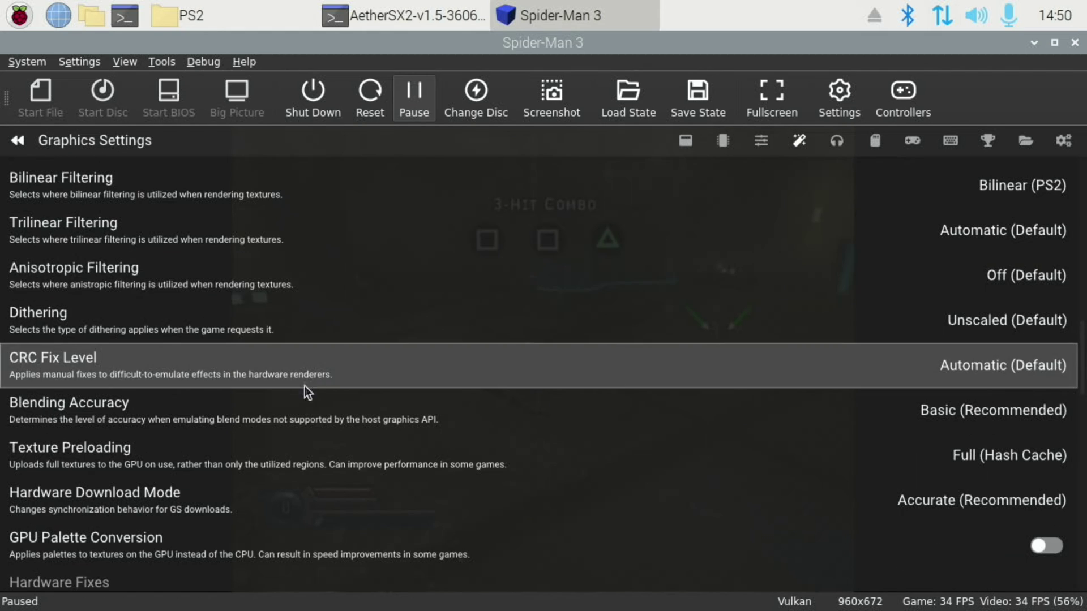
{"action": "left_click", "coordinate": [191, 497]}
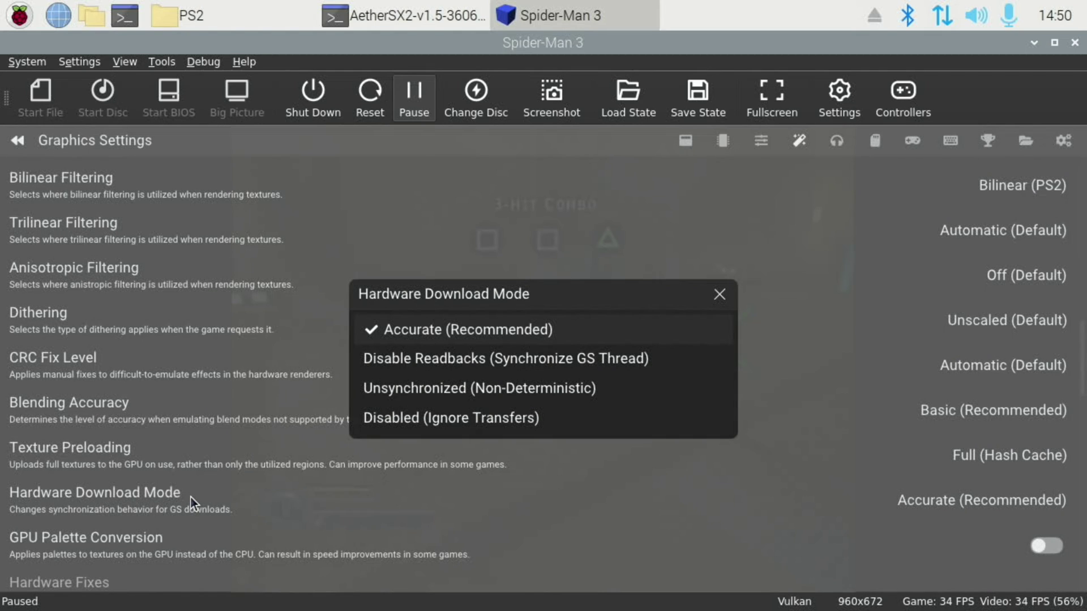
{"action": "left_click", "coordinate": [390, 396]}
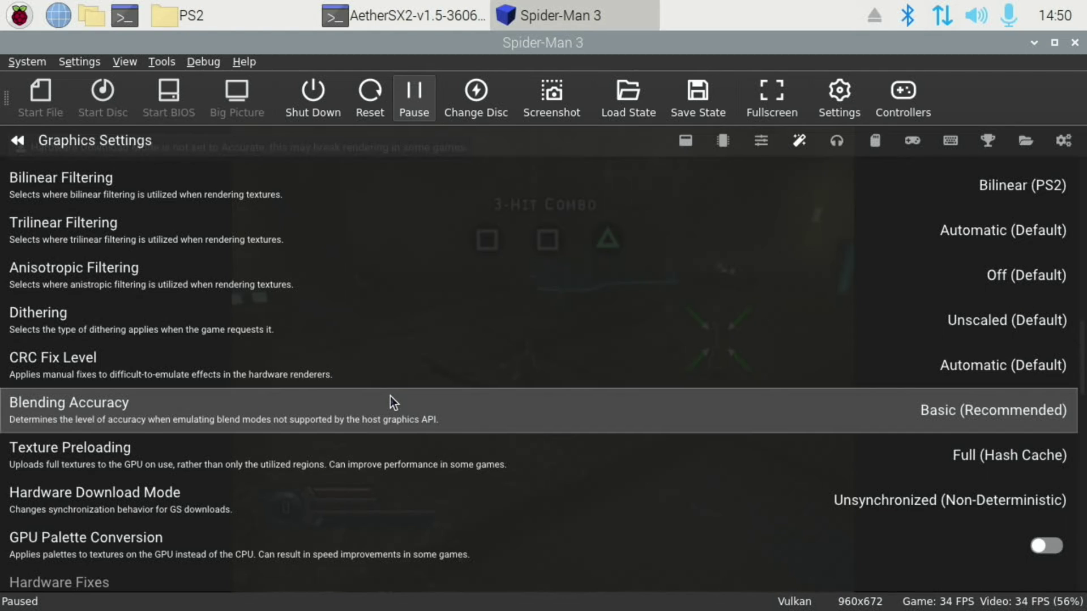
{"action": "key", "text": "Escape"}
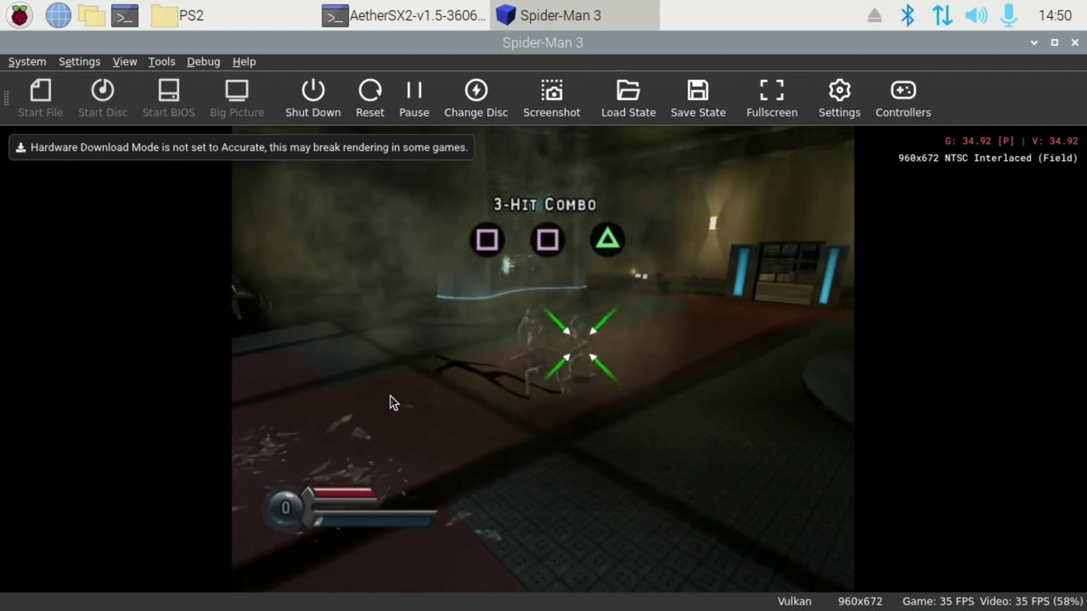
Switch Spider-Man 3 to the software renderer with F9, then pause to the close-game options.
{"action": "key", "text": "Escape"}
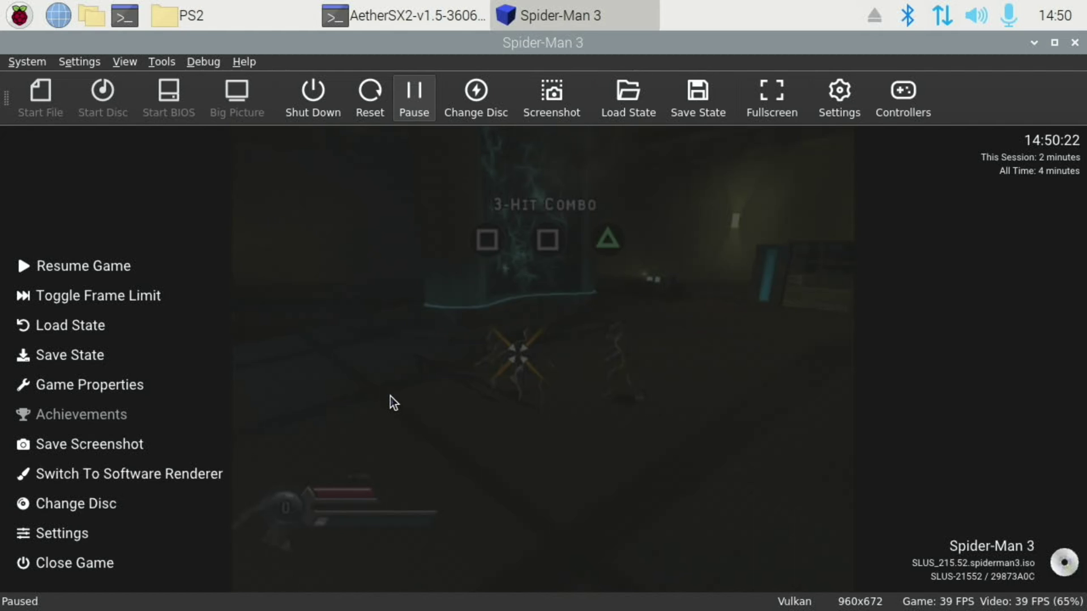
{"action": "key", "text": "Escape"}
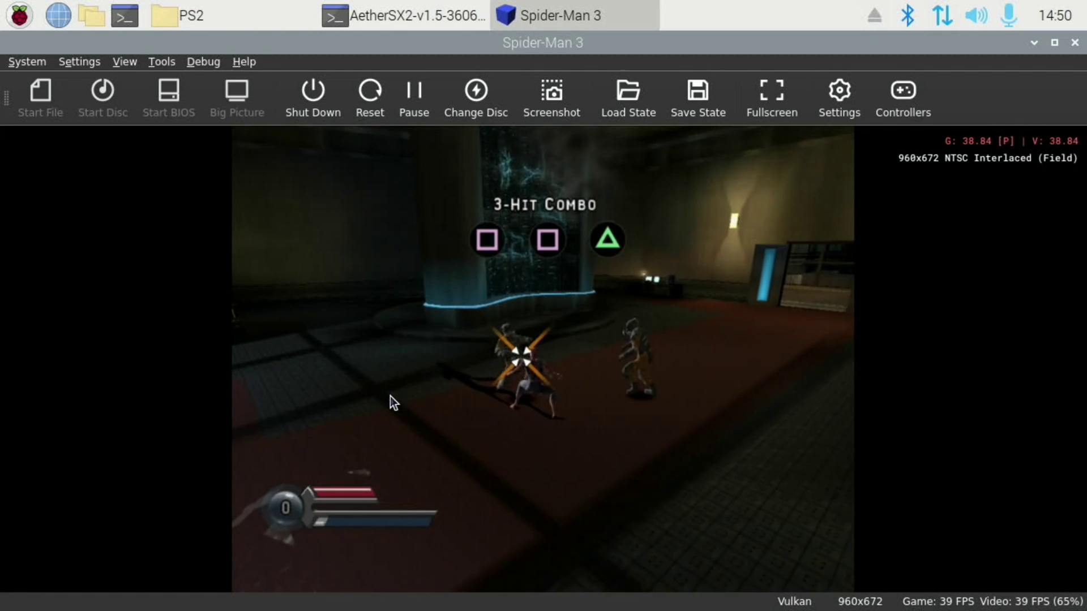
{"action": "key", "text": "F9"}
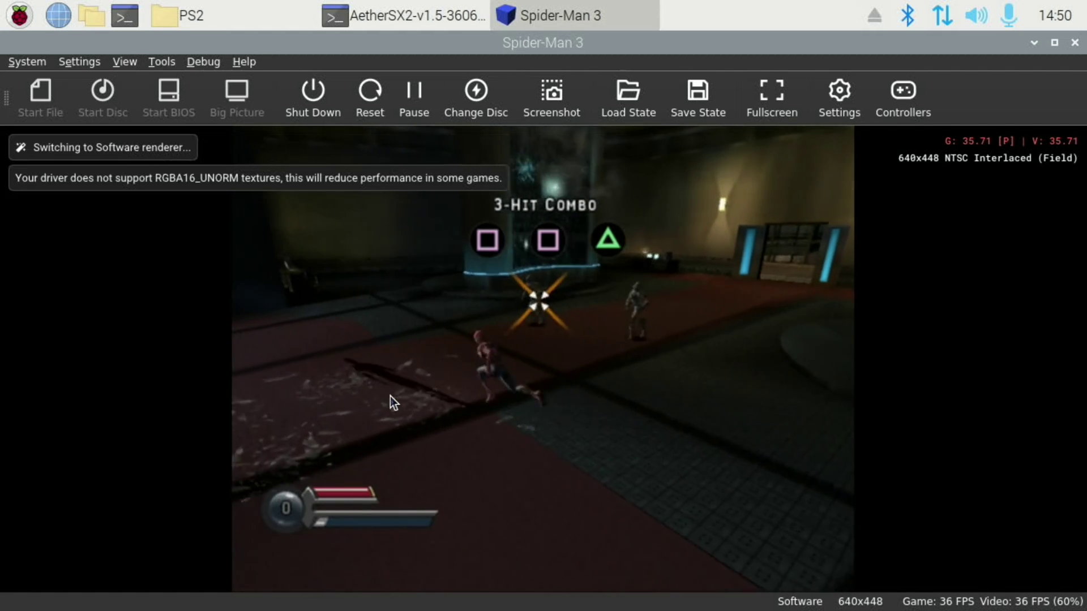
{"action": "key", "text": "Escape"}
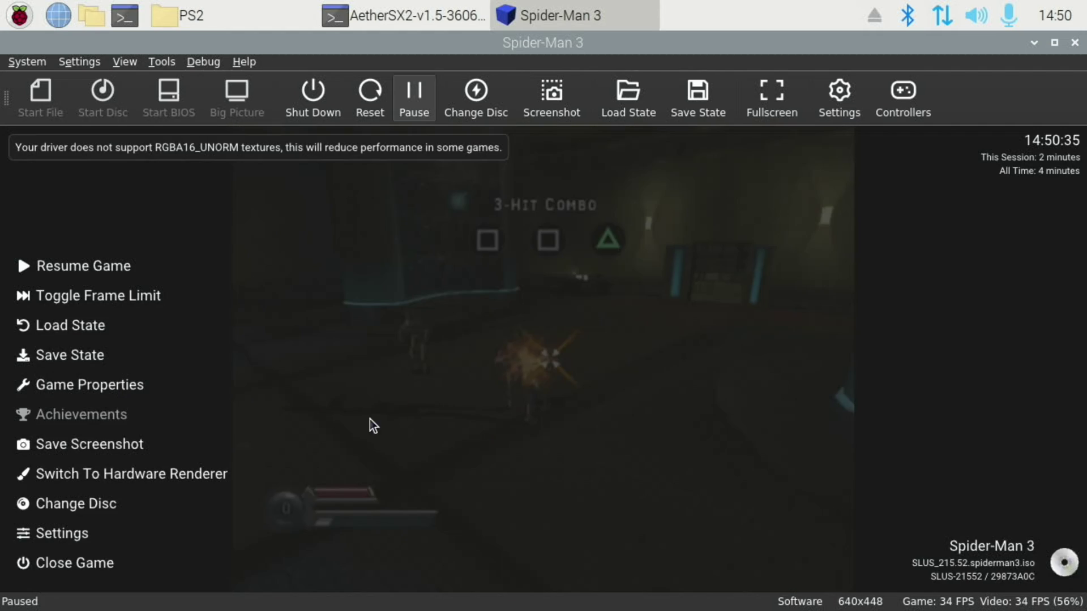
{"action": "left_click", "coordinate": [76, 552]}
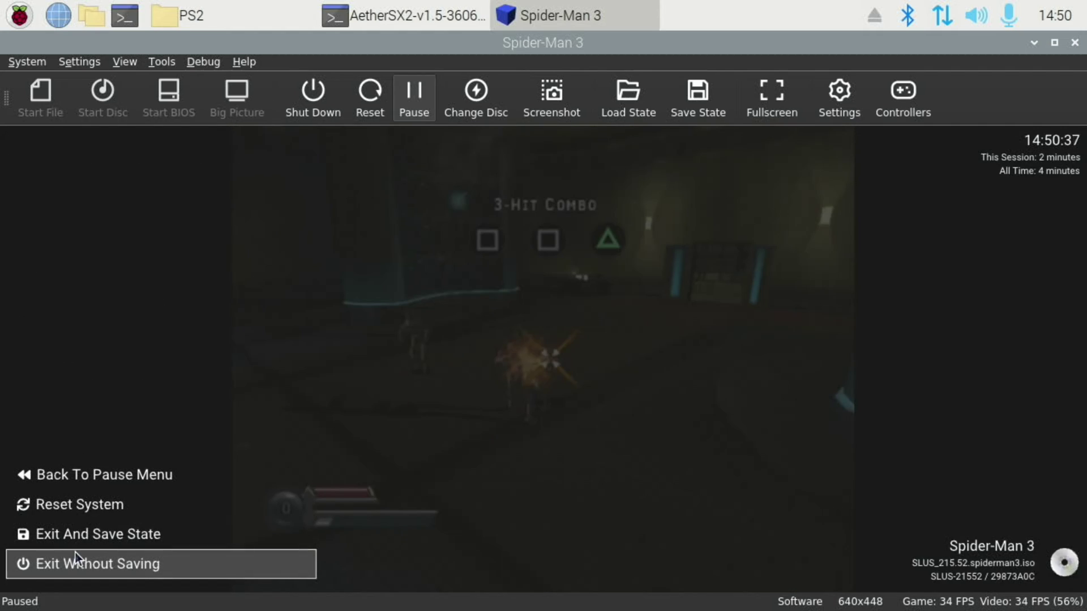
Exit Spider-Man 3, start Pro Evolution Soccer 2014, confirm the language and pause the match.
{"action": "left_click", "coordinate": [61, 542]}
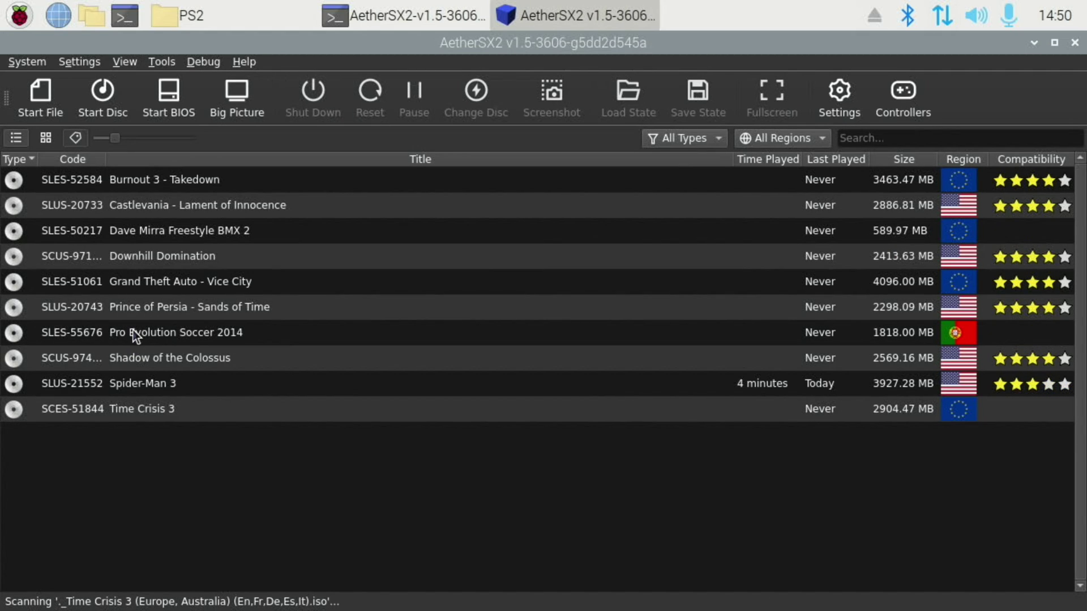
{"action": "double_click", "coordinate": [134, 333]}
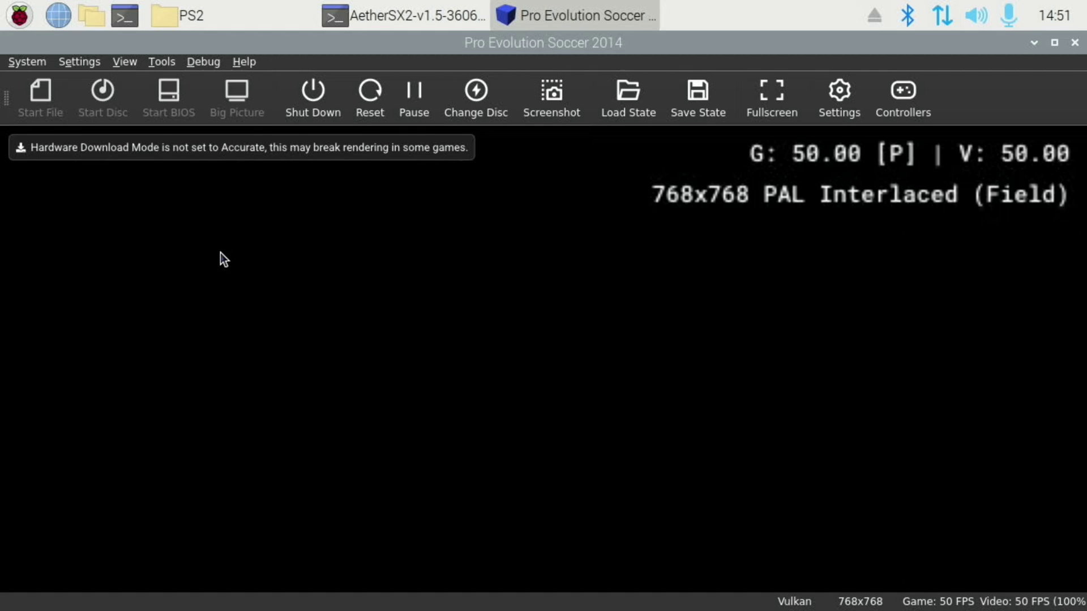
{"action": "key", "text": "Return"}
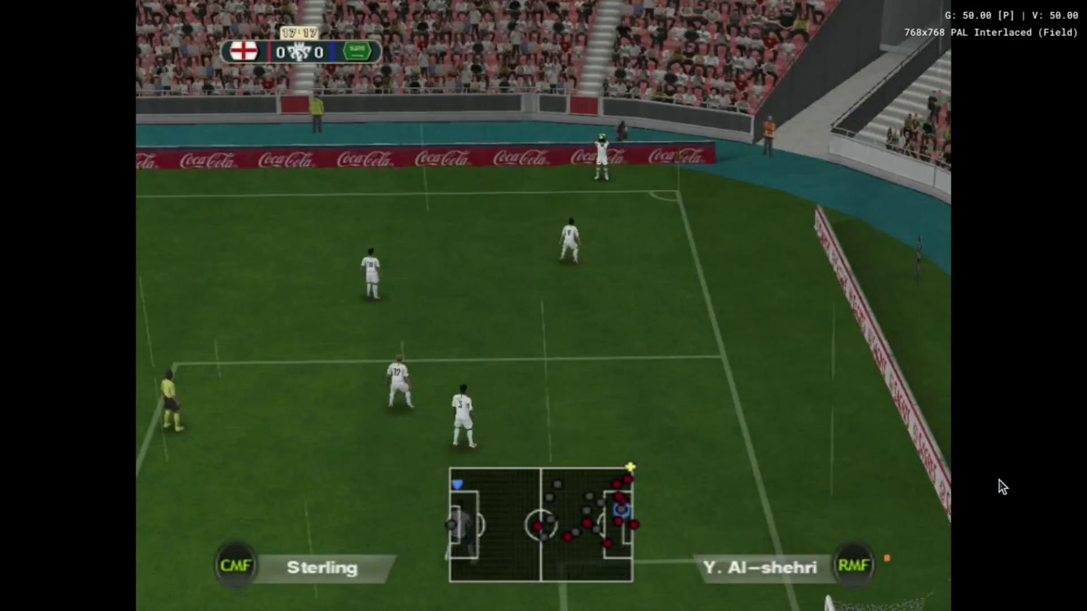
{"action": "key", "text": "Return"}
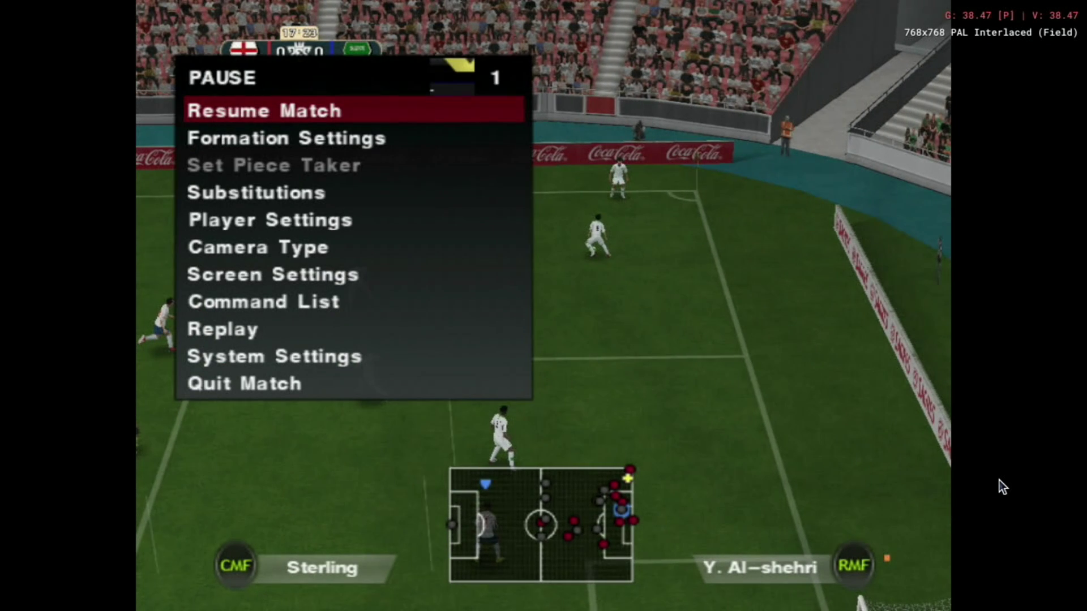